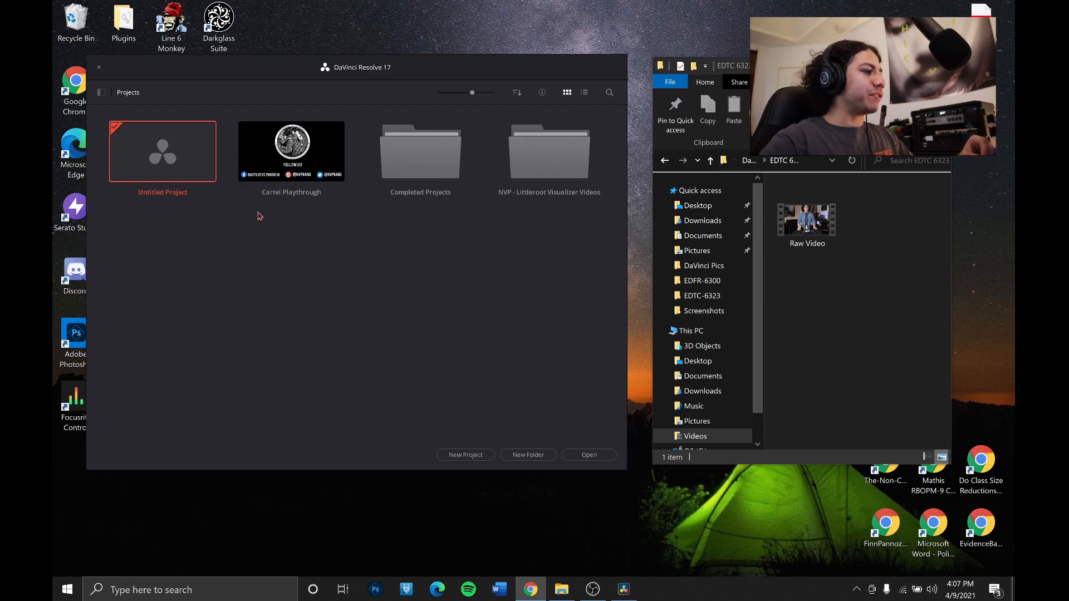
# - Create a new project named "Lesson 1" and switch to the Edit page
pyautogui.click(466, 455)
pyautogui.write('Lesson 1')
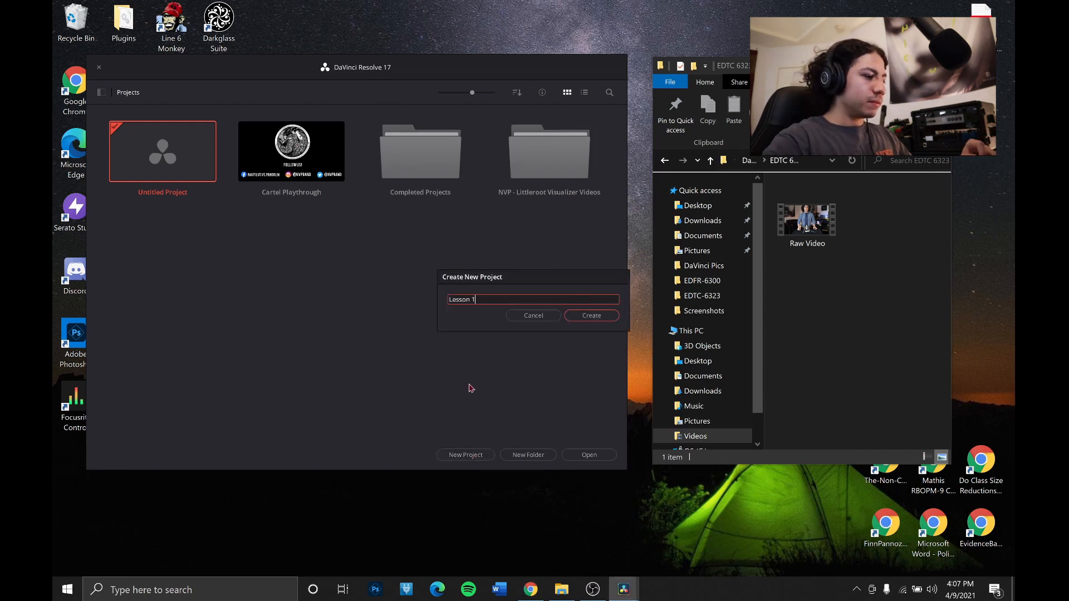
pyautogui.click(592, 316)
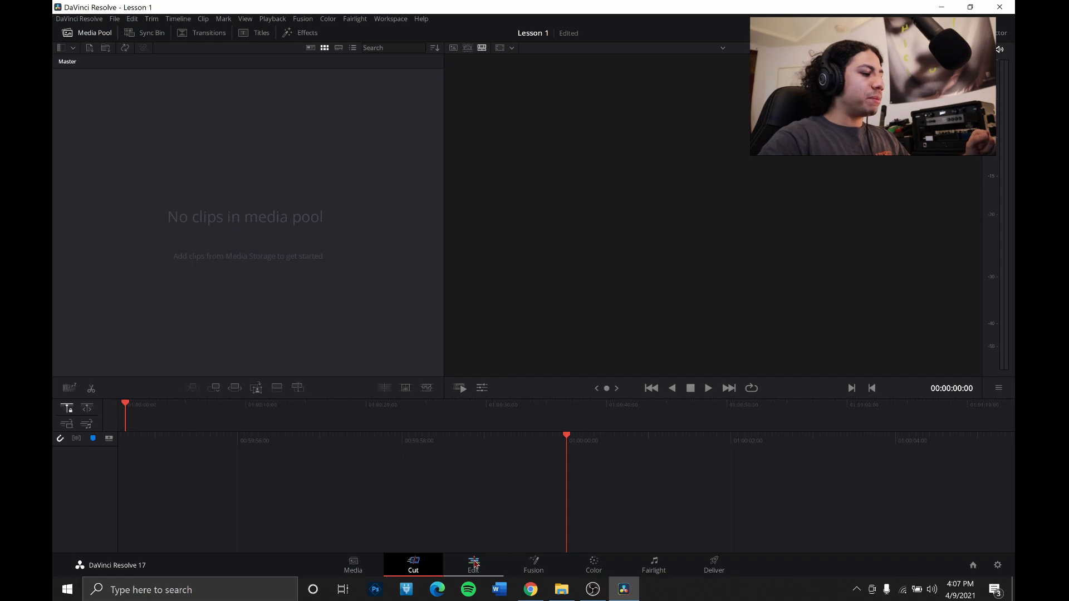
pyautogui.click(474, 564)
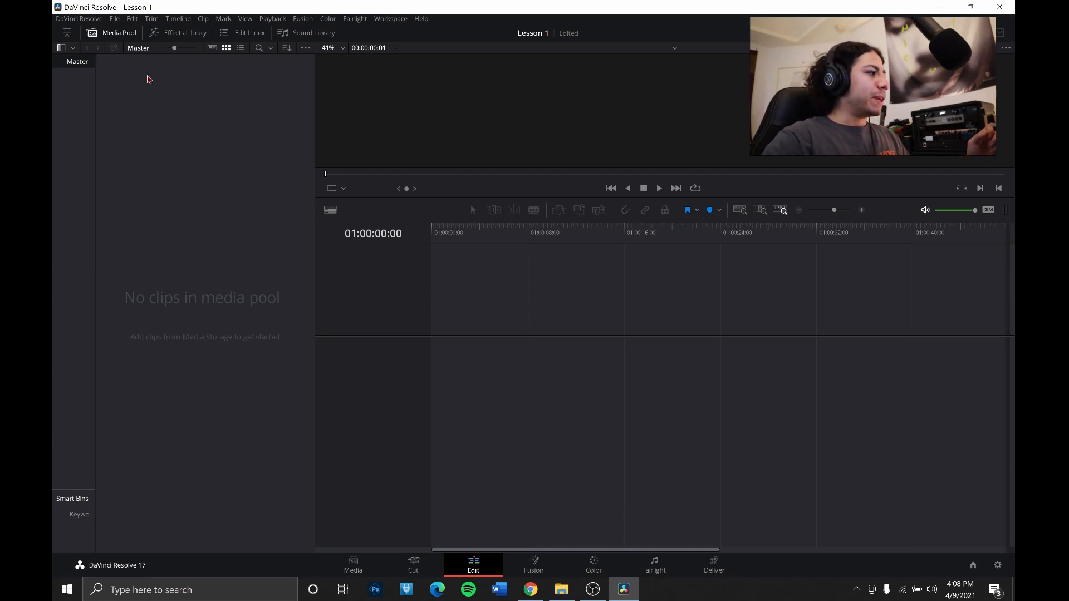
# - Hide the media pool and bring it back
pyautogui.click(113, 34)
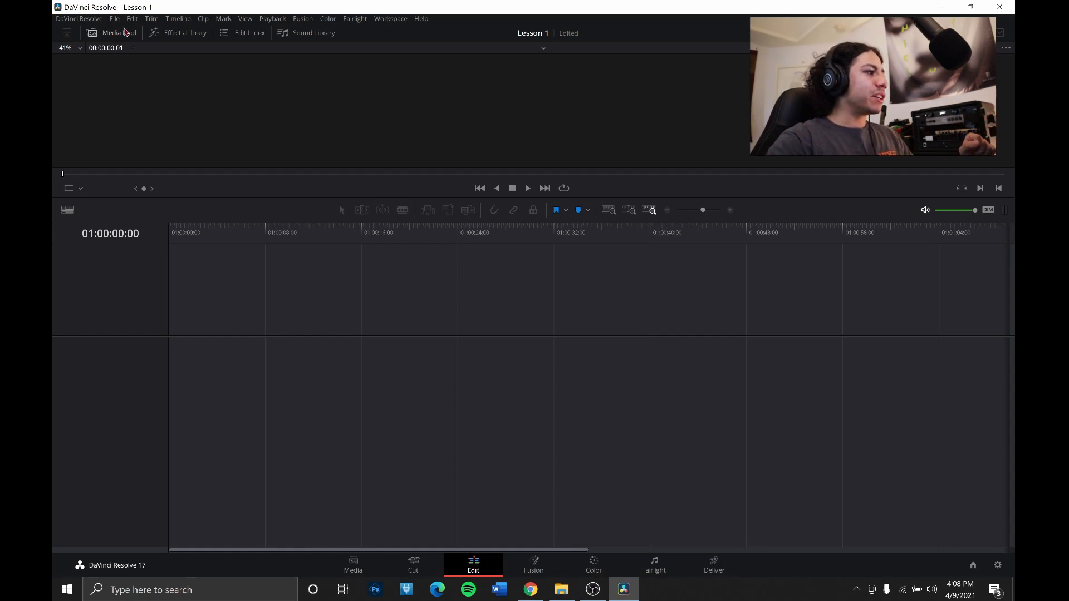
pyautogui.click(123, 36)
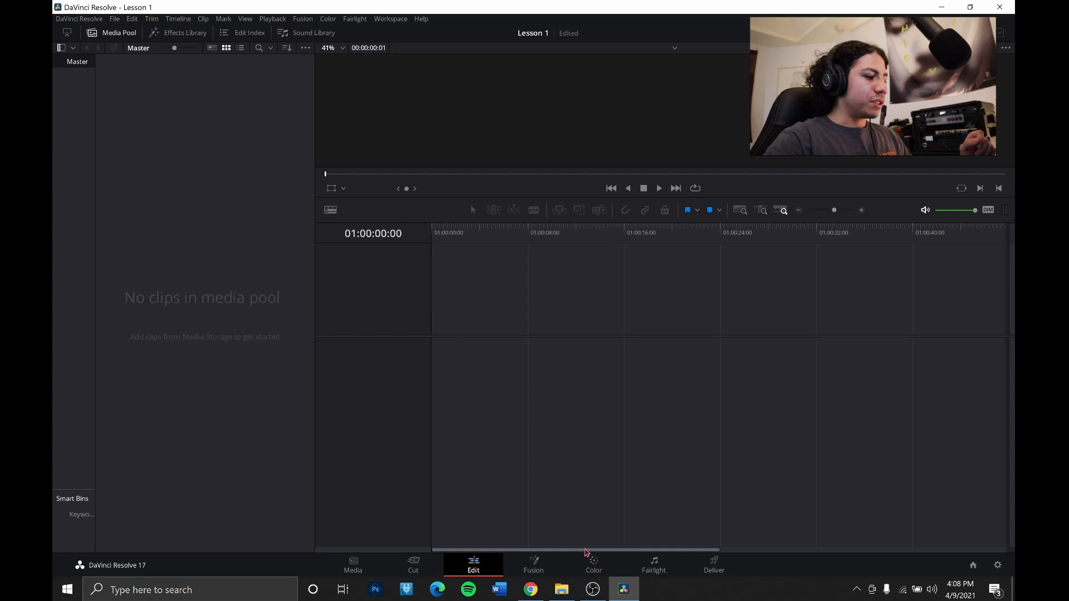
# - Bring Raw Video from the EDTC 6323 folder window into the media pool, changing the project frame rate to match, and close the folder window
pyautogui.click(562, 589)
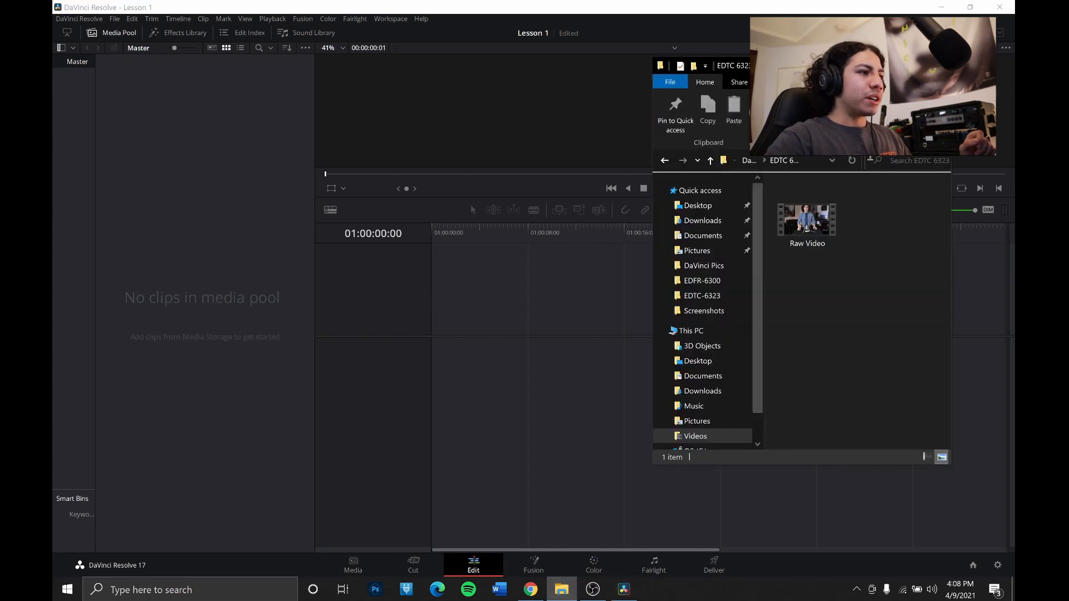
pyautogui.moveTo(807, 65); pyautogui.dragTo(445, 88)
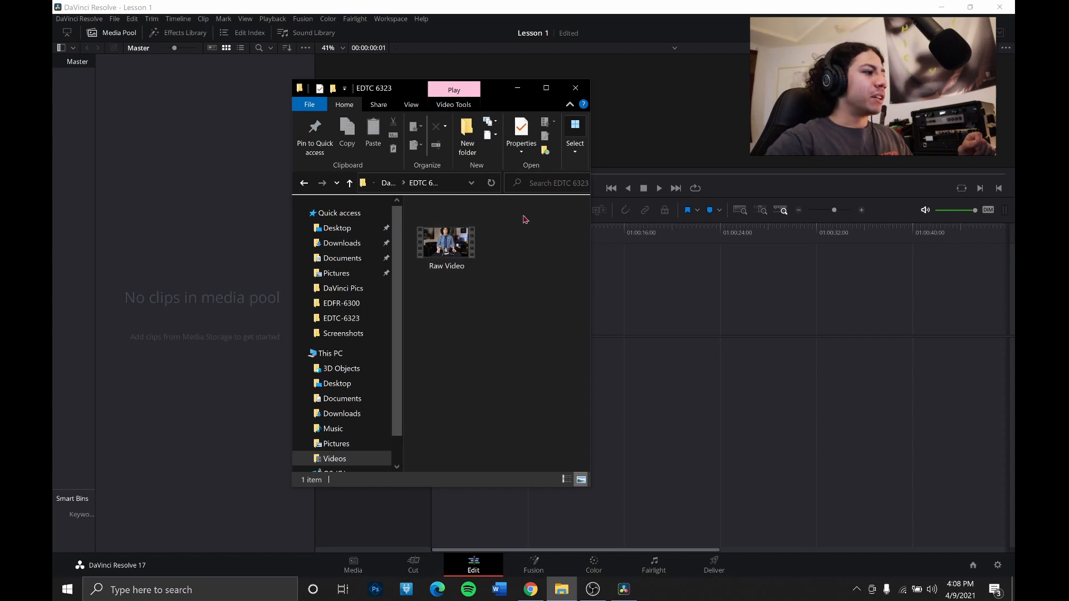
pyautogui.moveTo(491, 91); pyautogui.dragTo(557, 76)
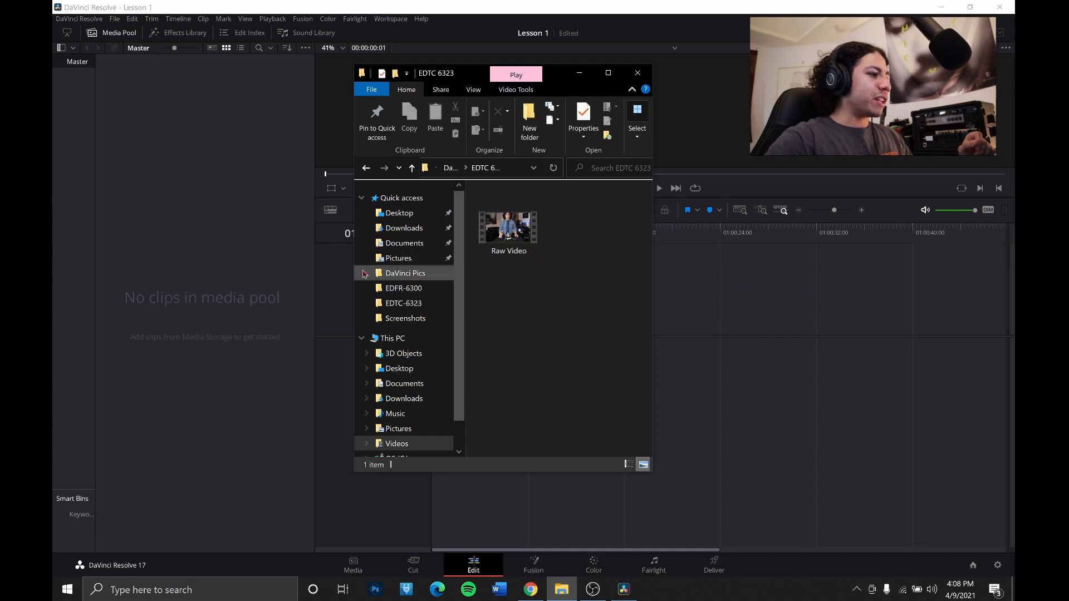
pyautogui.moveTo(556, 74); pyautogui.dragTo(474, 91)
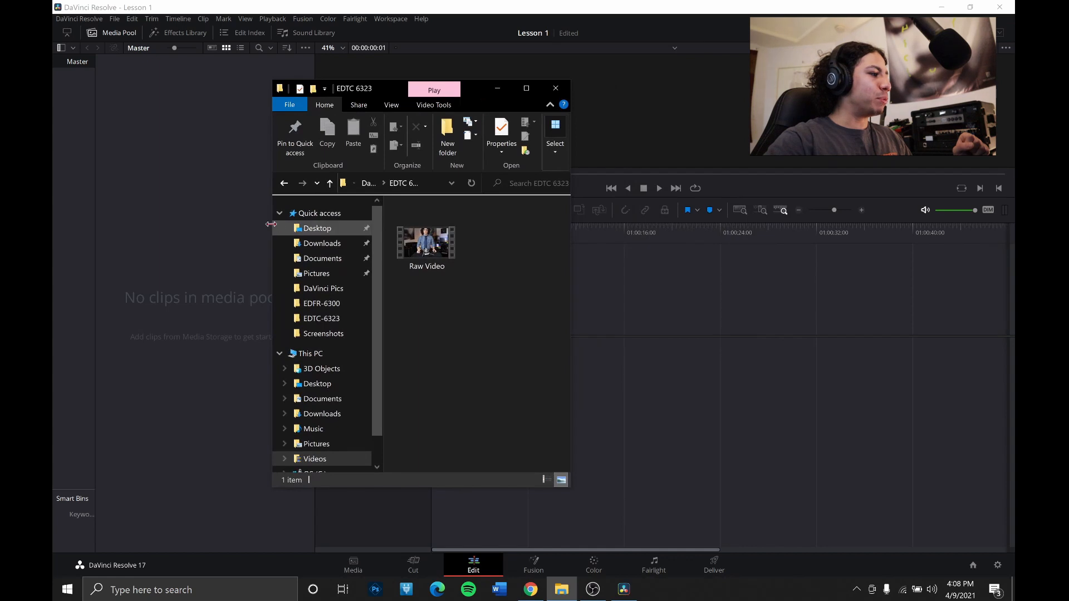
pyautogui.click(425, 273)
pyautogui.moveTo(425, 273); pyautogui.dragTo(177, 196)
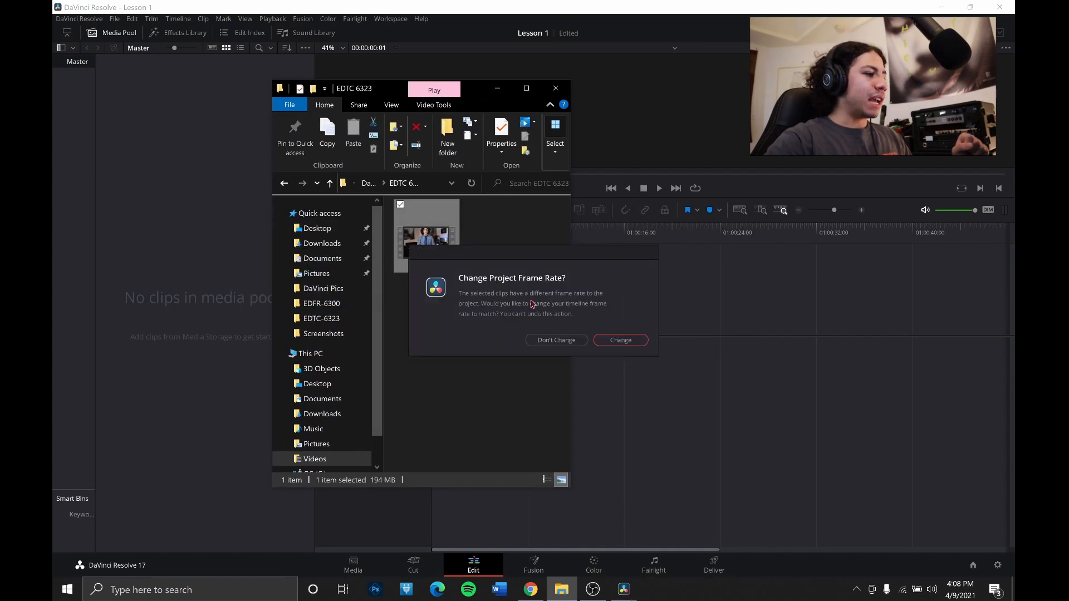
pyautogui.click(621, 342)
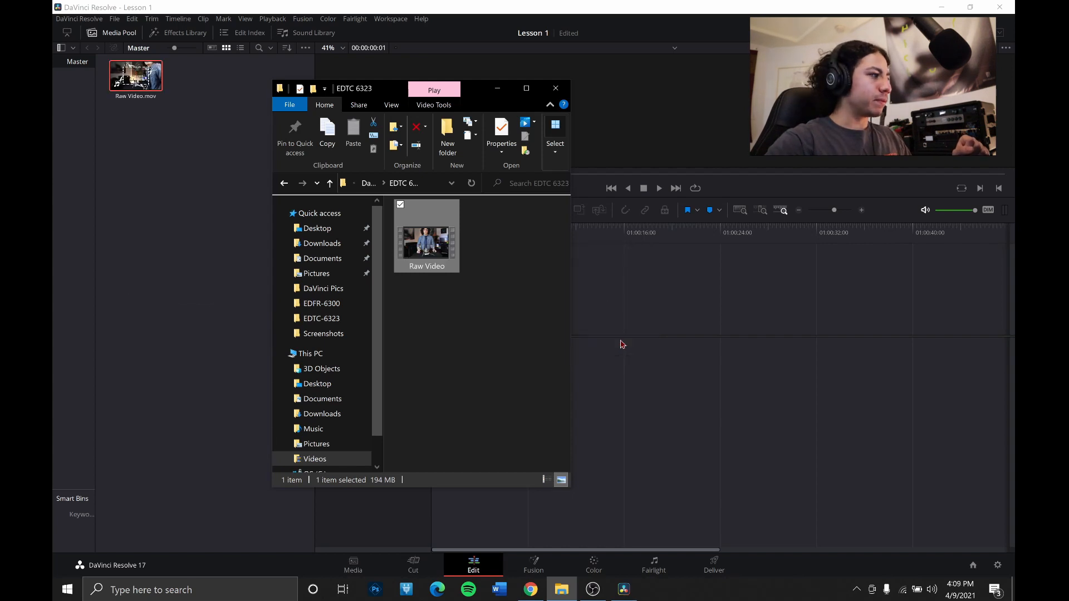
pyautogui.click(556, 88)
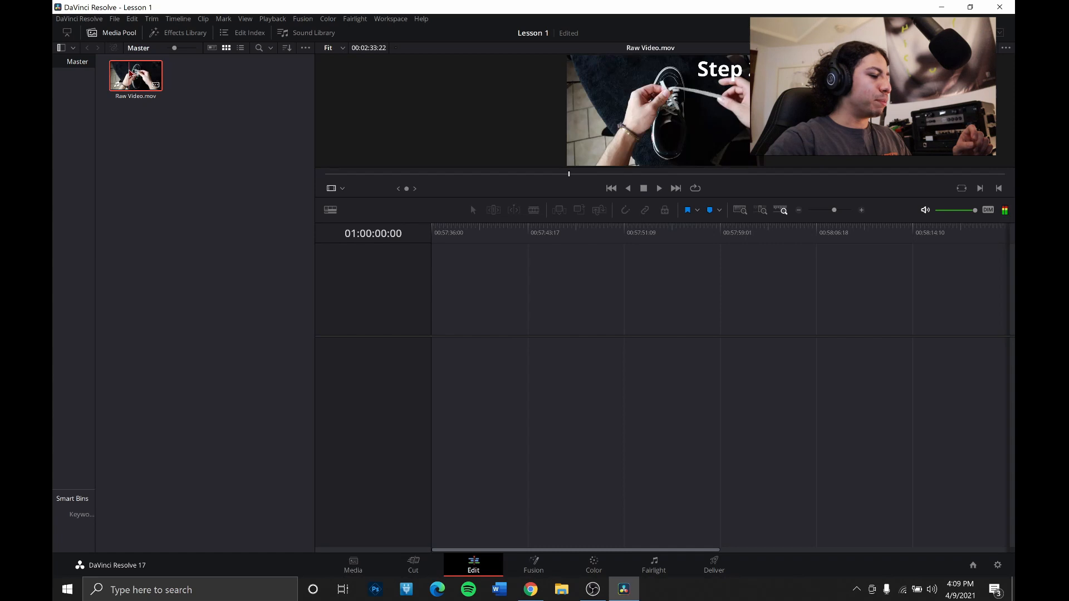
# - Delete the Raw Video clip from the media pool and re-import it with Import Media from Videos > DaVinci Resolve > EDTC 6323
pyautogui.press('Delete')
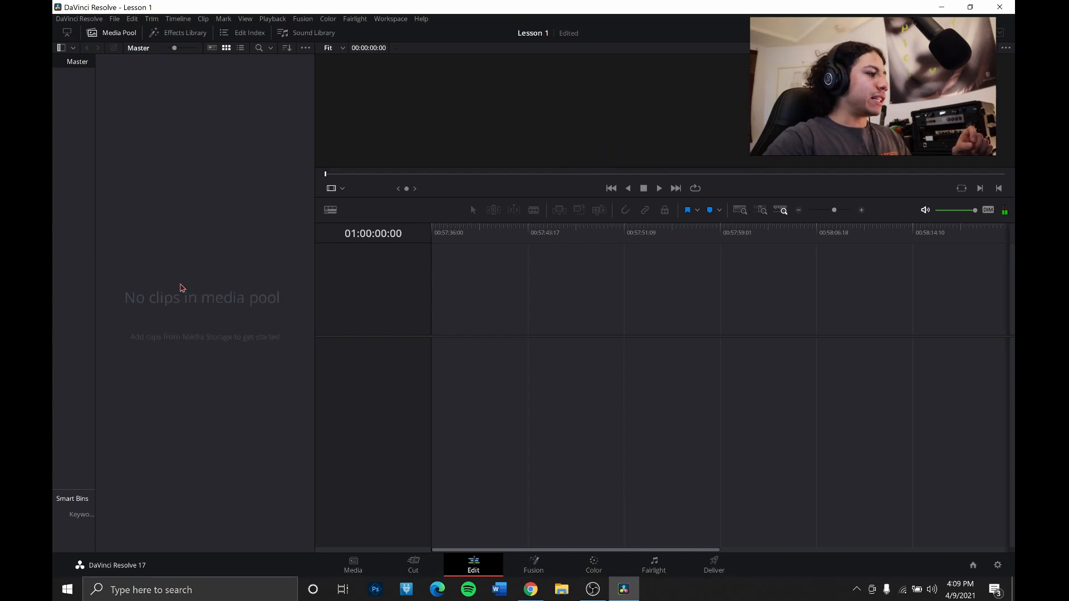
pyautogui.rightClick(181, 256)
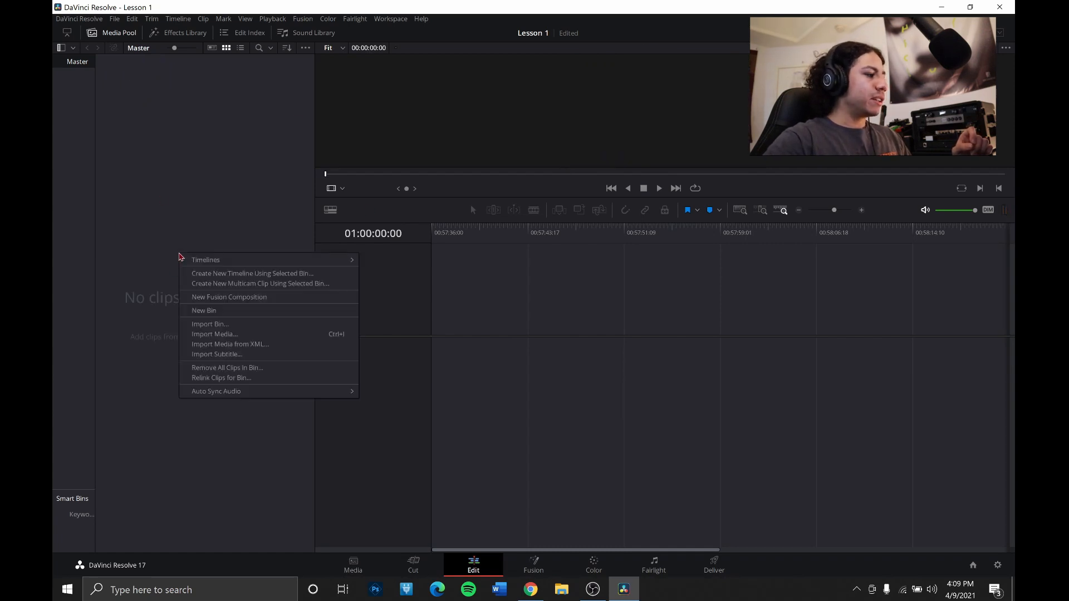
pyautogui.click(234, 335)
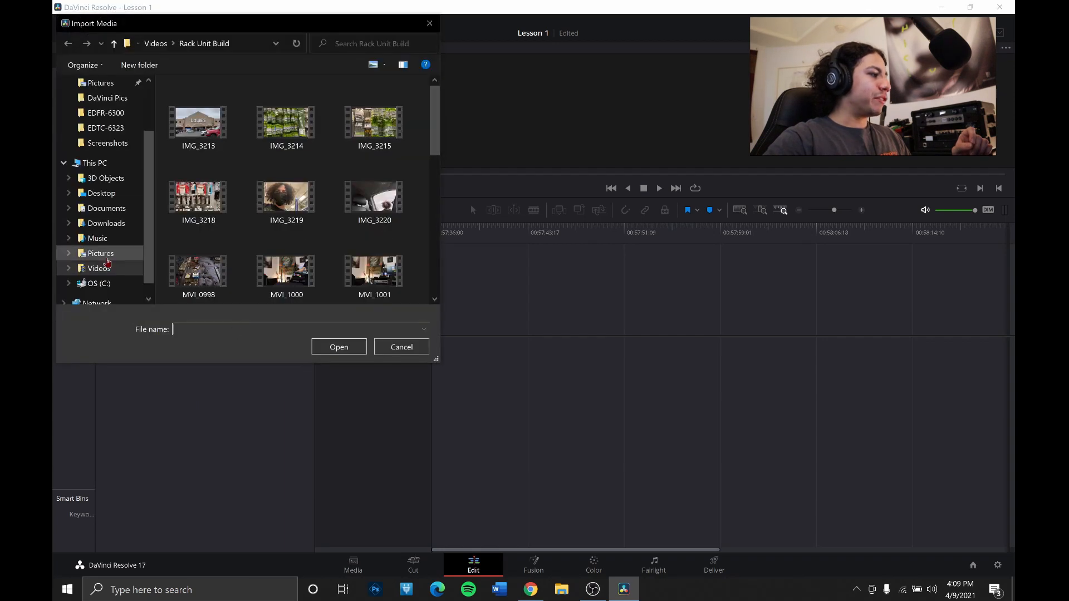
pyautogui.click(105, 268)
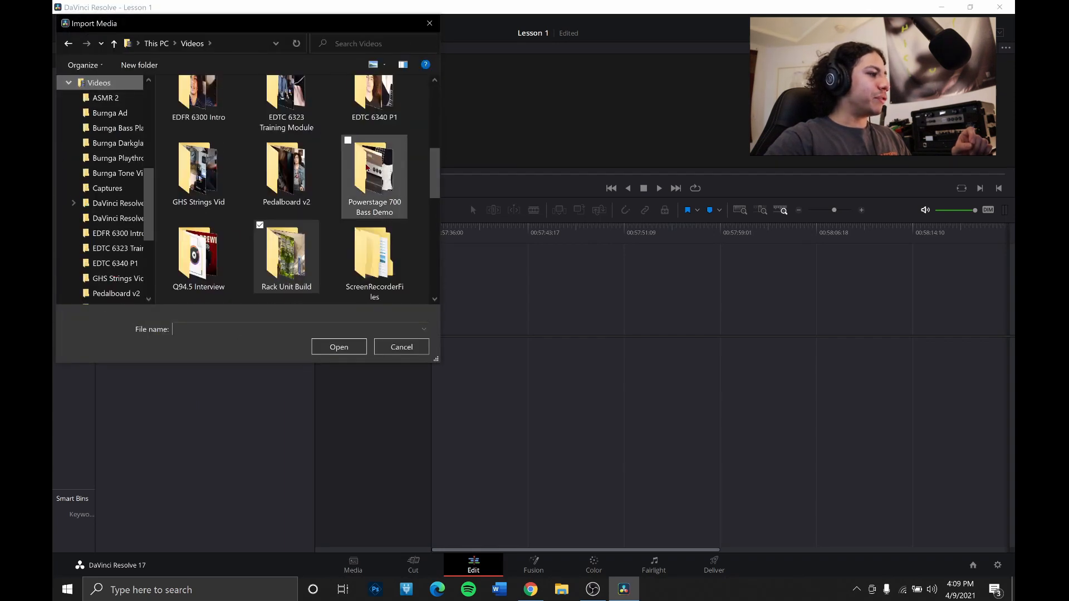
pyautogui.scroll(4, 363, 180)
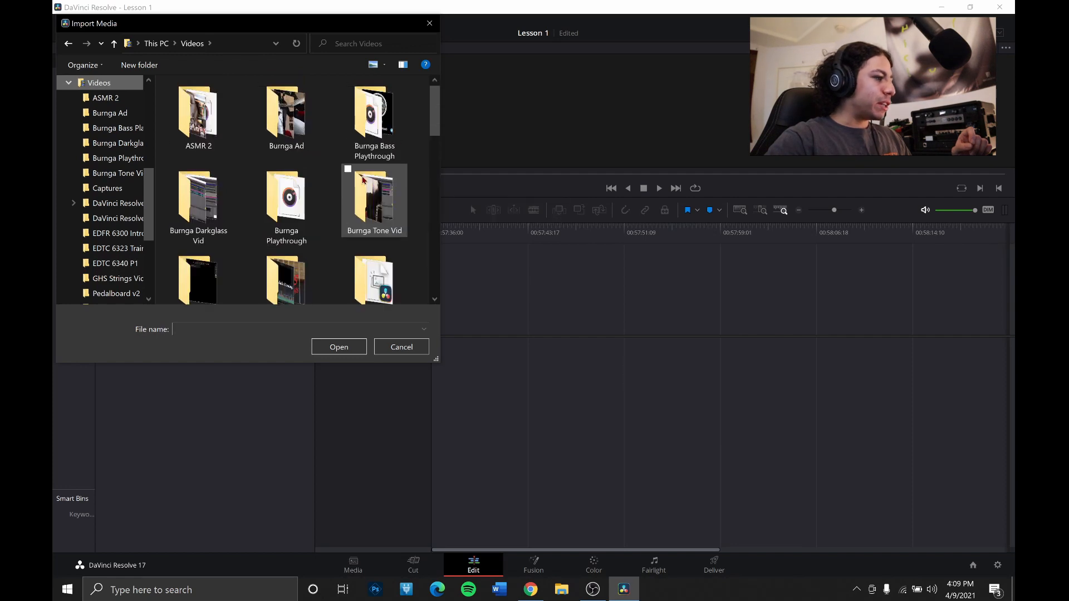
pyautogui.scroll(-1, 363, 180)
pyautogui.doubleClick(286, 253)
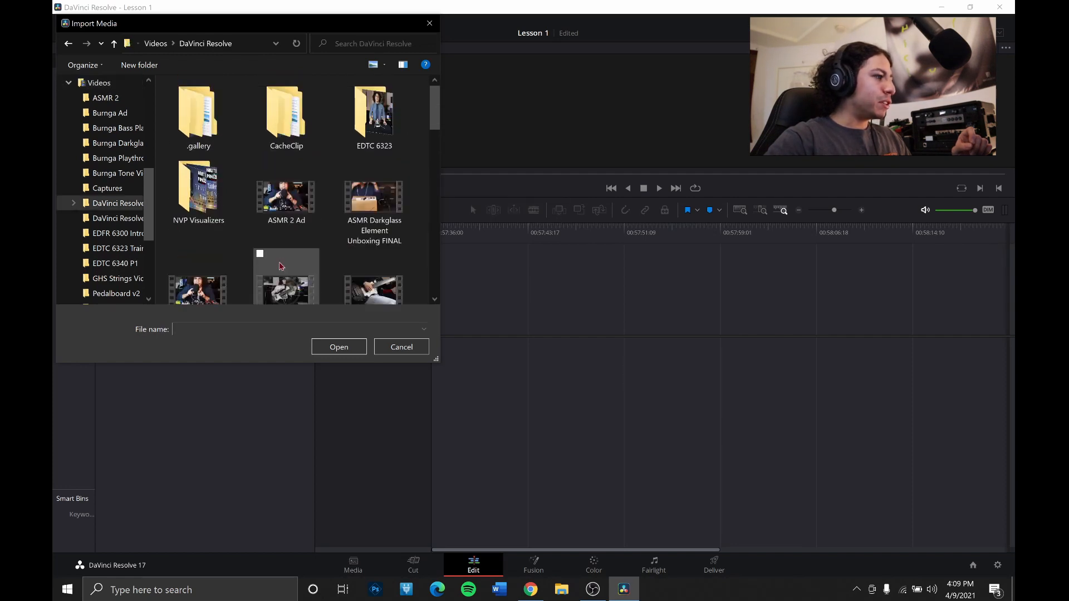
pyautogui.click(376, 135)
pyautogui.doubleClick(375, 135)
pyautogui.click(205, 117)
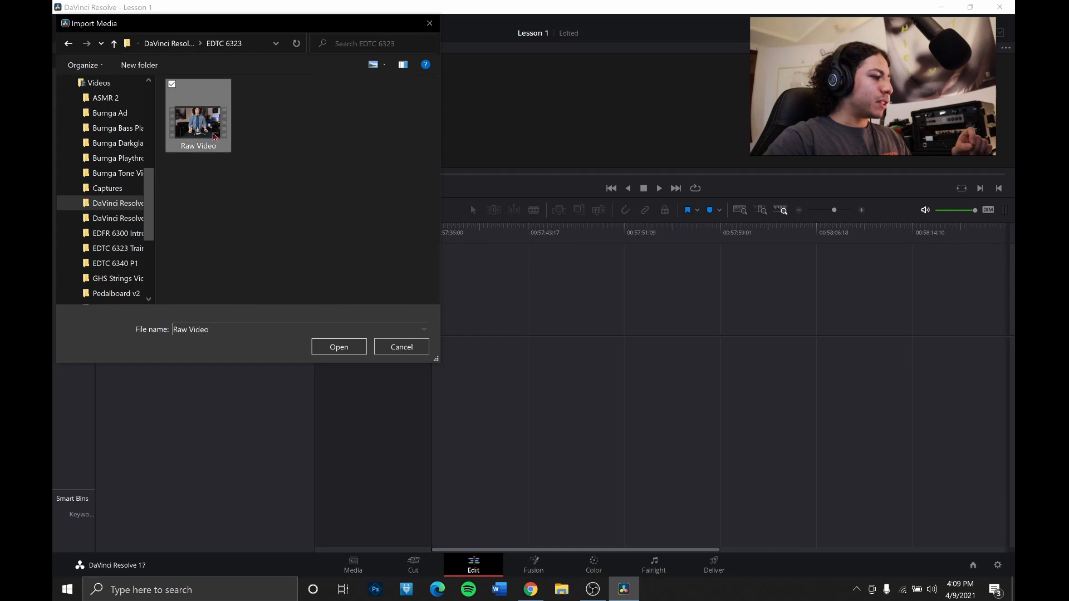
pyautogui.click(348, 352)
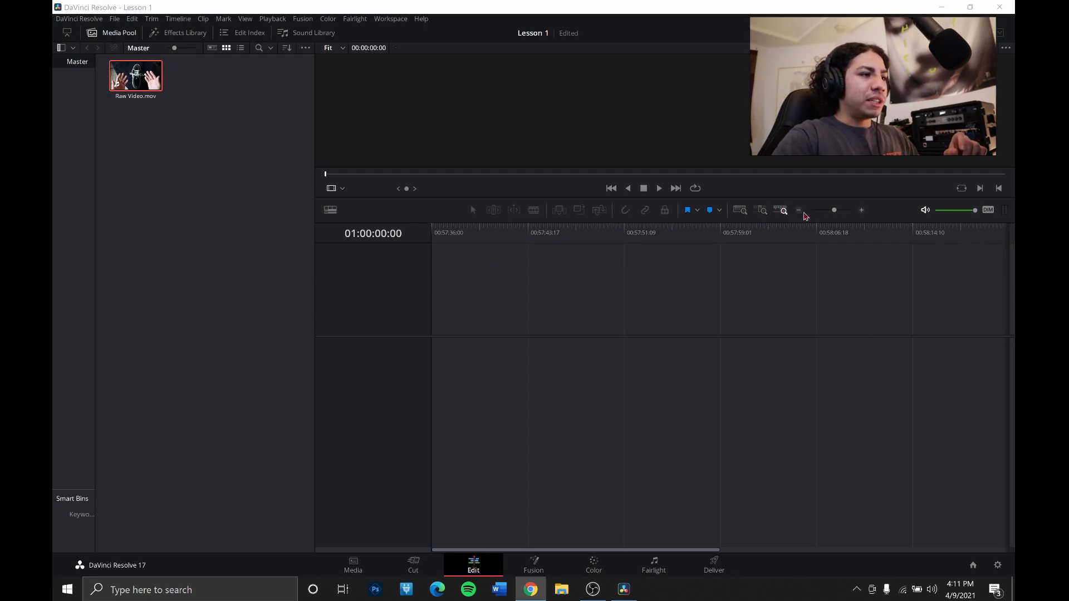
# - Create a timeline by placing the Raw Video clip at its start, and slightly adjust the height of the Audio 1 track
pyautogui.click(801, 211)
pyautogui.click(862, 211)
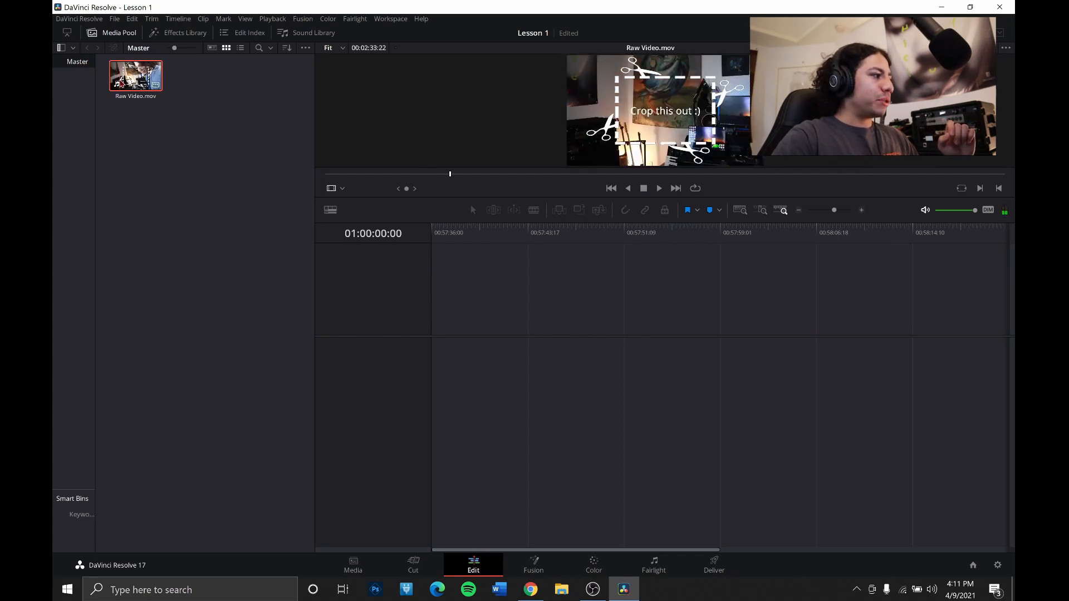
pyautogui.moveTo(121, 83); pyautogui.dragTo(394, 355)
pyautogui.moveTo(410, 412); pyautogui.dragTo(411, 446)
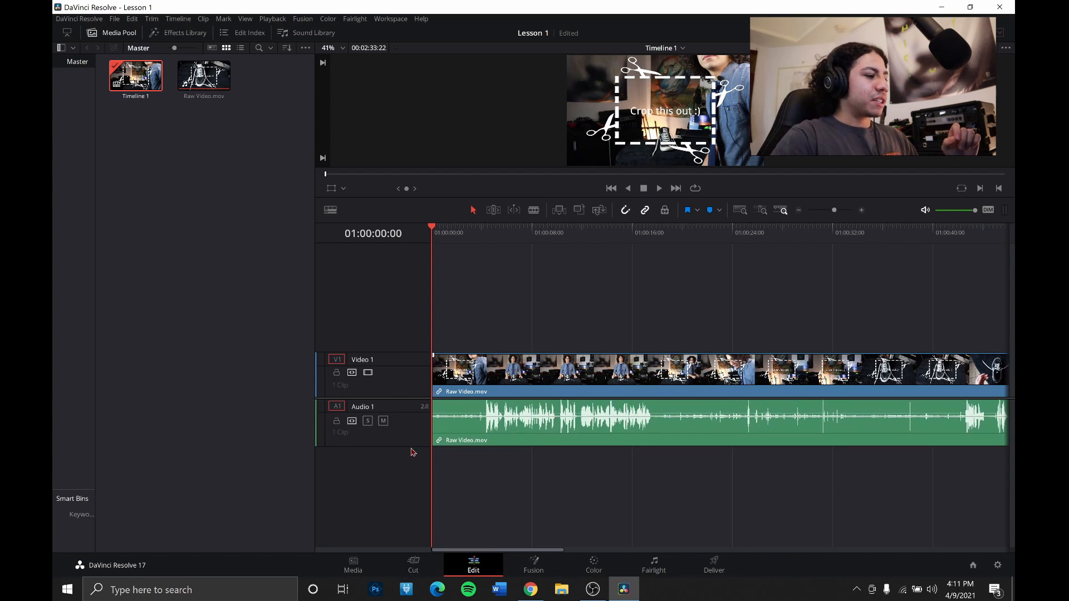
pyautogui.moveTo(406, 443); pyautogui.dragTo(407, 438)
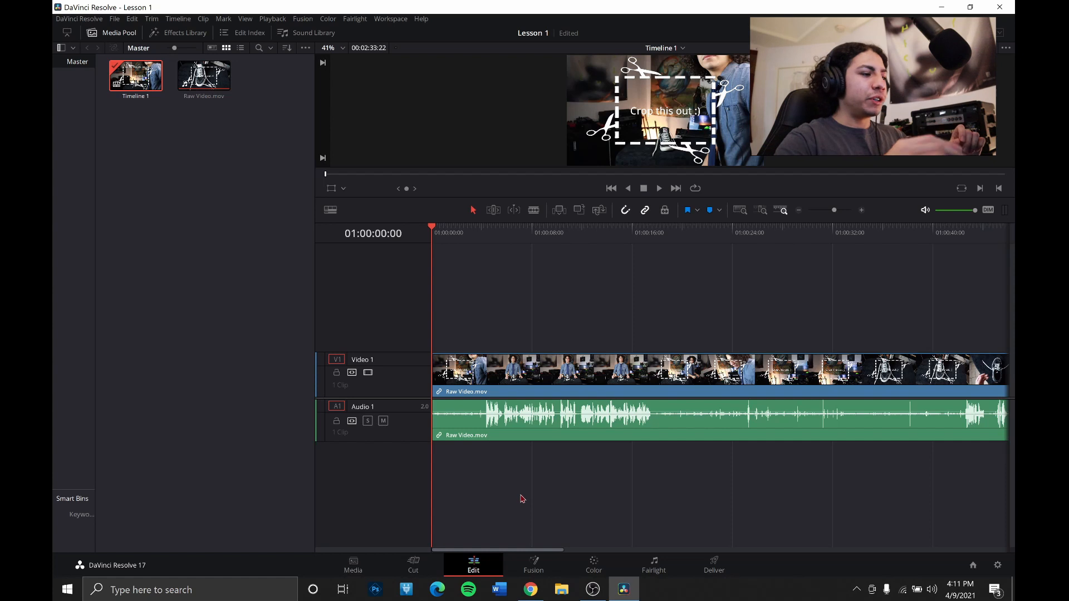
# - Hide the media pool and enlarge the preview viewer above the timeline
pyautogui.click(114, 36)
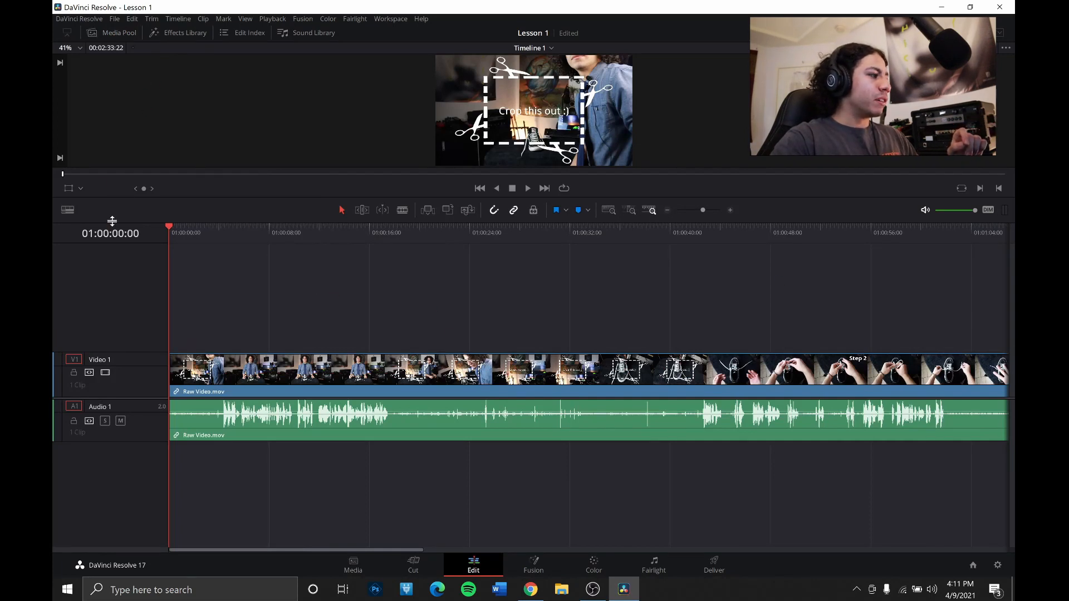
pyautogui.moveTo(111, 221); pyautogui.dragTo(105, 330)
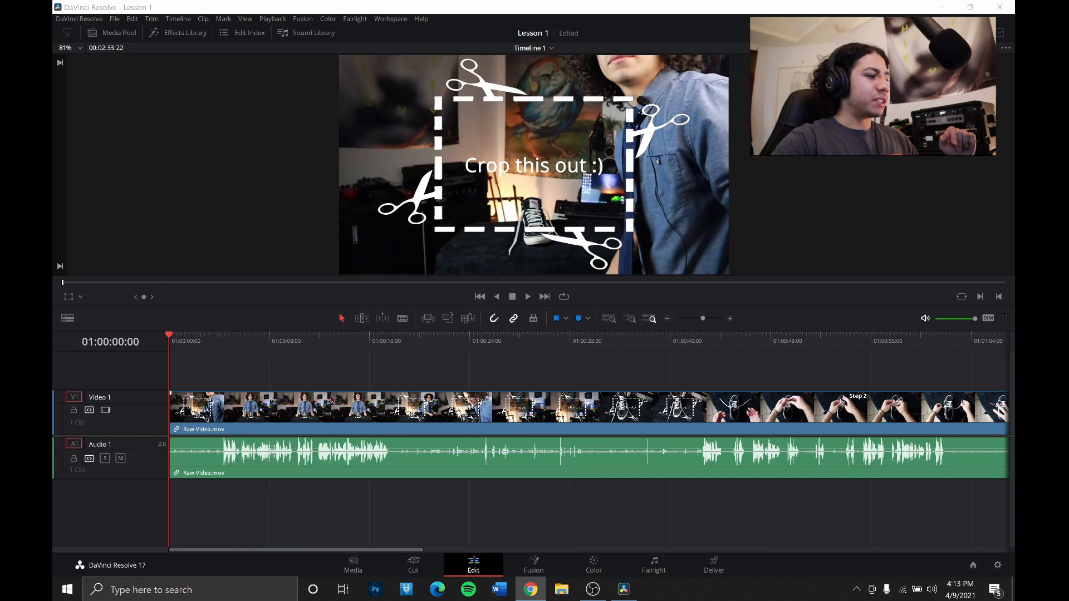
# - Play a short stretch from about 01:00:33:17, and switch to Blade Edit Mode and back to Selection Mode
pyautogui.moveTo(387, 346); pyautogui.dragTo(592, 348)
pyautogui.click(528, 296)
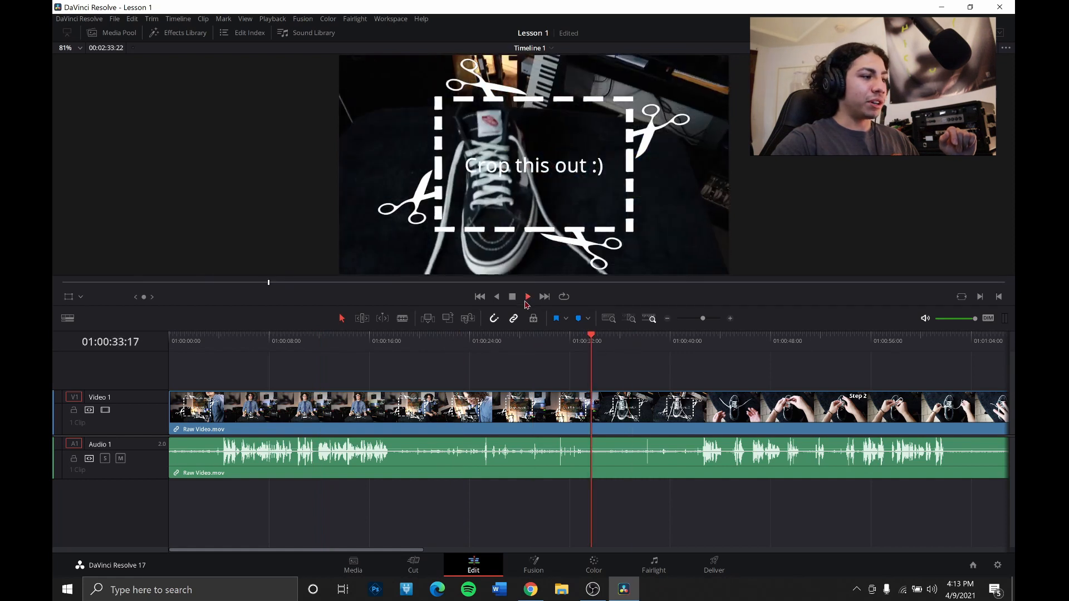
pyautogui.click(404, 319)
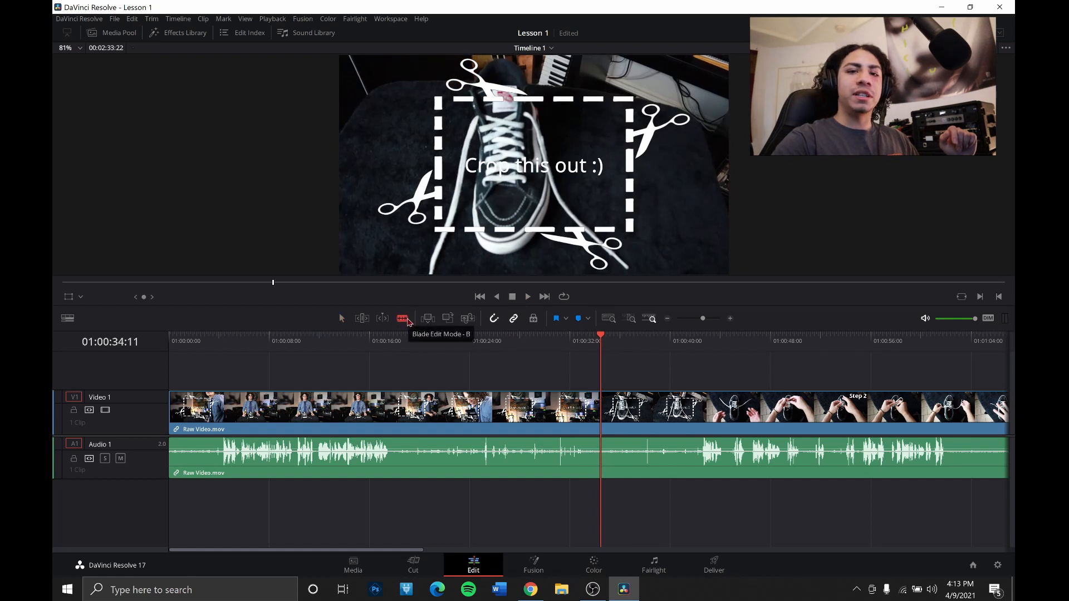
pyautogui.click(342, 319)
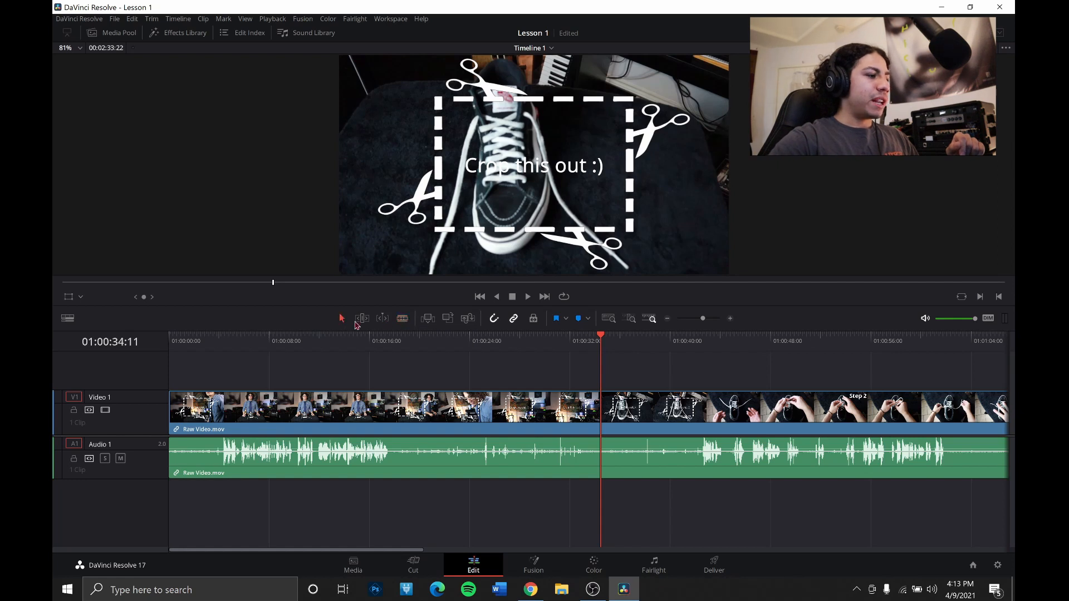
# - Play the timeline from the beginning and stop at about 01:00:06:22, after the presenter has started speaking
pyautogui.moveTo(223, 341); pyautogui.dragTo(155, 343)
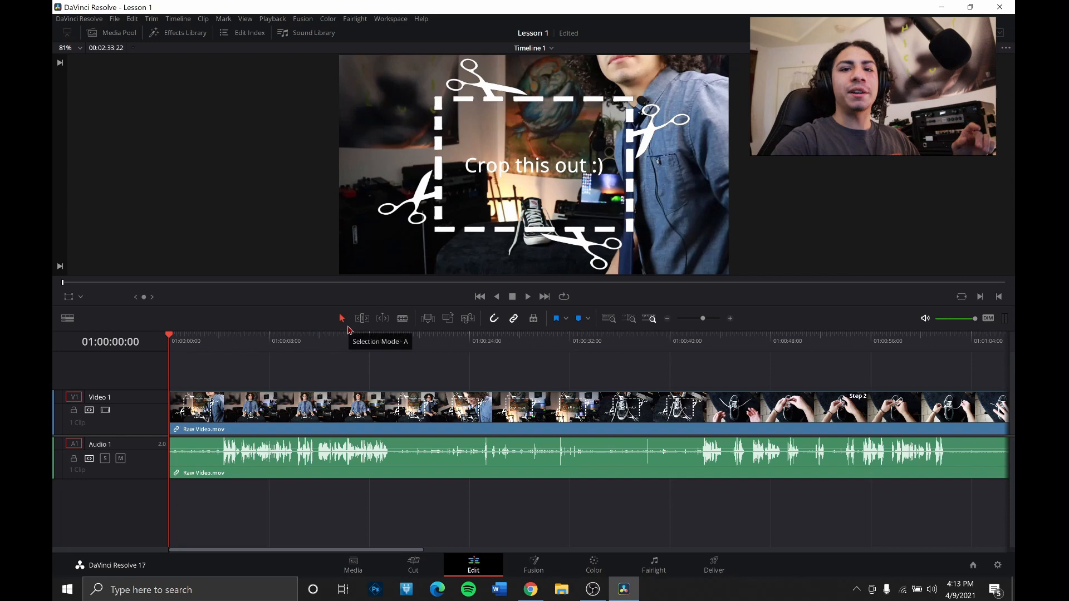
pyautogui.click(528, 297)
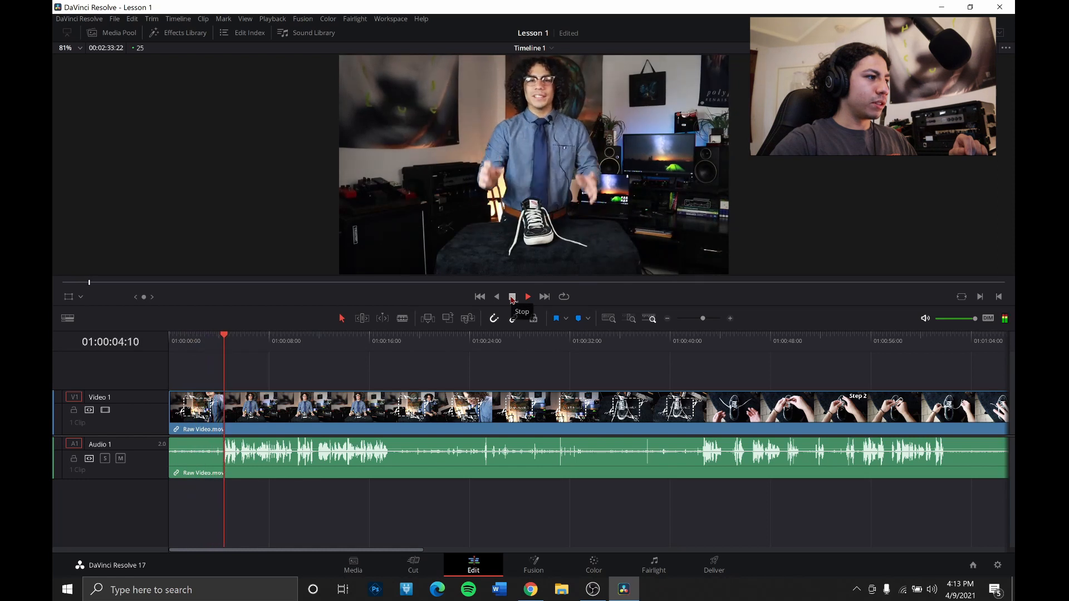
pyautogui.click(512, 297)
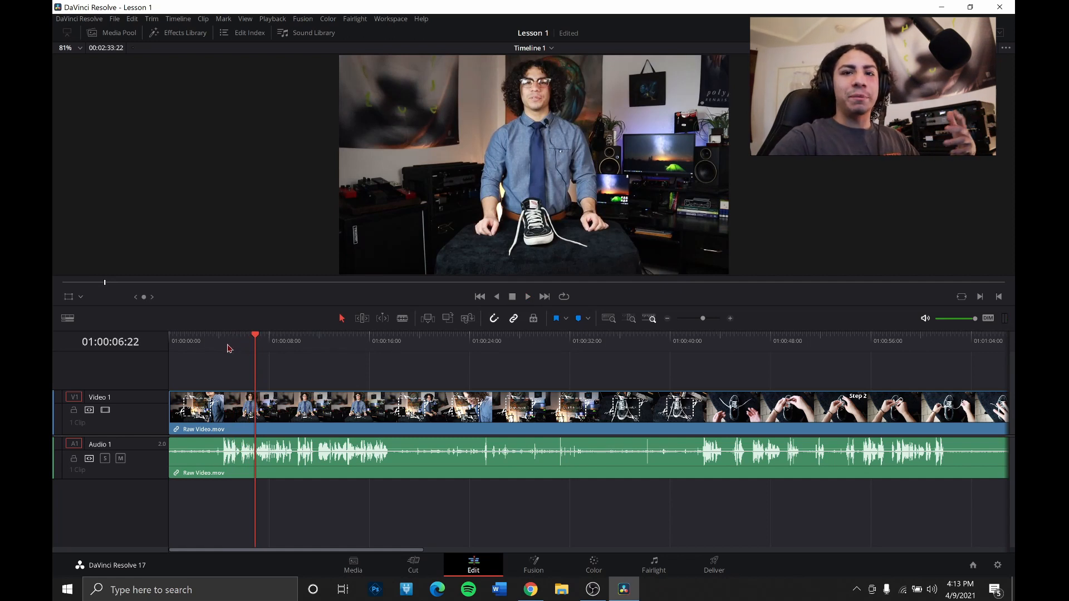
# - Position the playhead at 01:00:03:18, right where the opening "Crop this out :)" overlay ends
pyautogui.click(227, 348)
pyautogui.click(223, 347)
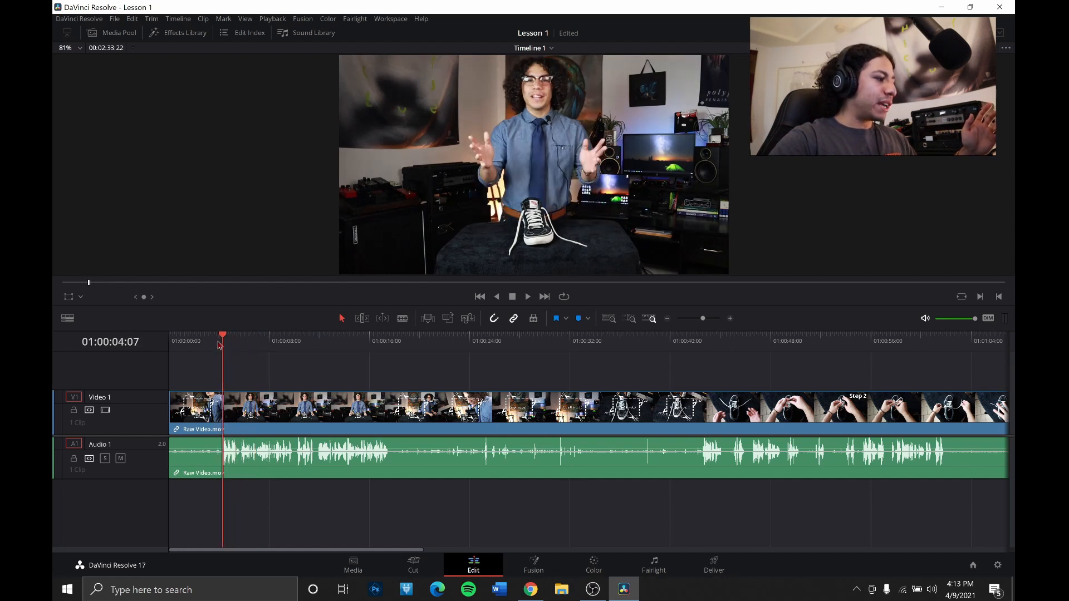
pyautogui.click(215, 346)
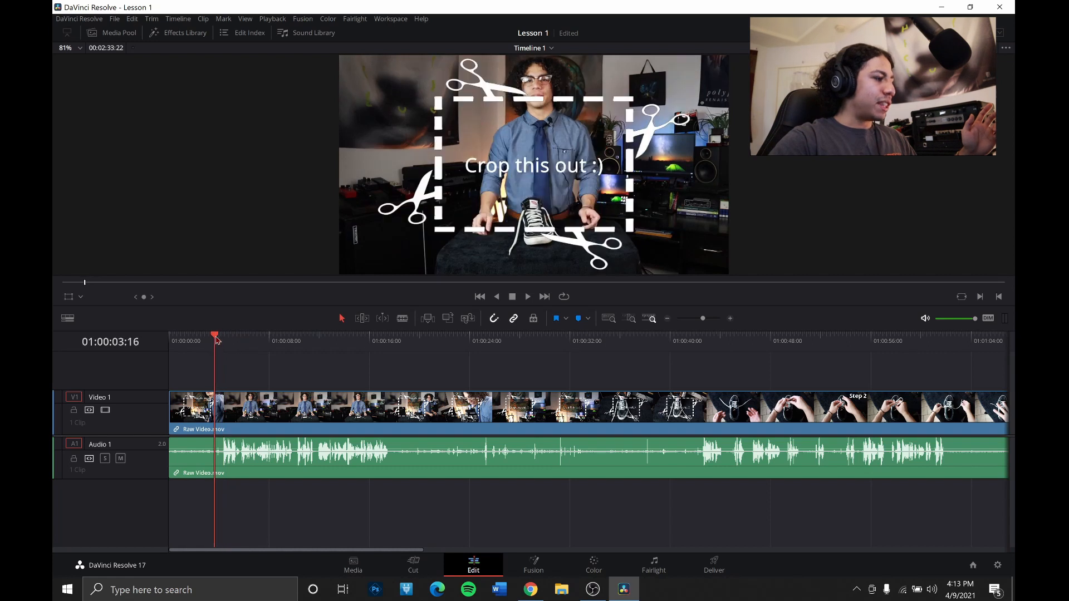
pyautogui.click(729, 319)
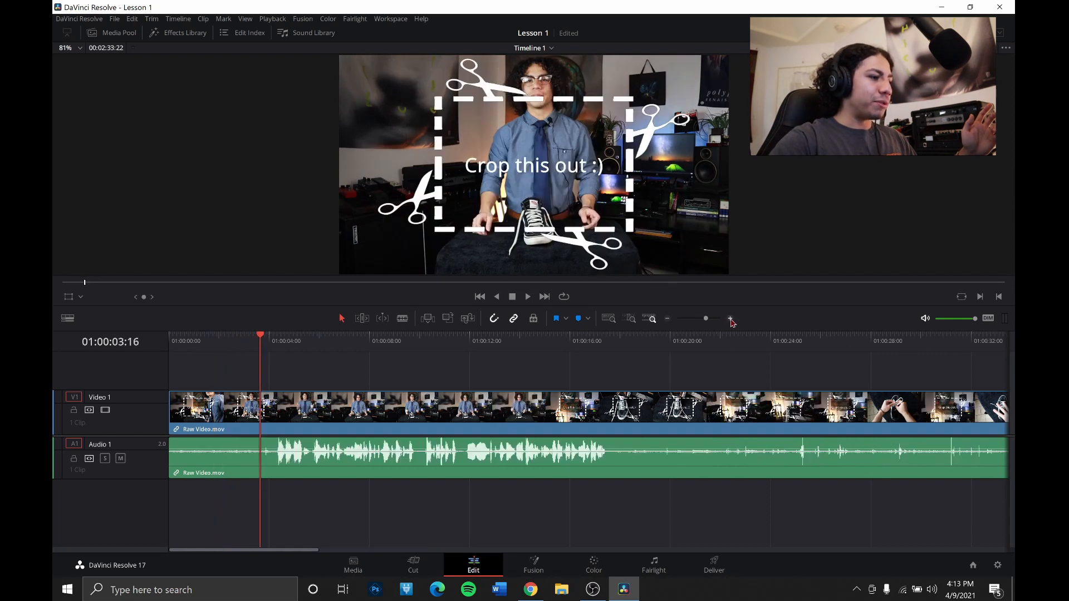
pyautogui.moveTo(263, 336)
pyautogui.mouseDown()
pyautogui.moveTo(273, 337)
pyautogui.moveTo(264, 338)
pyautogui.mouseUp()
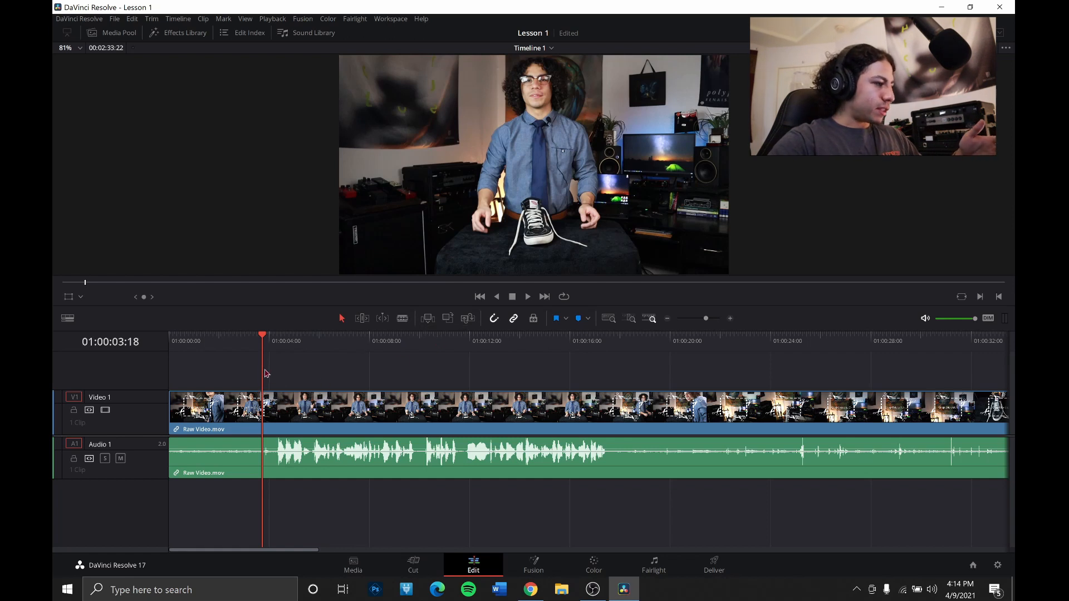
# - Split the video and its audio at 01:00:03:18 with the Blade, and return to Selection Mode
pyautogui.click(403, 320)
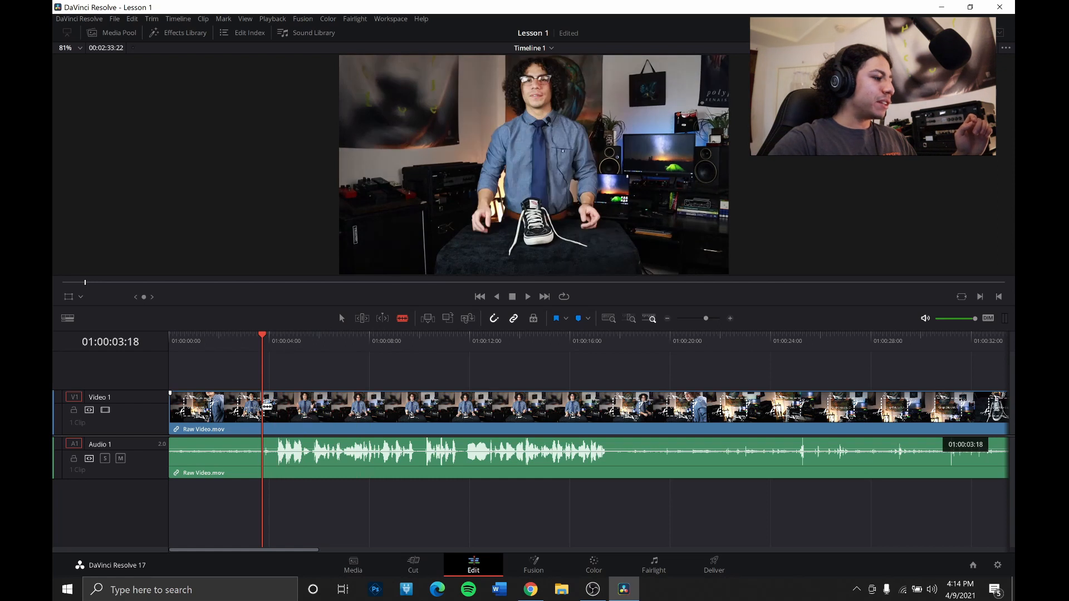
pyautogui.click(265, 407)
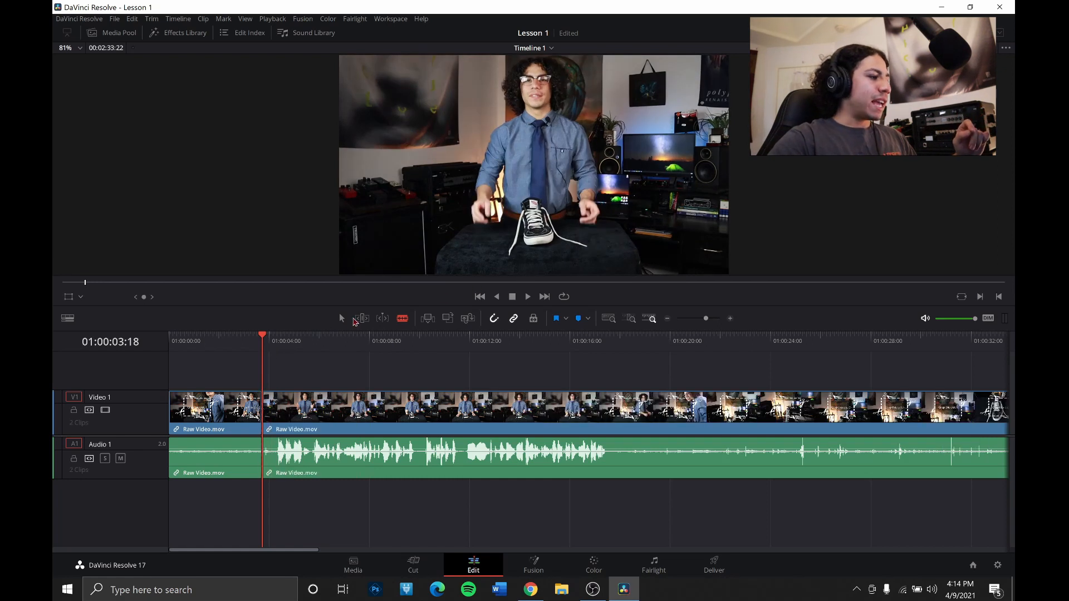
pyautogui.click(284, 341)
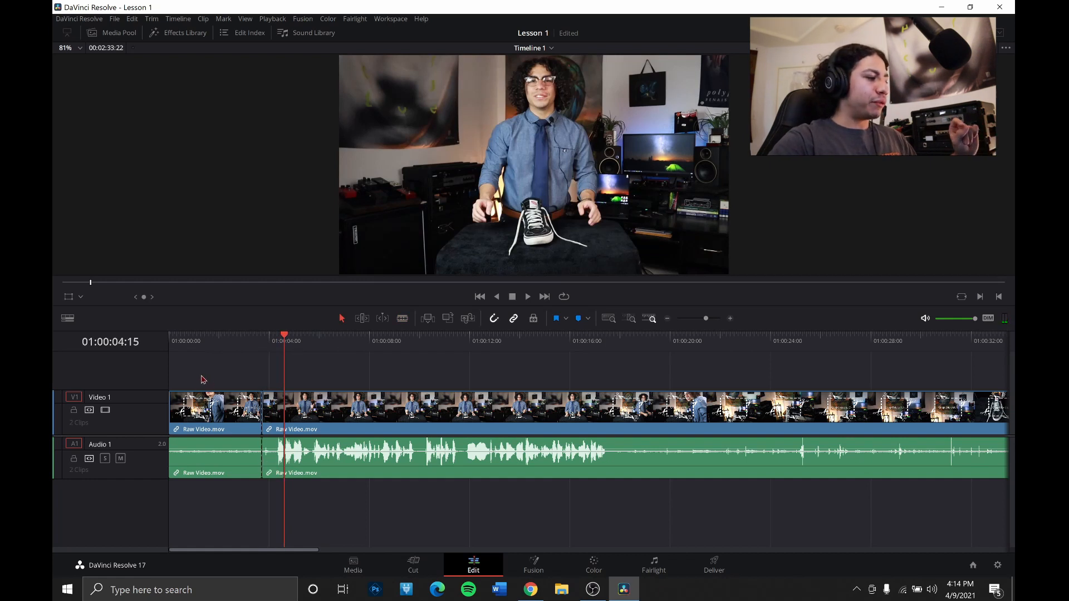
# - Delete the opening video and audio segment before the cut, and scrub through the empty stretch to 01:00:01:09
pyautogui.moveTo(186, 372); pyautogui.dragTo(231, 490)
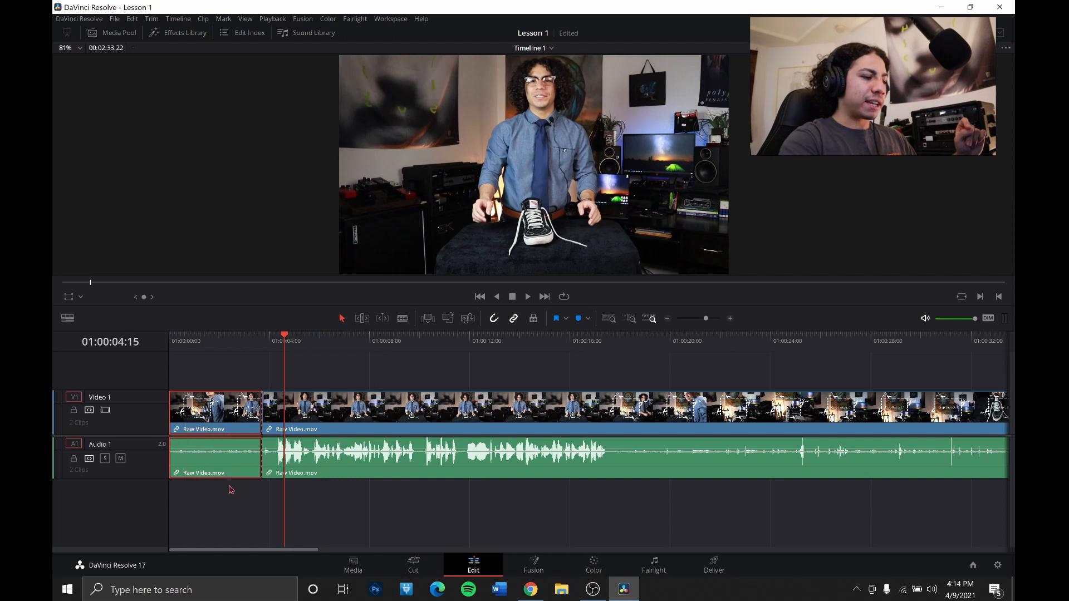
pyautogui.press('BackSpace')
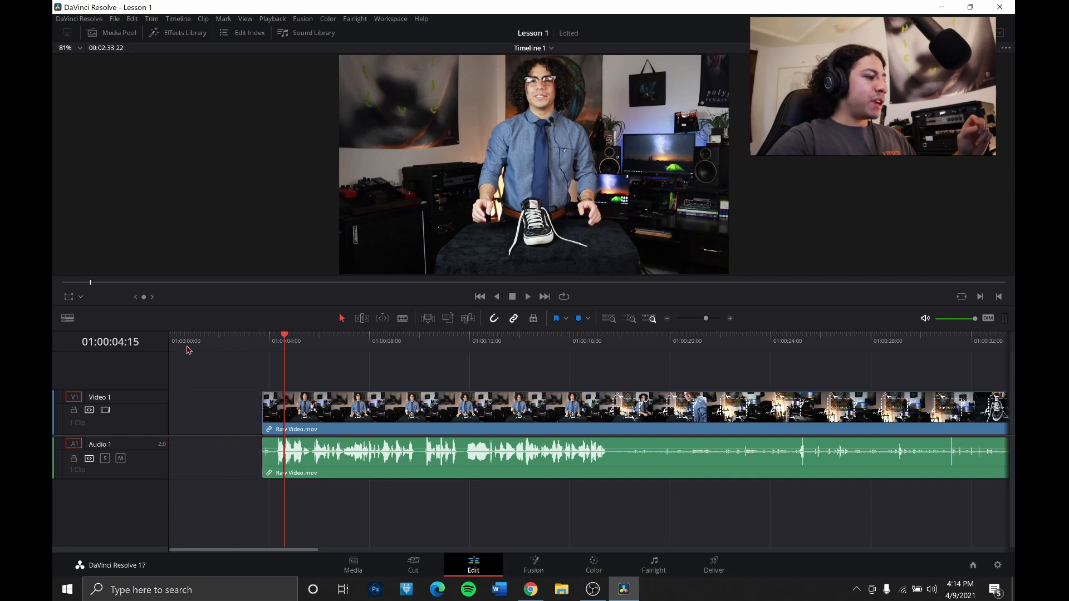
pyautogui.click(169, 349)
pyautogui.moveTo(170, 350); pyautogui.dragTo(204, 350)
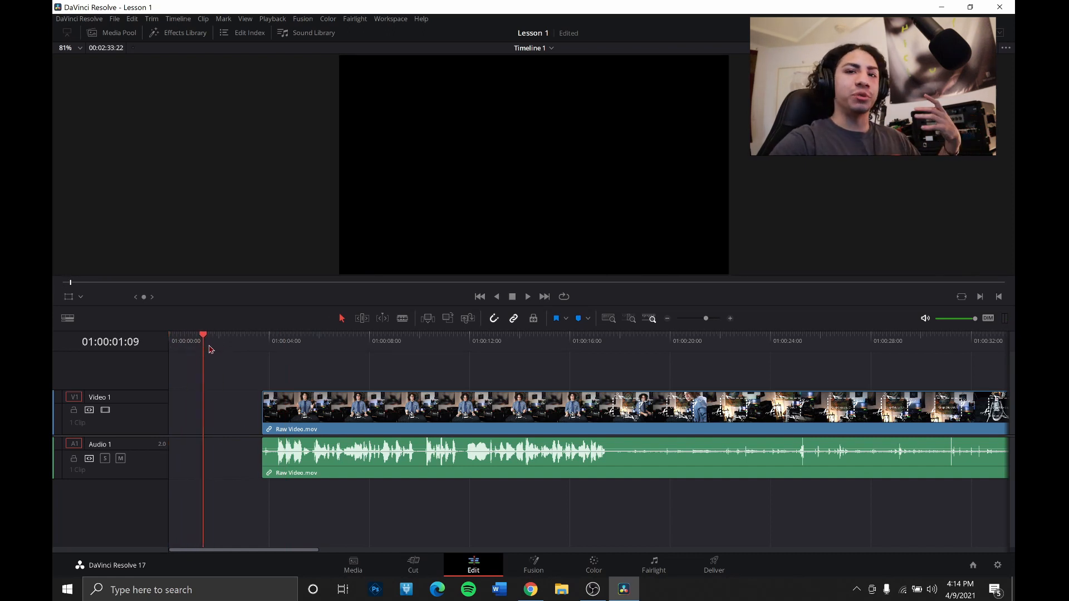
# - Close the empty gap at the start of the timeline so the remaining clip begins at 01:00:00:00
pyautogui.click(228, 413)
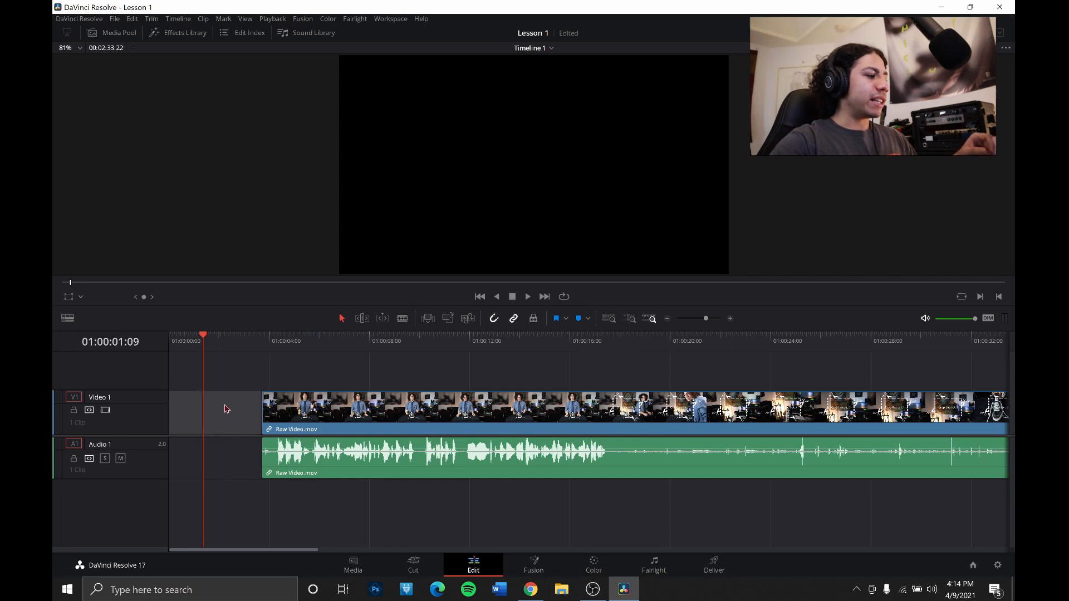
pyautogui.click(216, 465)
pyautogui.click(229, 415)
pyautogui.click(227, 462)
pyautogui.click(230, 425)
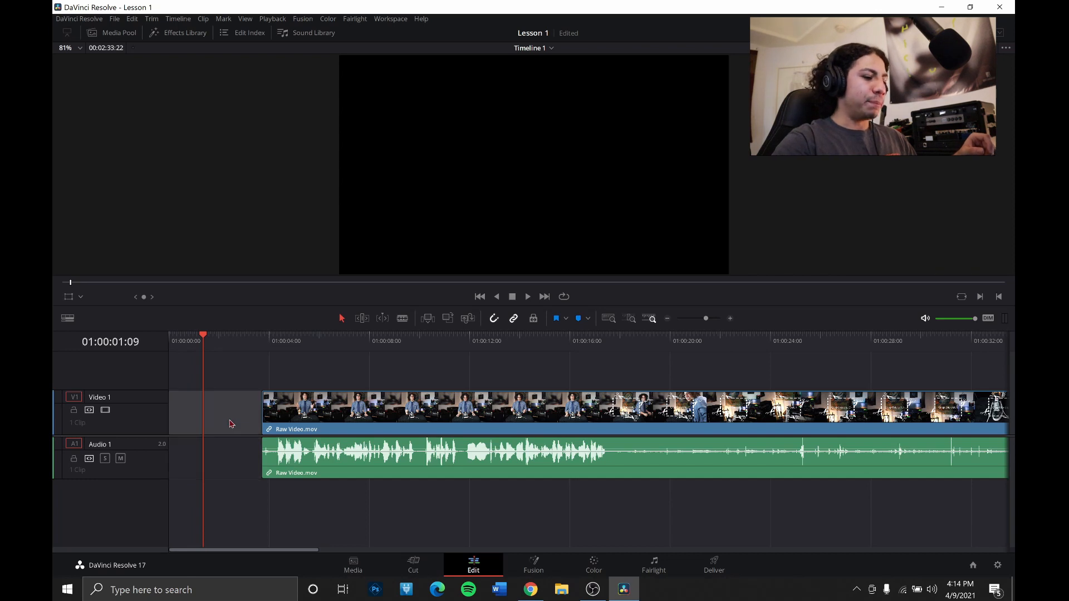
pyautogui.press('Delete')
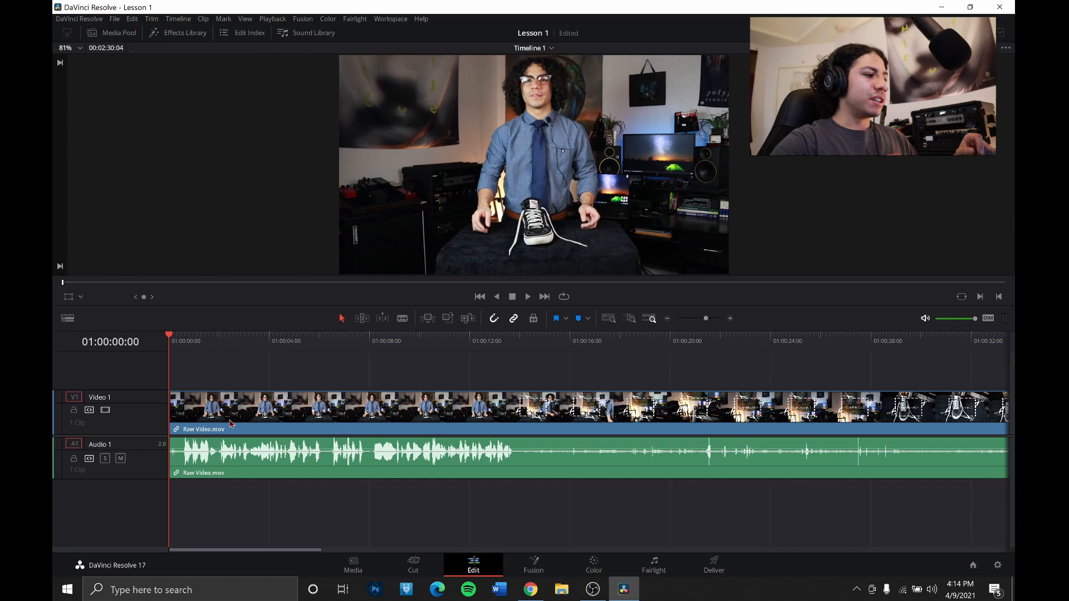
# - Play from the beginning into the next "Crop this out :)" section, and split the clip at 01:00:14:00, just before the overlay starts
pyautogui.click(529, 298)
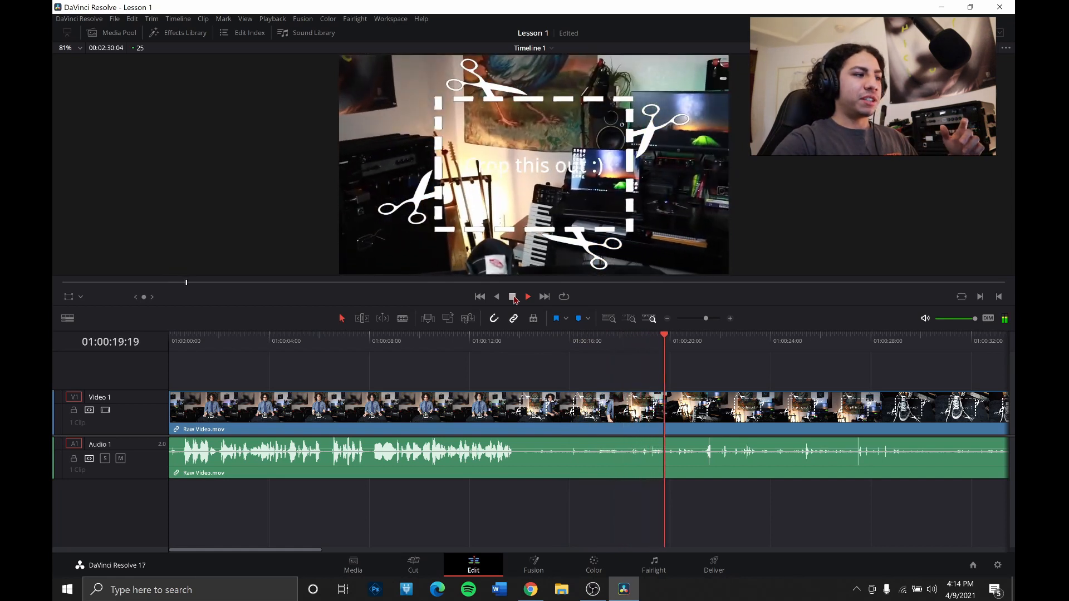
pyautogui.click(513, 298)
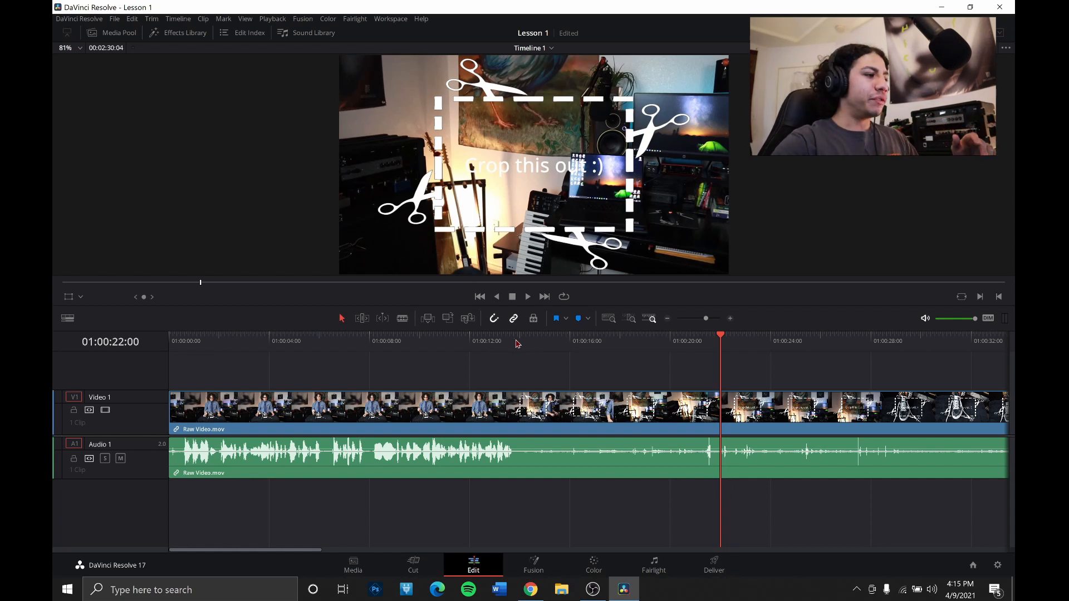
pyautogui.moveTo(499, 341); pyautogui.dragTo(514, 342)
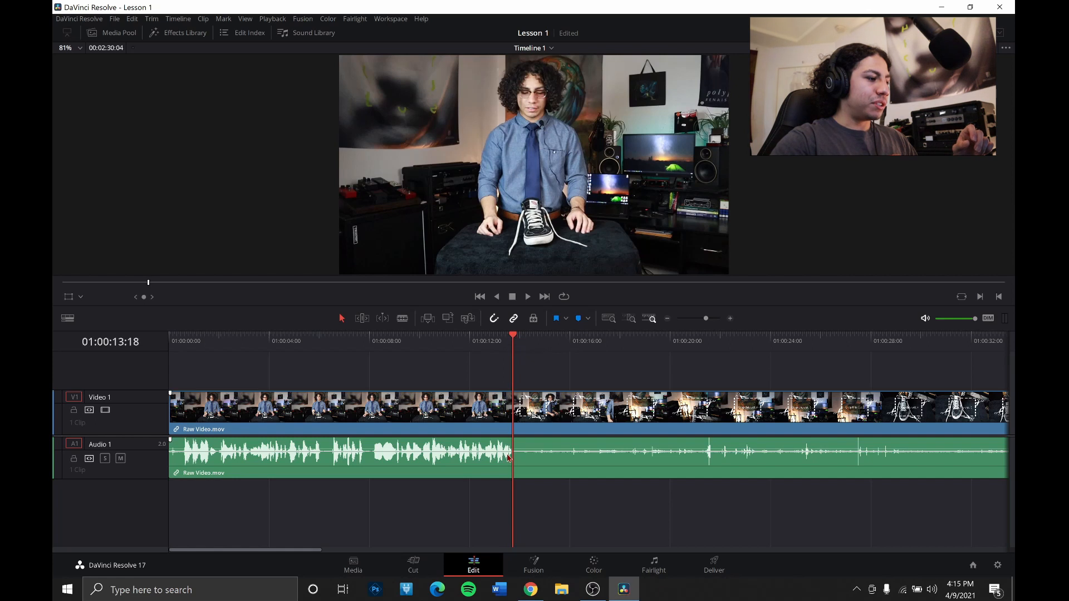
pyautogui.moveTo(514, 337); pyautogui.dragTo(520, 338)
pyautogui.click(402, 320)
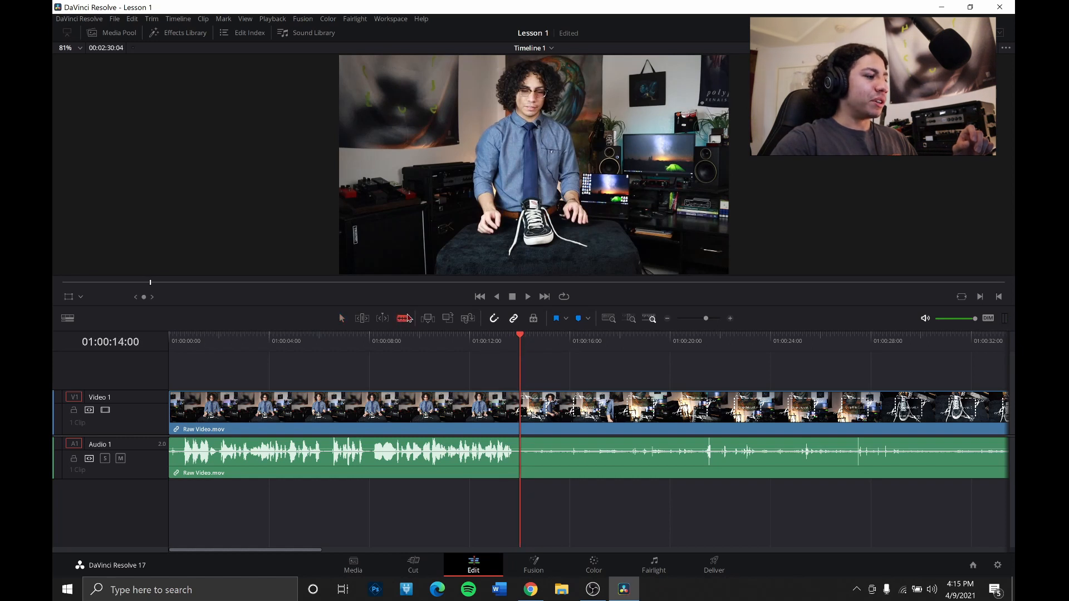
pyautogui.click(526, 407)
pyautogui.click(339, 313)
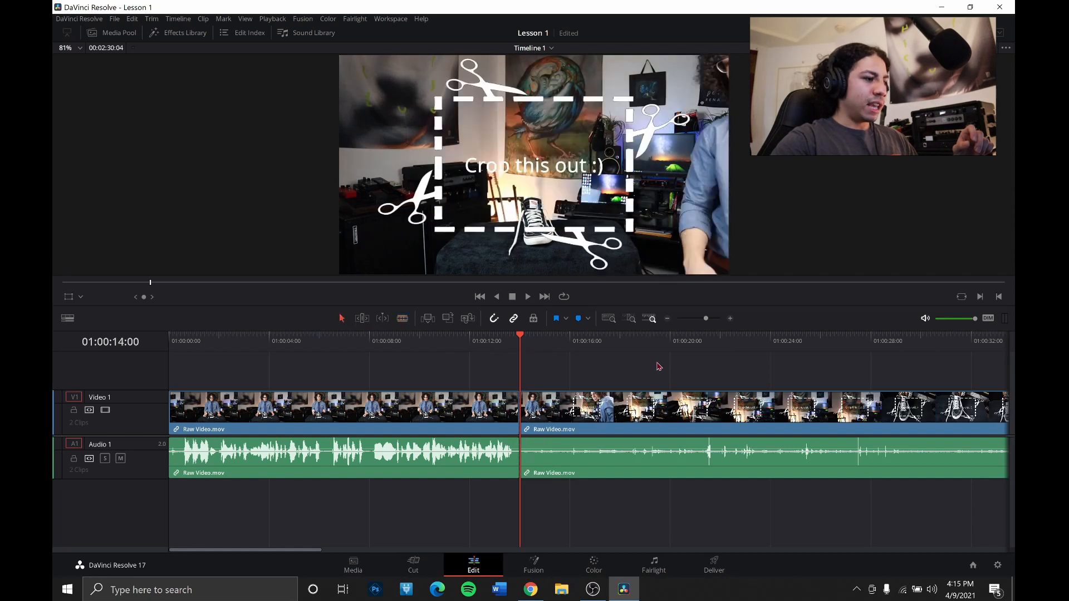
# - Split the second clip at 01:00:38:02, right where the "Crop this out :)" overlay over the shoe ends
pyautogui.click(667, 318)
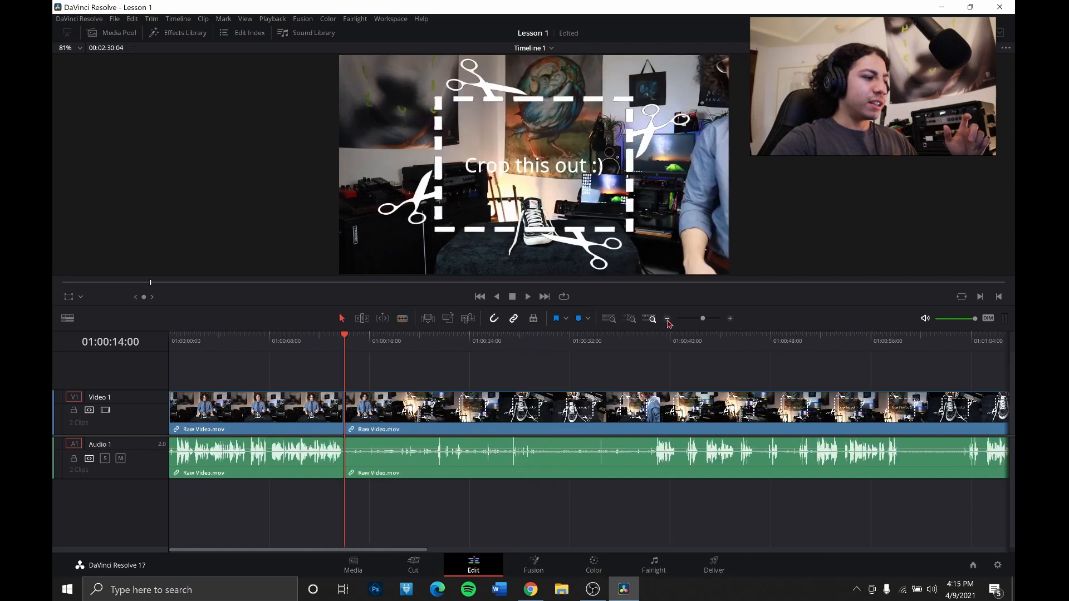
pyautogui.click(655, 341)
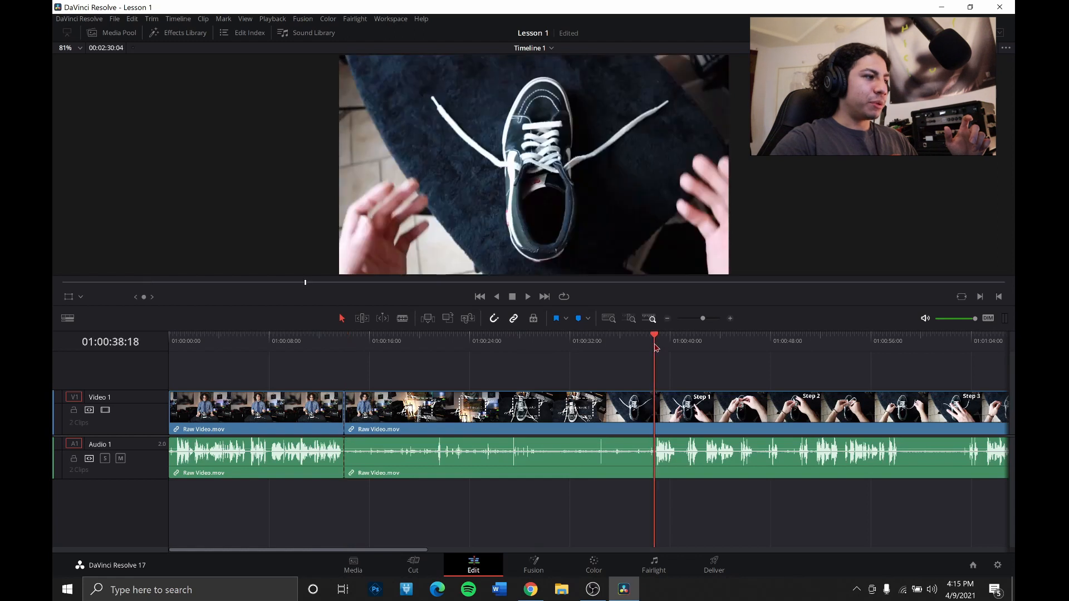
pyautogui.click(645, 348)
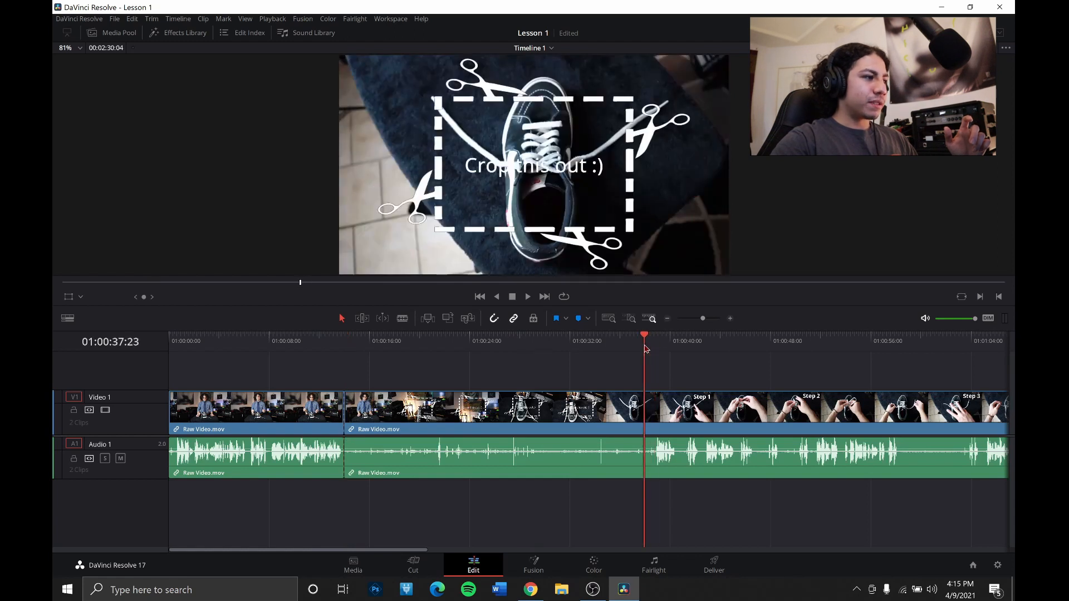
pyautogui.moveTo(644, 344); pyautogui.dragTo(648, 337)
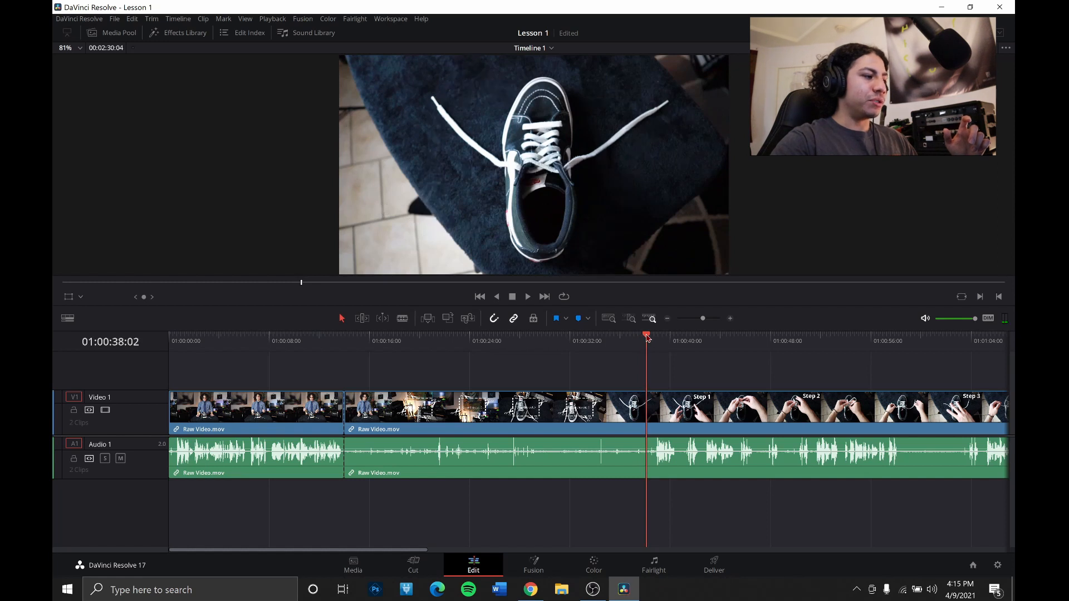
pyautogui.click(406, 321)
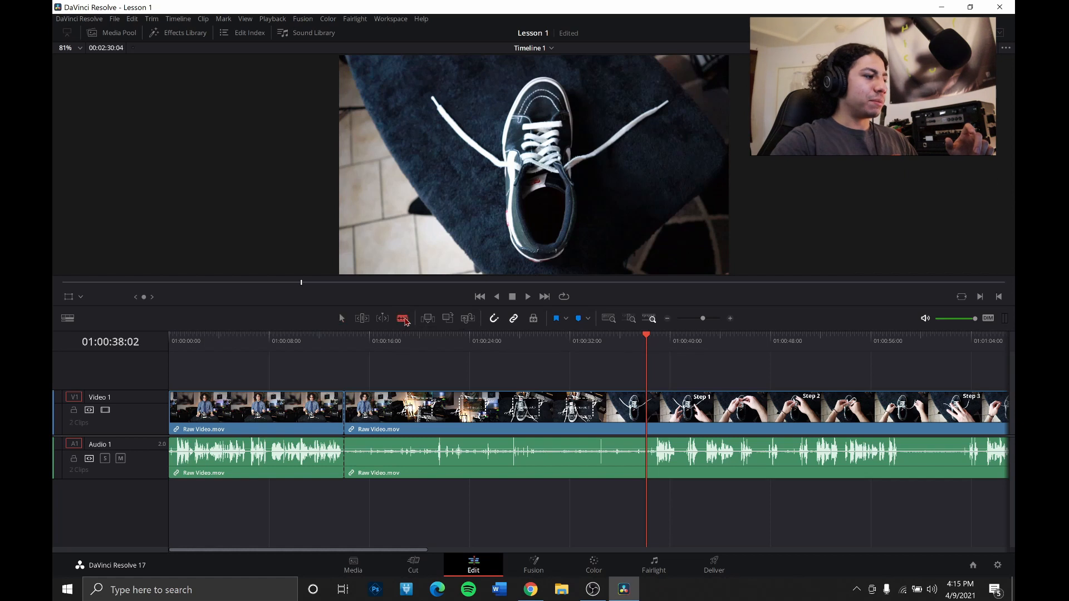
pyautogui.click(646, 446)
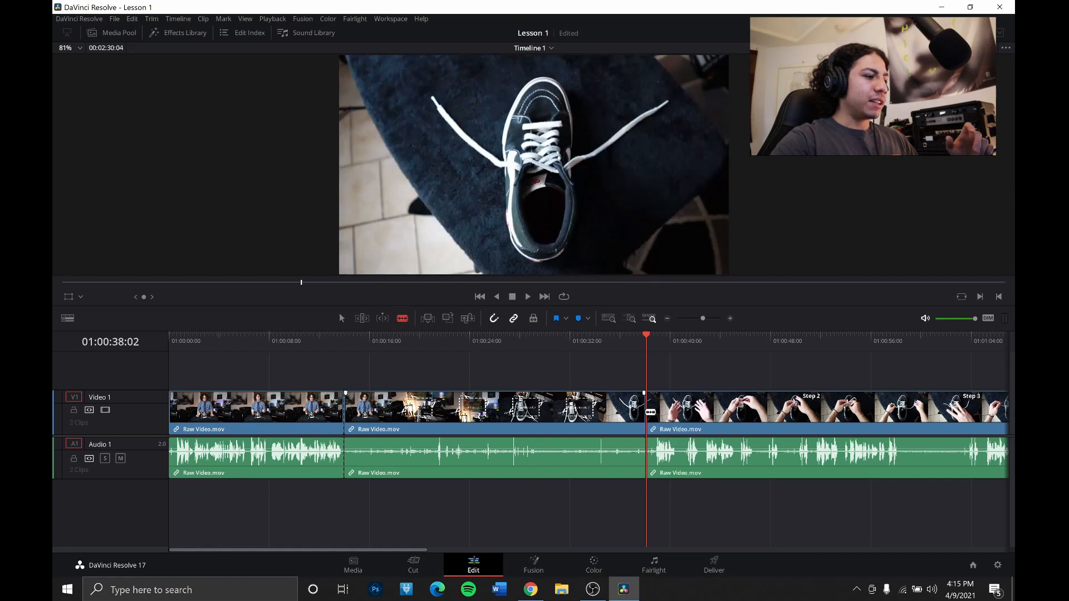
pyautogui.click(342, 318)
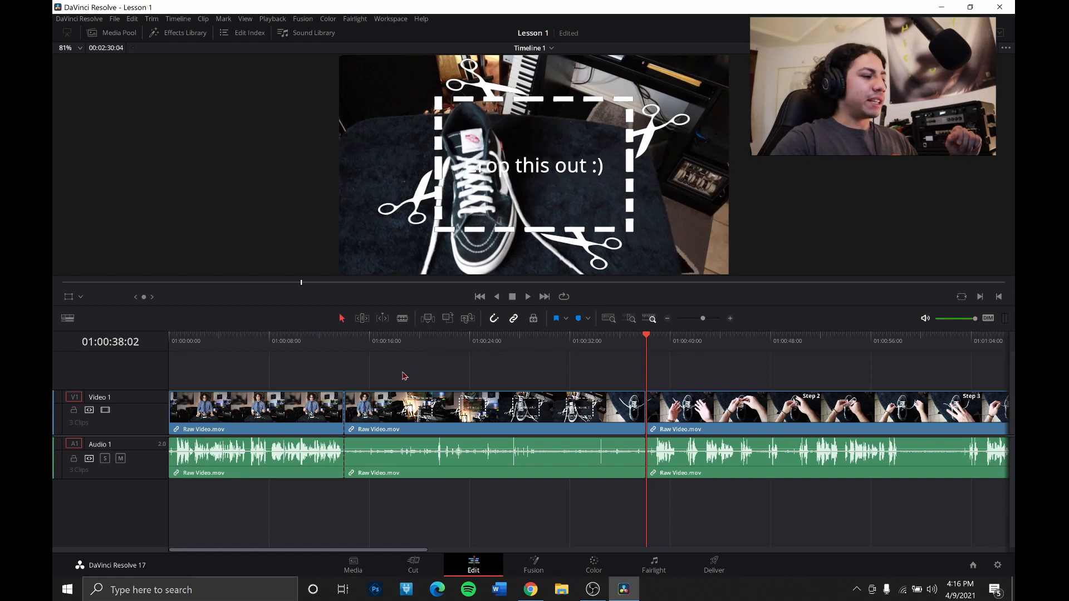
# - Play a short stretch of the middle segment from about 01:00:22:23 to check its "Crop this out :)" overlay
pyautogui.click(454, 342)
pyautogui.click(526, 300)
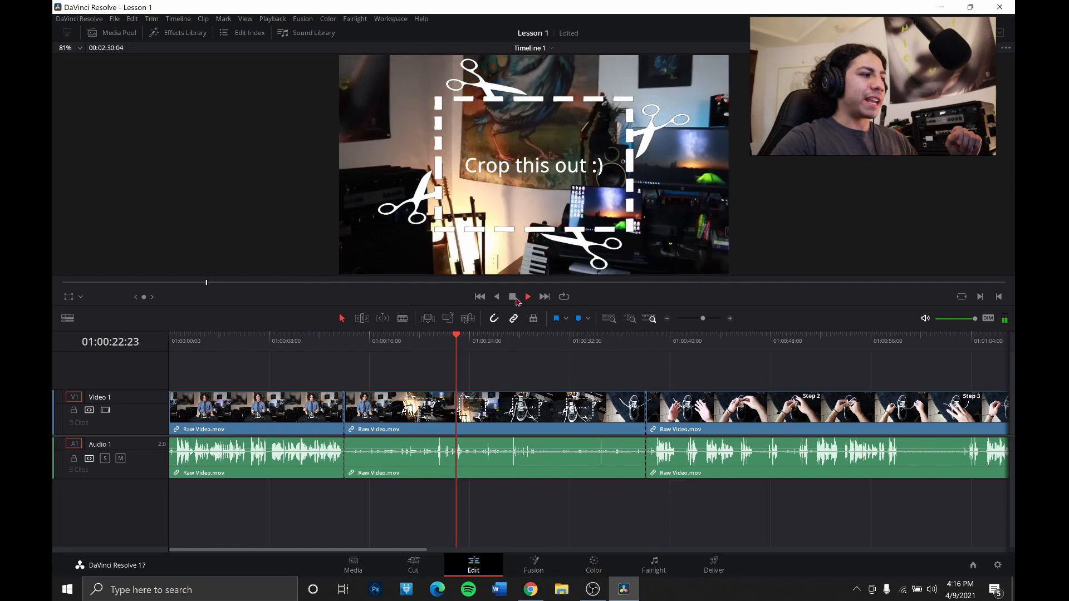
pyautogui.click(516, 302)
# - Delete the middle video and audio segment between the two cuts, and close the gap it leaves
pyautogui.moveTo(415, 366); pyautogui.dragTo(485, 472)
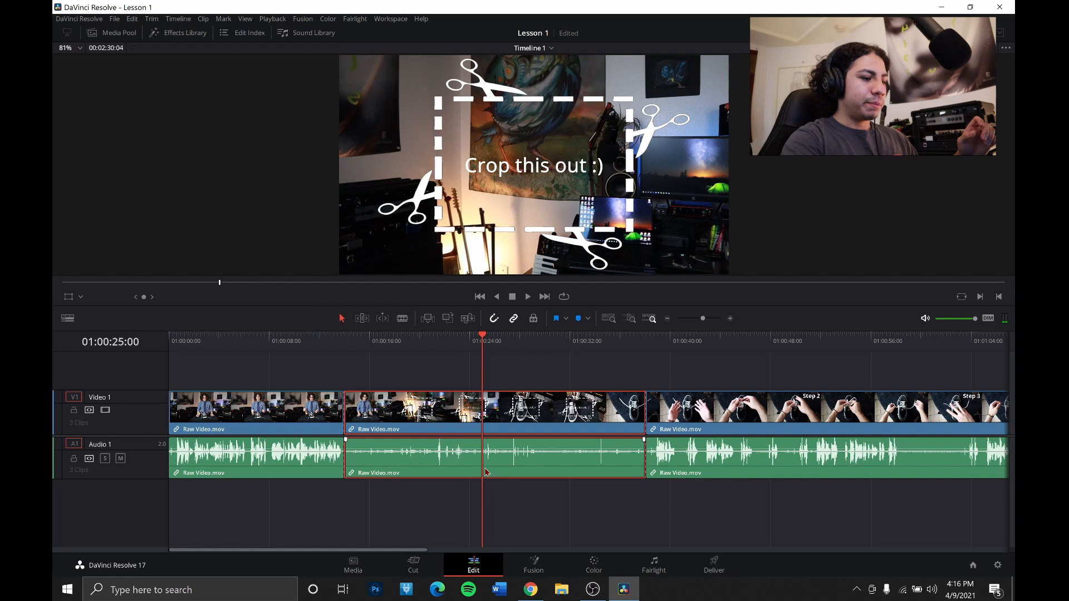
pyautogui.press('BackSpace')
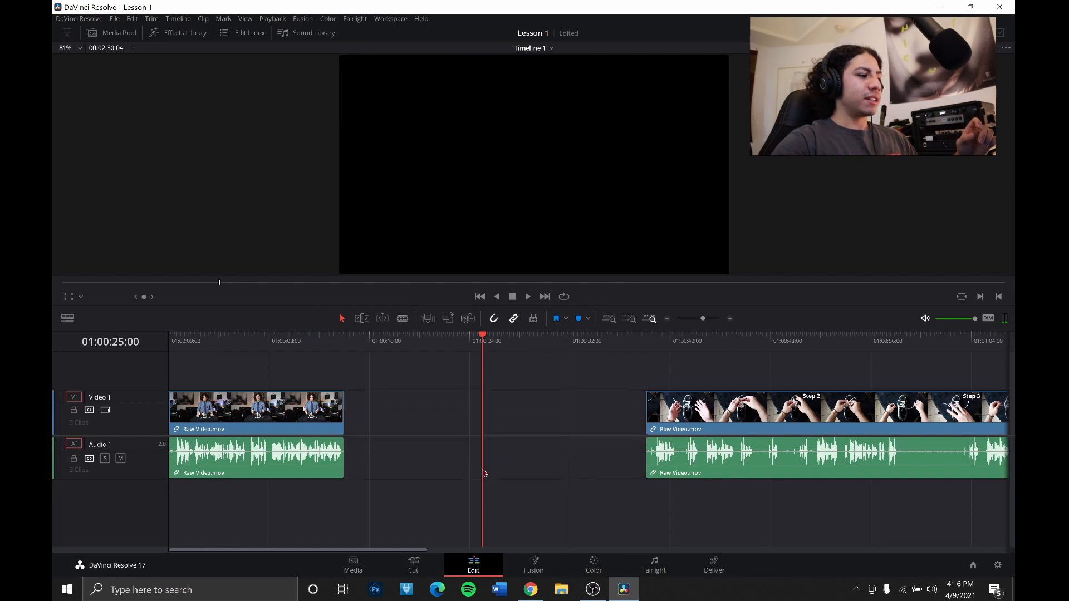
pyautogui.click(458, 421)
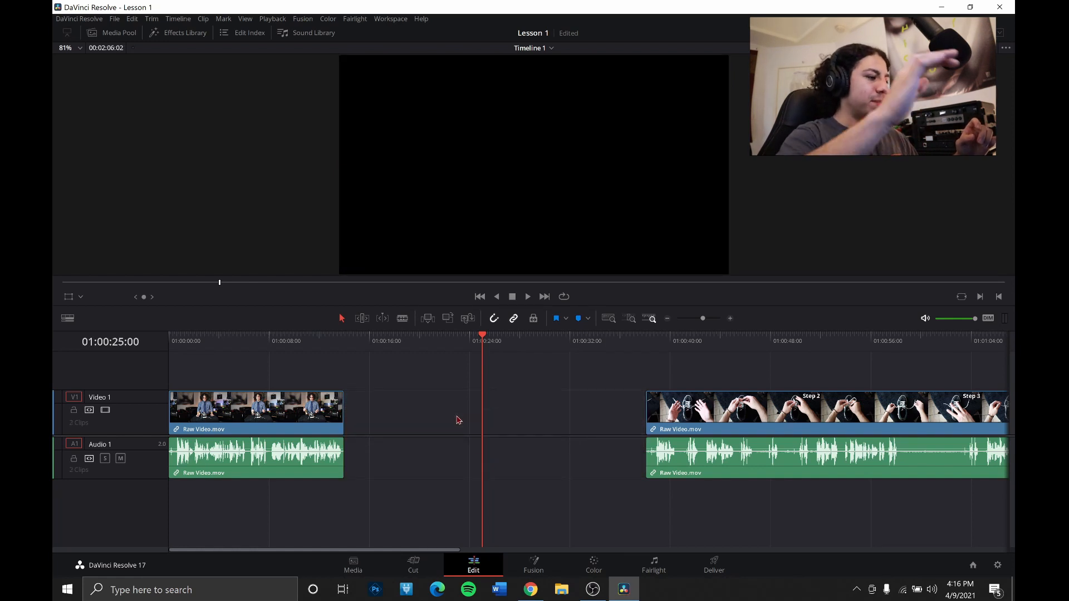
pyautogui.press('BackSpace')
# - Play across the join from 01:00:12:13 to 01:00:18:21, and return the playhead to the cut at 01:00:14:00
pyautogui.click(326, 341)
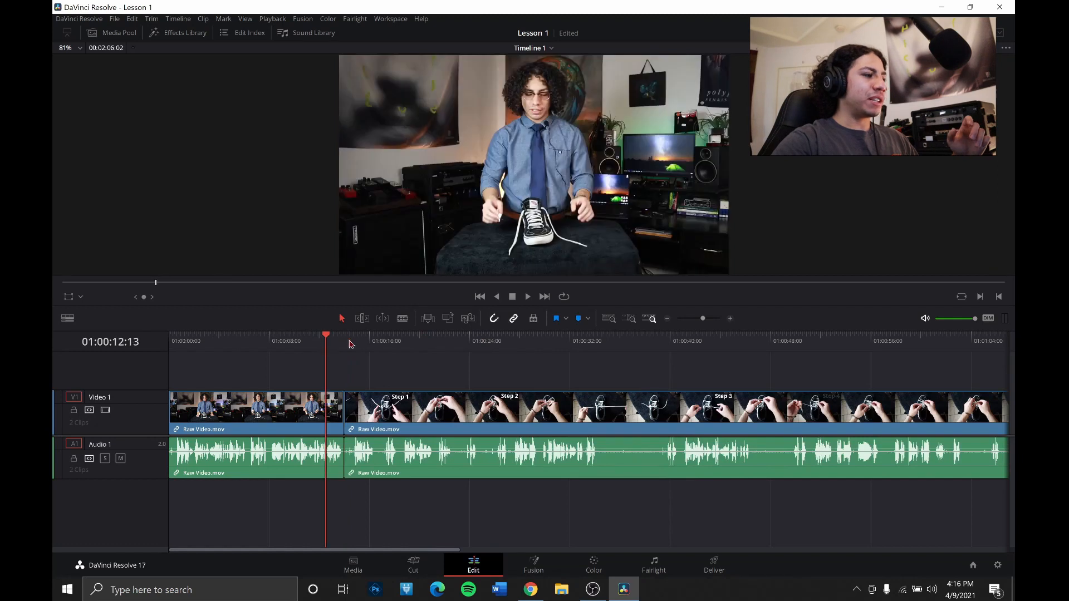
pyautogui.click(529, 297)
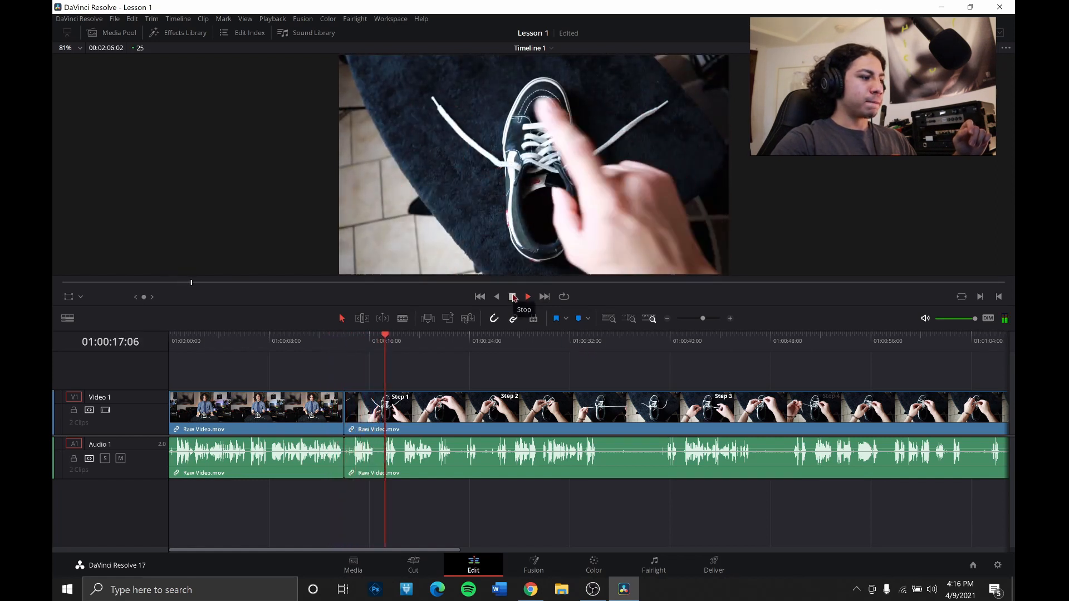
pyautogui.click(513, 297)
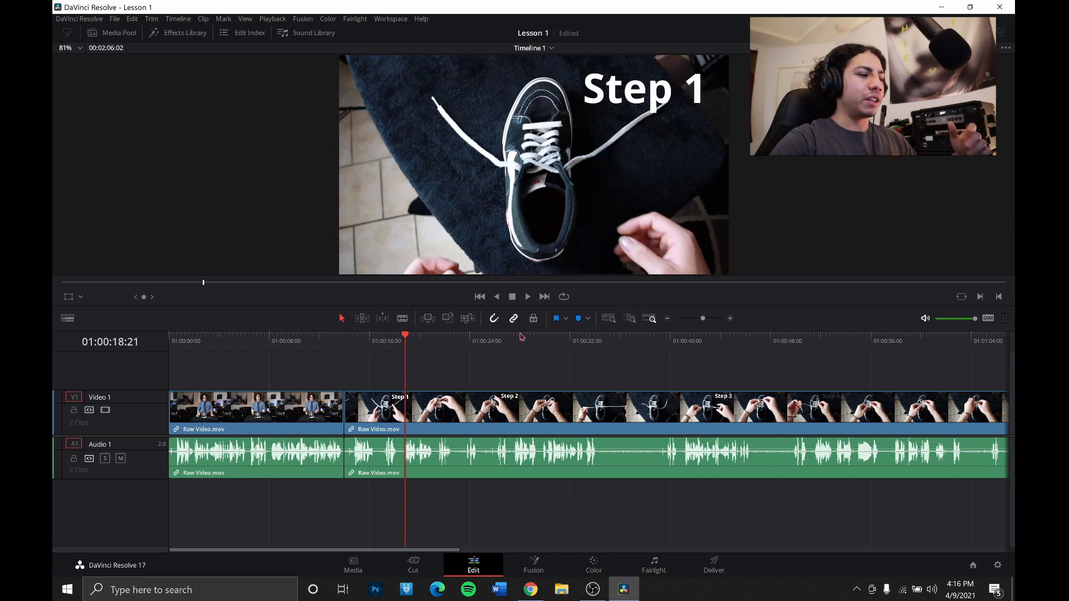
pyautogui.click(345, 339)
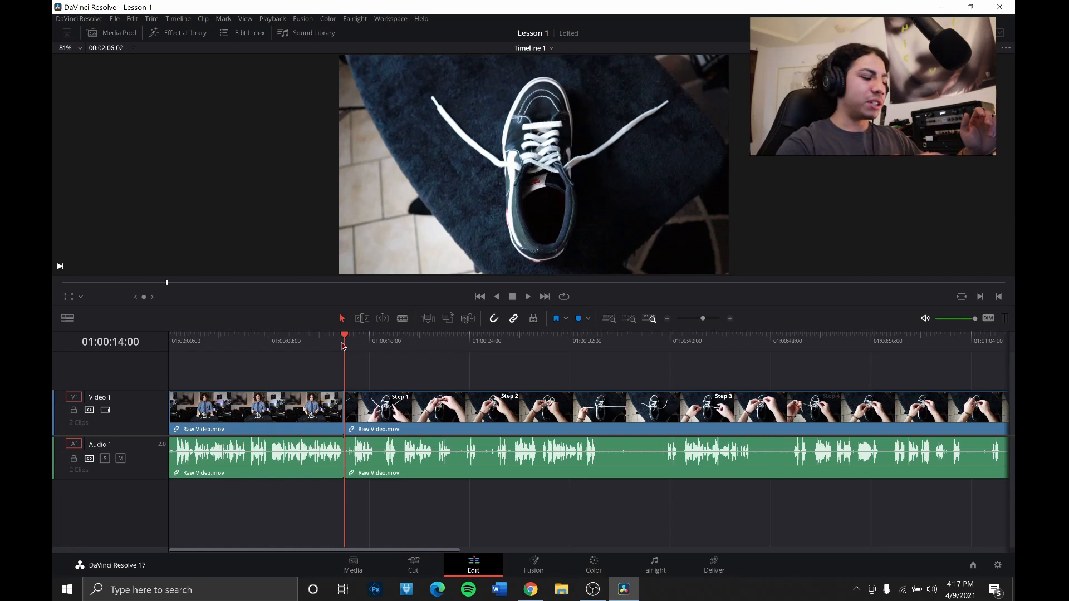
# - Undo the last gap removal, and delete the empty gap between the two clips again
pyautogui.hotkey('ctrl', 'z')
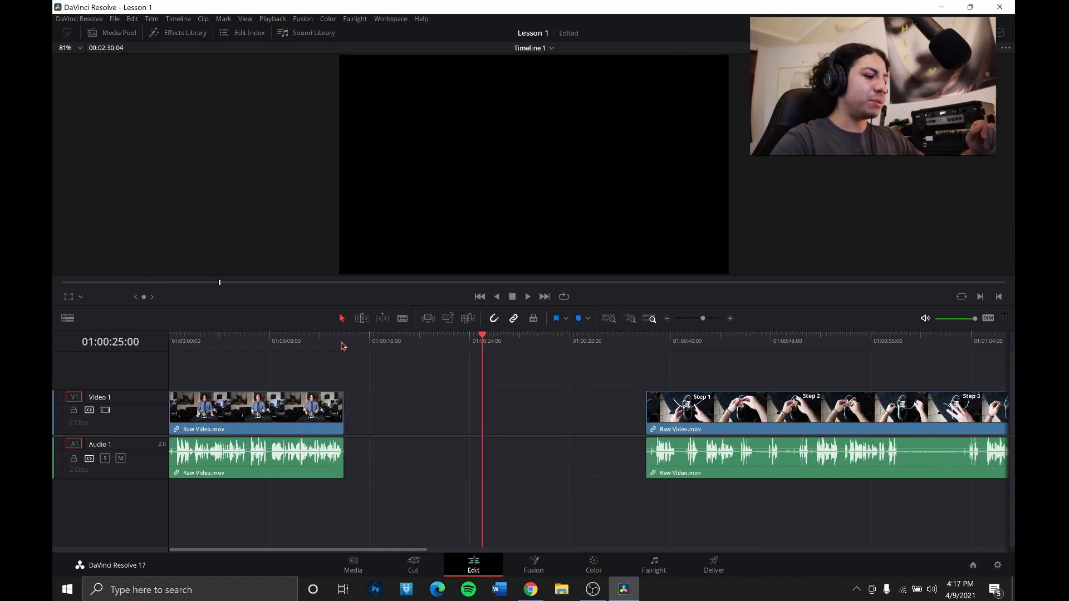
pyautogui.click(409, 411)
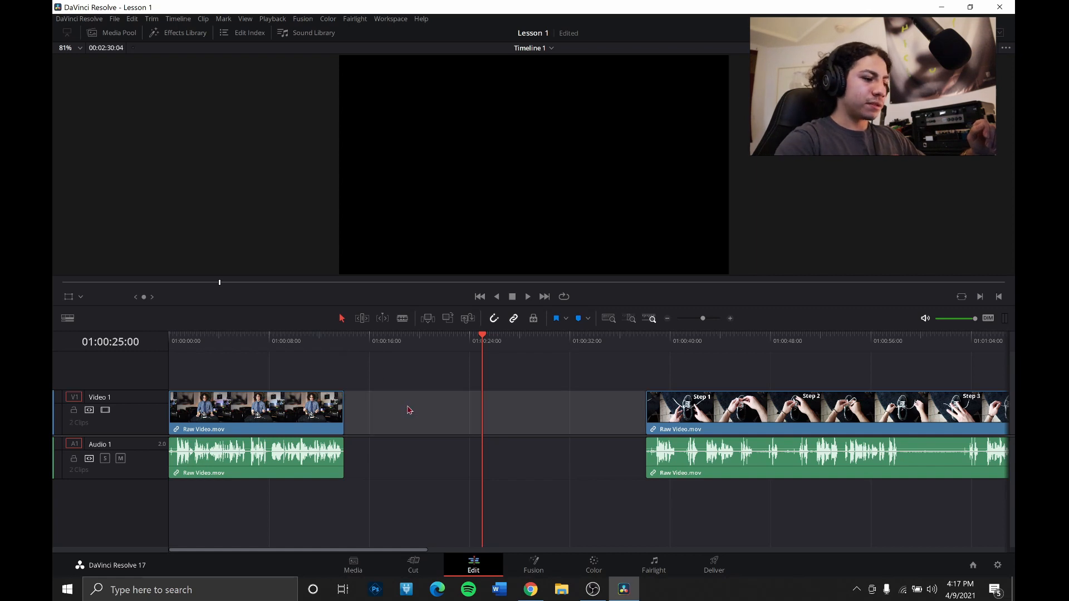
pyautogui.press('BackSpace')
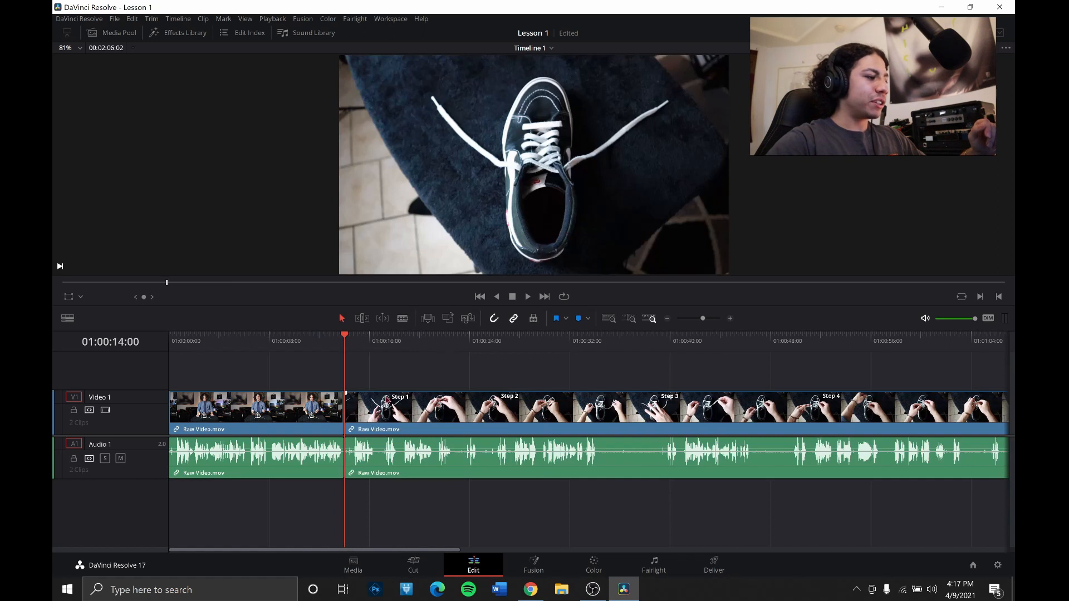
# - Try trimming the start of the second clip, and move the playhead to 01:00:32:10
pyautogui.moveTo(350, 407); pyautogui.dragTo(387, 408)
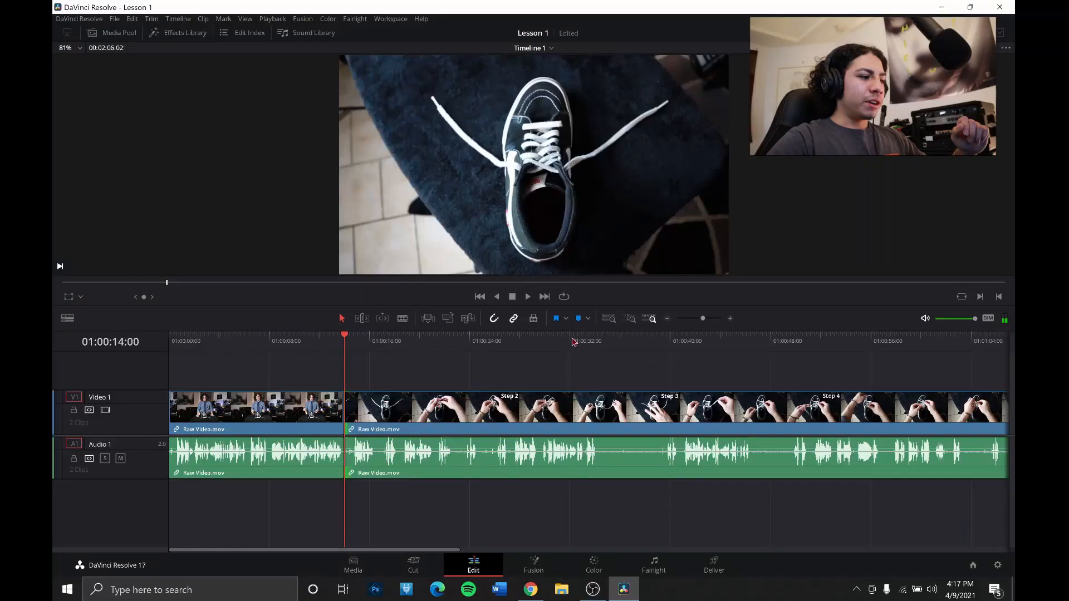
pyautogui.click(573, 340)
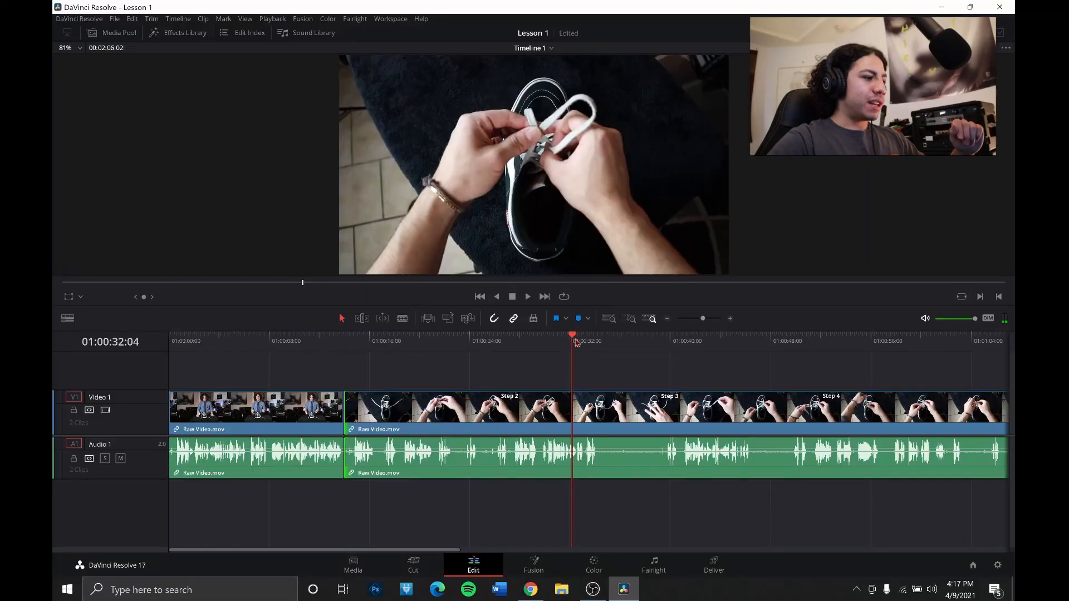
pyautogui.click(576, 341)
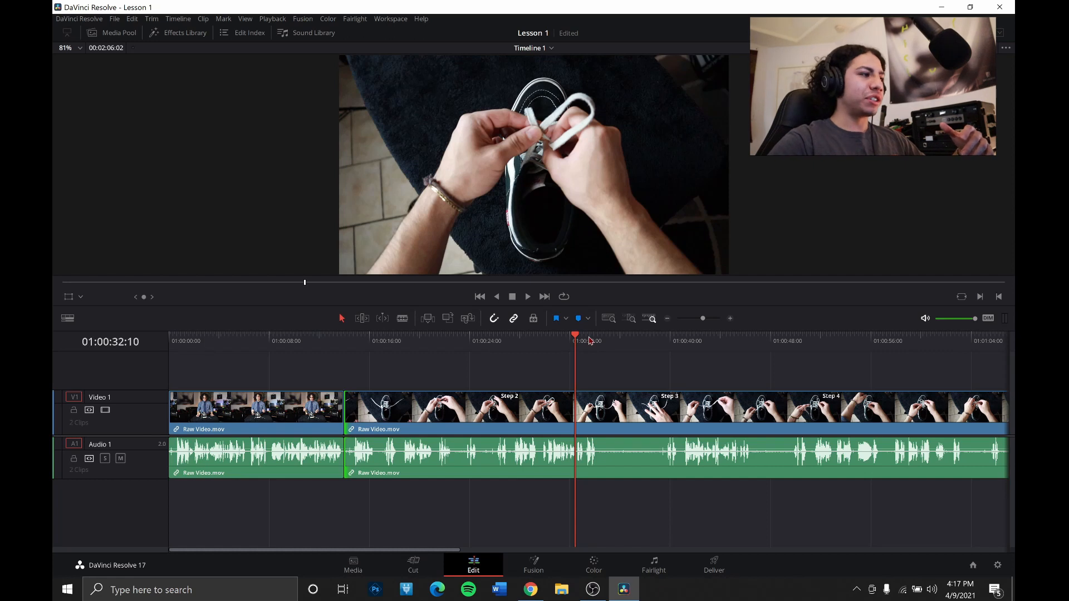
# - Play the timeline from 01:00:17:11 through the second clip to find the next "Crop this out" section, stopping at 01:00:40:23
pyautogui.click(389, 341)
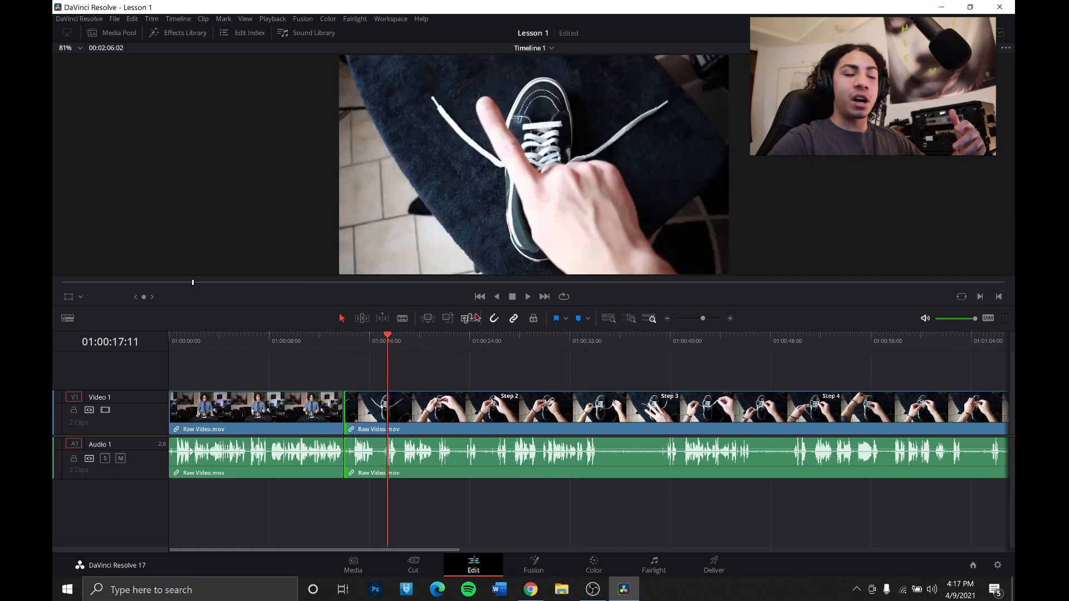
pyautogui.click(528, 296)
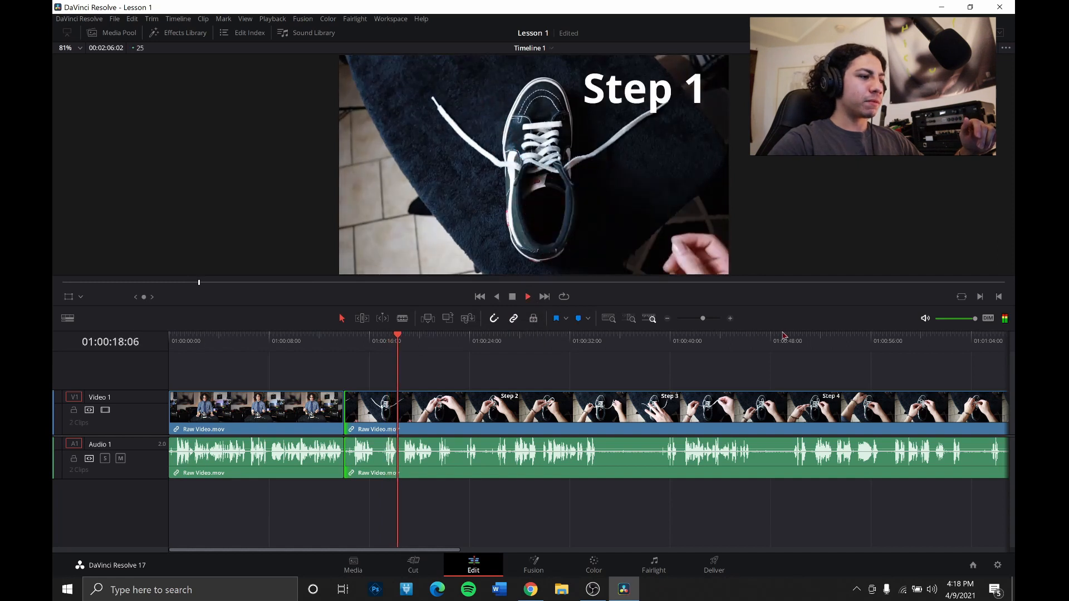
pyautogui.click(666, 318)
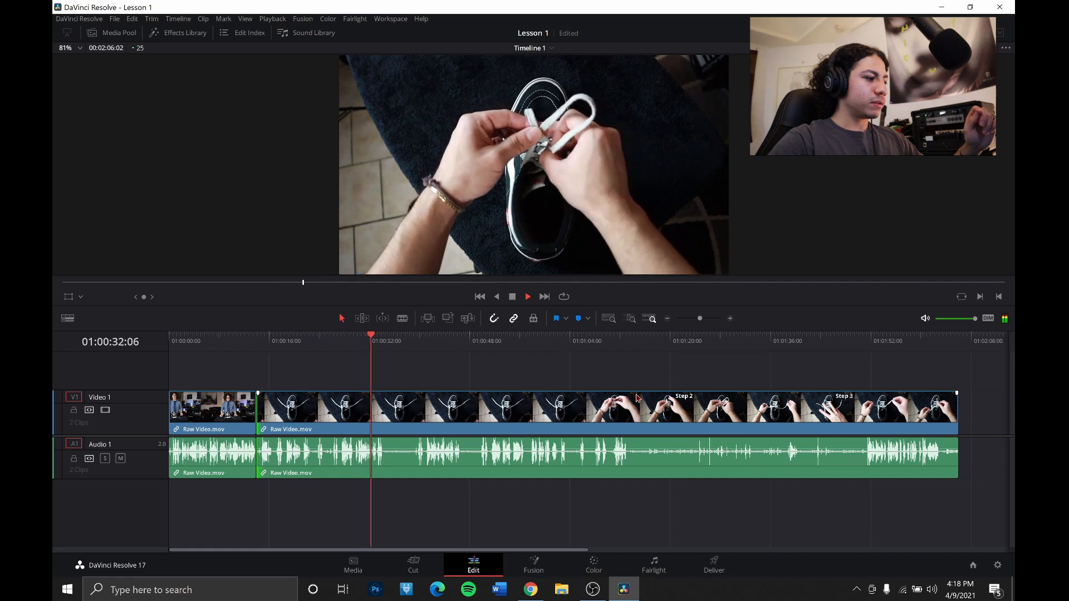
pyautogui.click(513, 301)
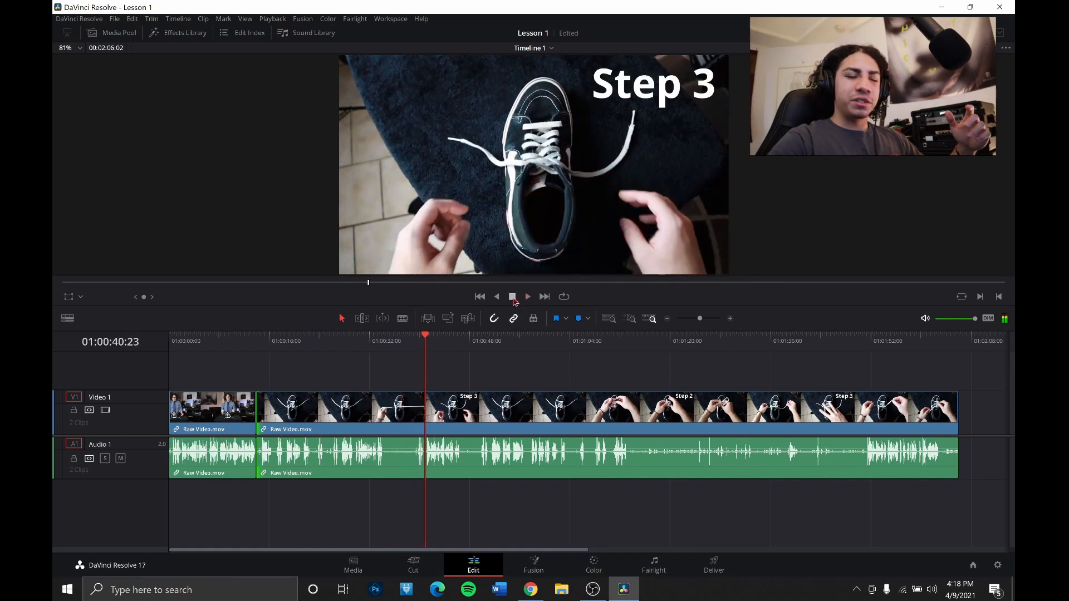
# - Split the video and audio at 01:00:37:06 and 01:00:38:24, around the "Crop this out" section before Step 3
pyautogui.click(393, 342)
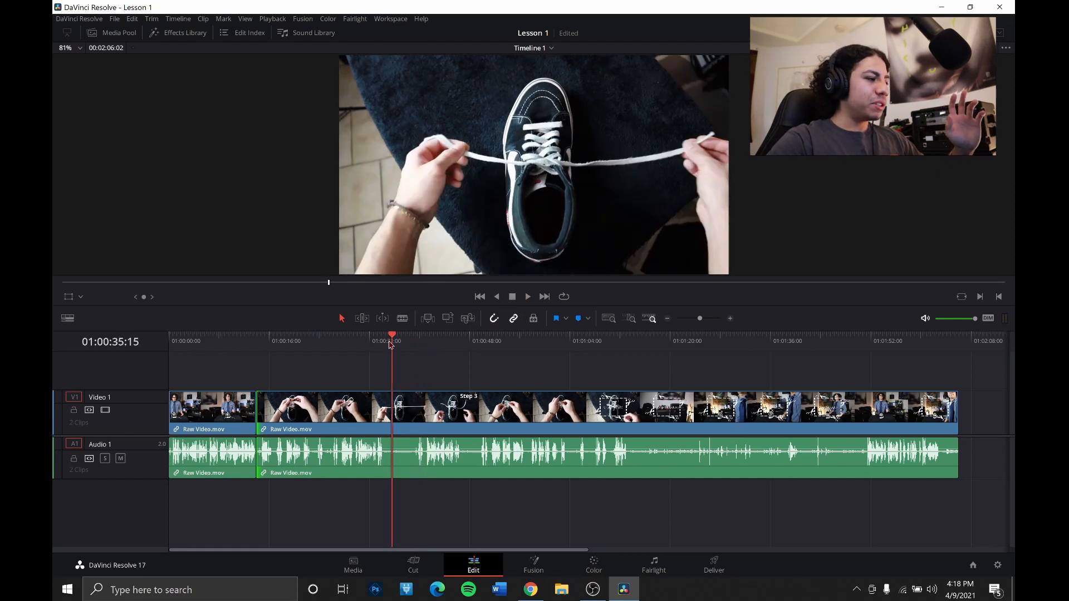
pyautogui.moveTo(391, 346); pyautogui.dragTo(388, 347)
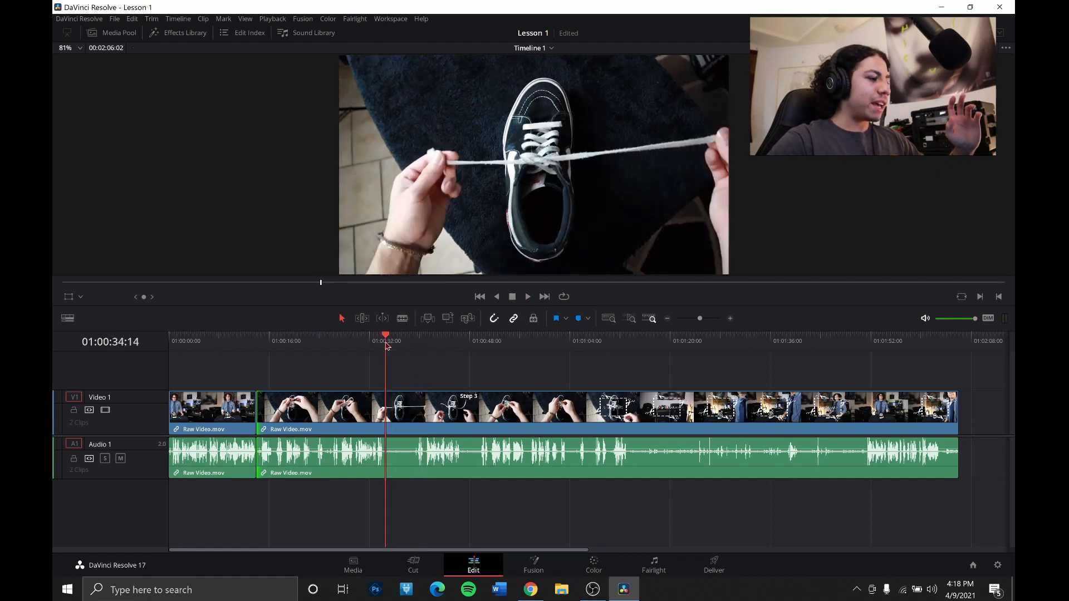
pyautogui.click(730, 318)
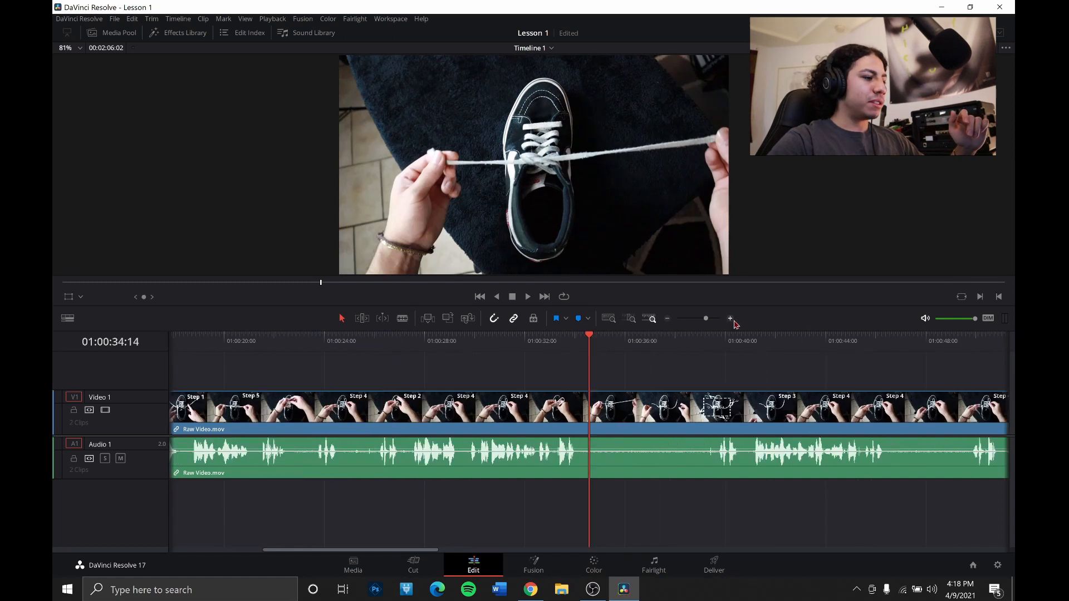
pyautogui.click(593, 346)
pyautogui.moveTo(596, 349); pyautogui.dragTo(657, 338)
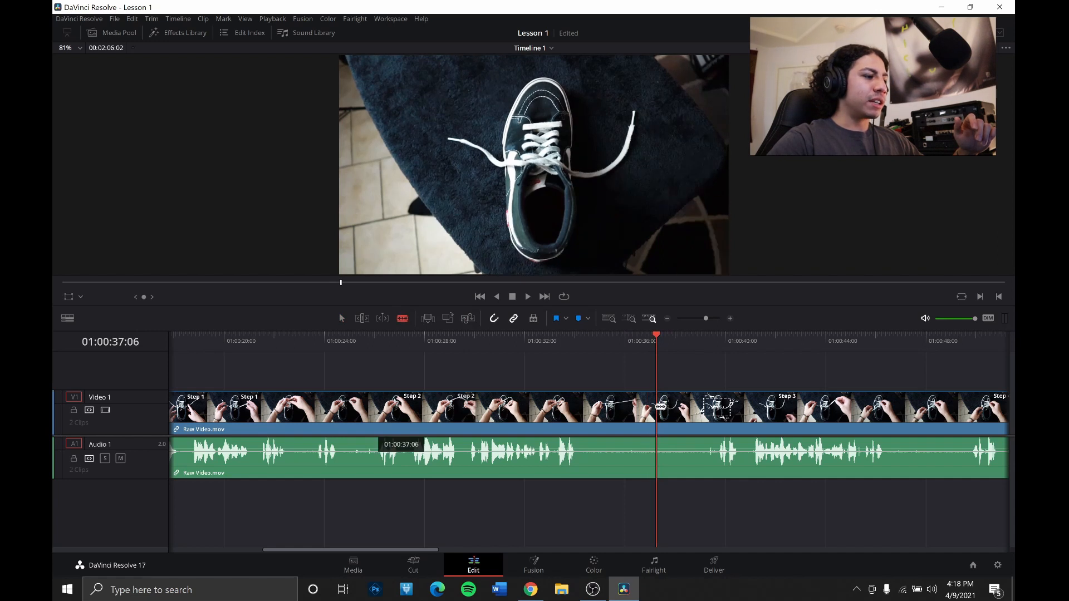
pyautogui.click(659, 407)
pyautogui.press('a')
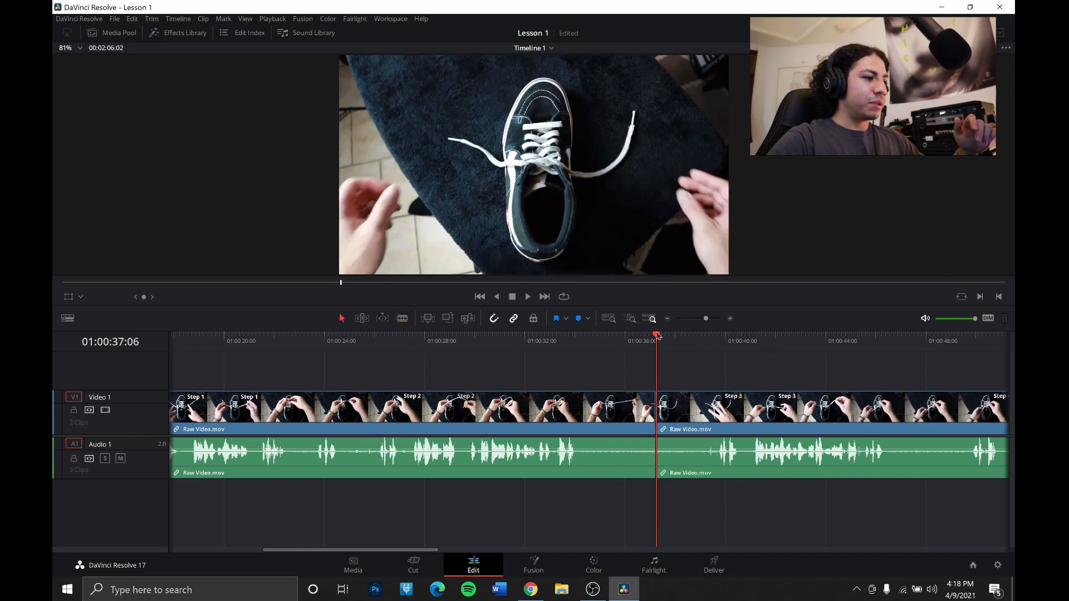
pyautogui.moveTo(662, 338); pyautogui.dragTo(701, 348)
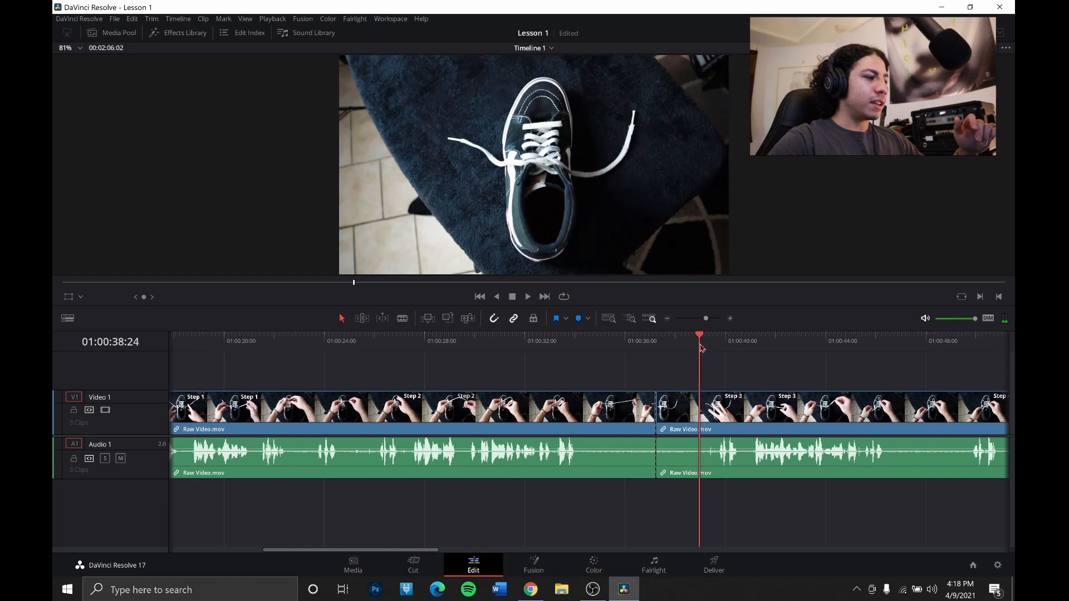
pyautogui.hotkey('ctrl', 'b')
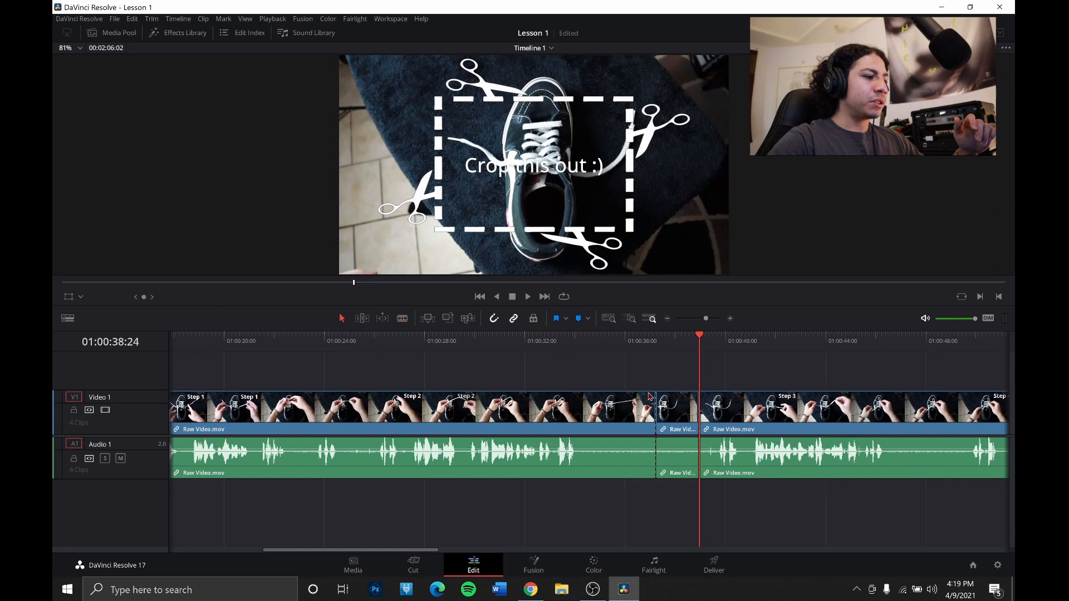
# - Delete the short segment between the two cuts before Step 3, and close the gap it leaves
pyautogui.moveTo(681, 461); pyautogui.dragTo(678, 460)
pyautogui.press('BackSpace')
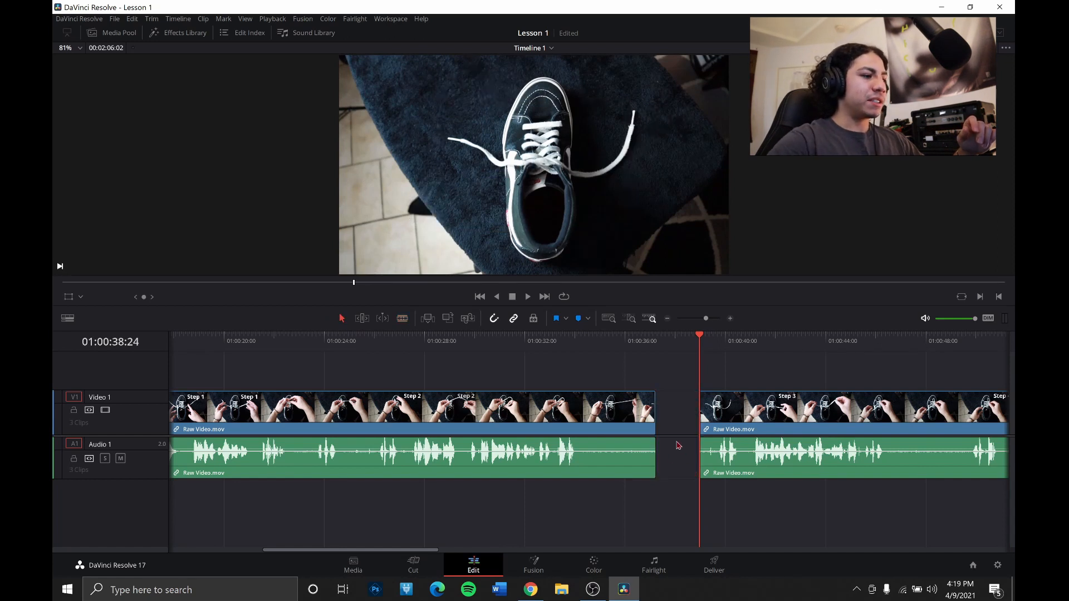
pyautogui.click(683, 418)
pyautogui.press('BackSpace')
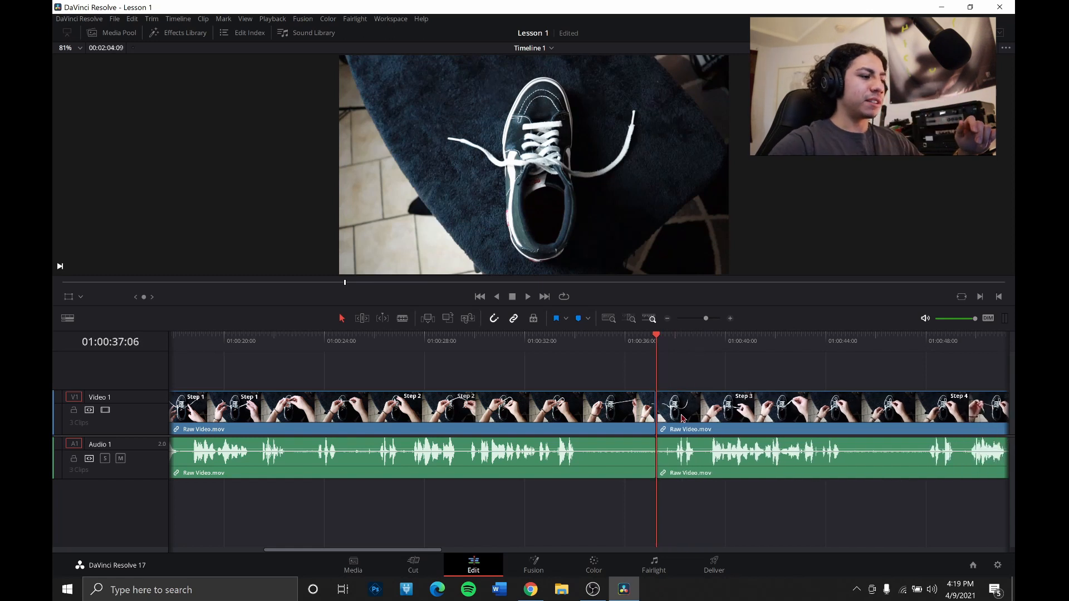
# - Play across the new join from 01:00:35:18 and on to the next "Crop this out" section, stopping at 01:01:15:17
pyautogui.click(619, 341)
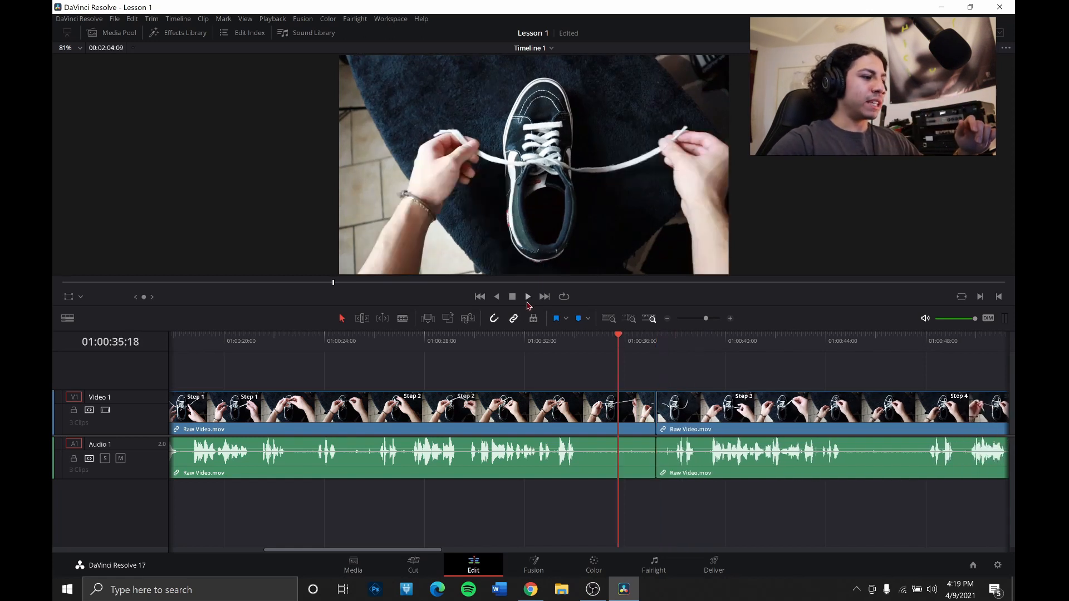
pyautogui.click(528, 298)
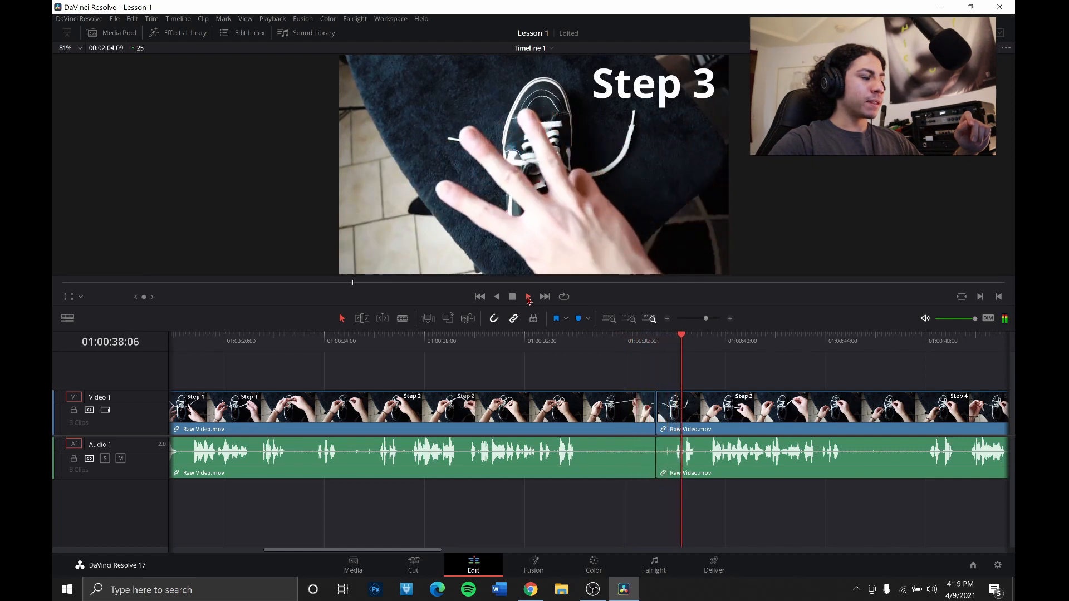
pyautogui.click(667, 319)
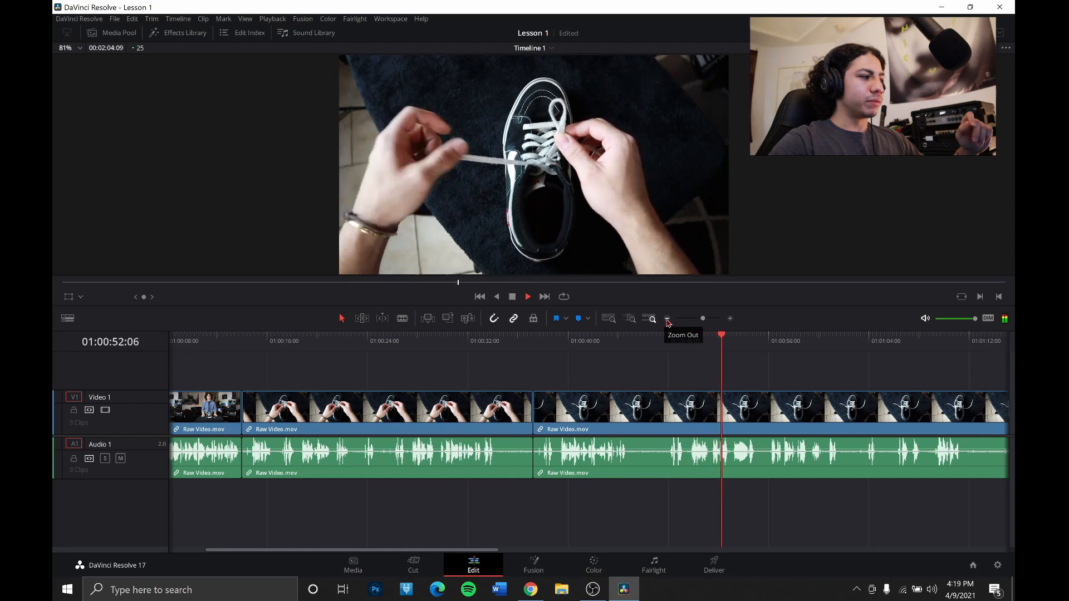
pyautogui.click(515, 301)
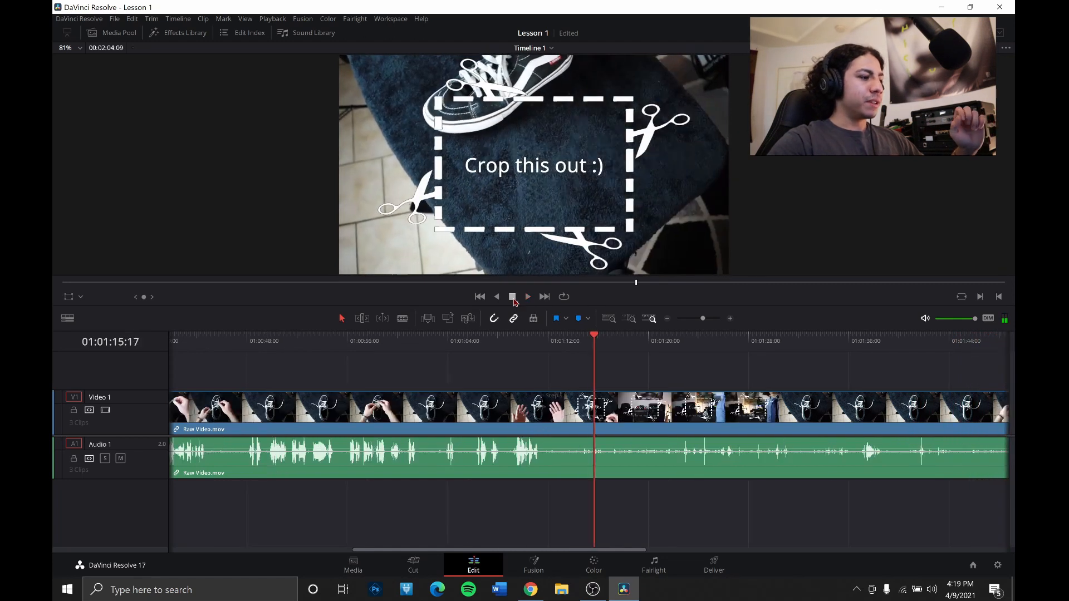
# - Split the last clip at 01:01:12:00, just before the "Crop this out" section that follows Step 5
pyautogui.click(540, 340)
pyautogui.moveTo(546, 341); pyautogui.dragTo(552, 341)
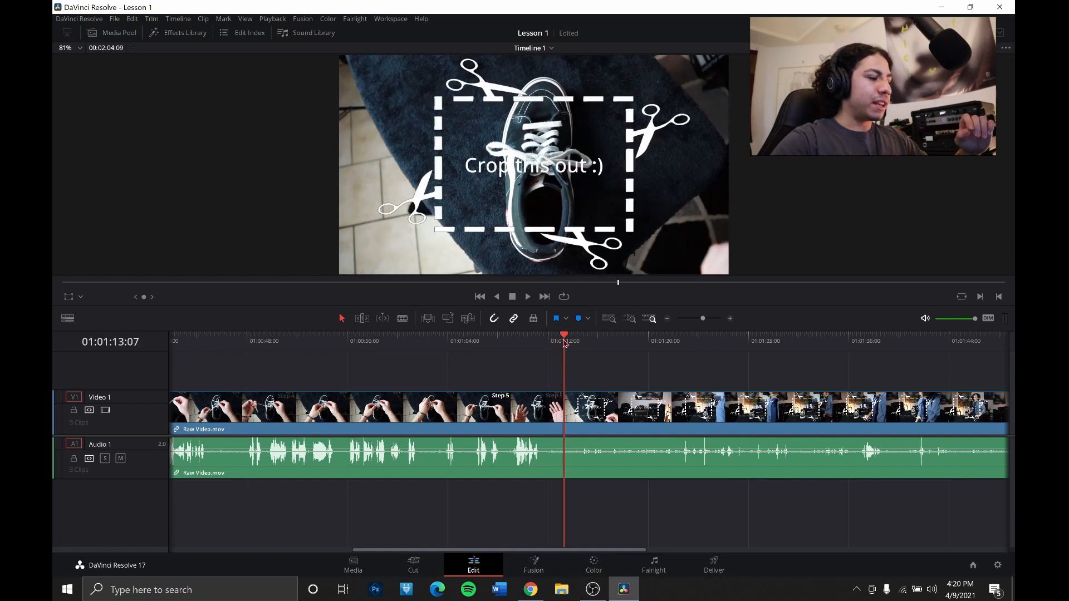
pyautogui.click(564, 338)
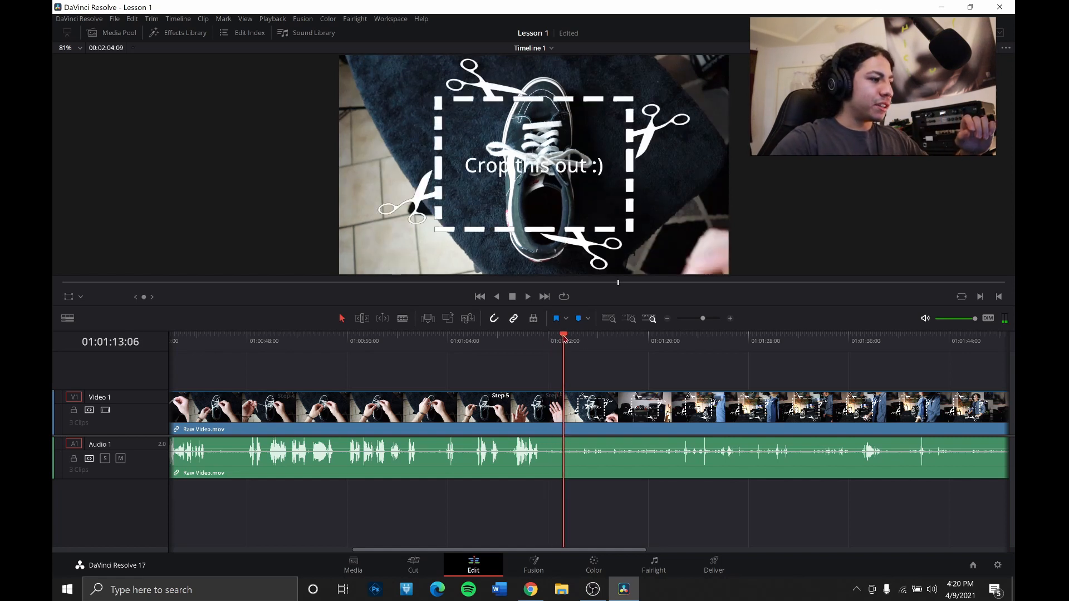
pyautogui.moveTo(564, 337)
pyautogui.mouseDown()
pyautogui.moveTo(529, 337)
pyautogui.moveTo(549, 339)
pyautogui.mouseUp()
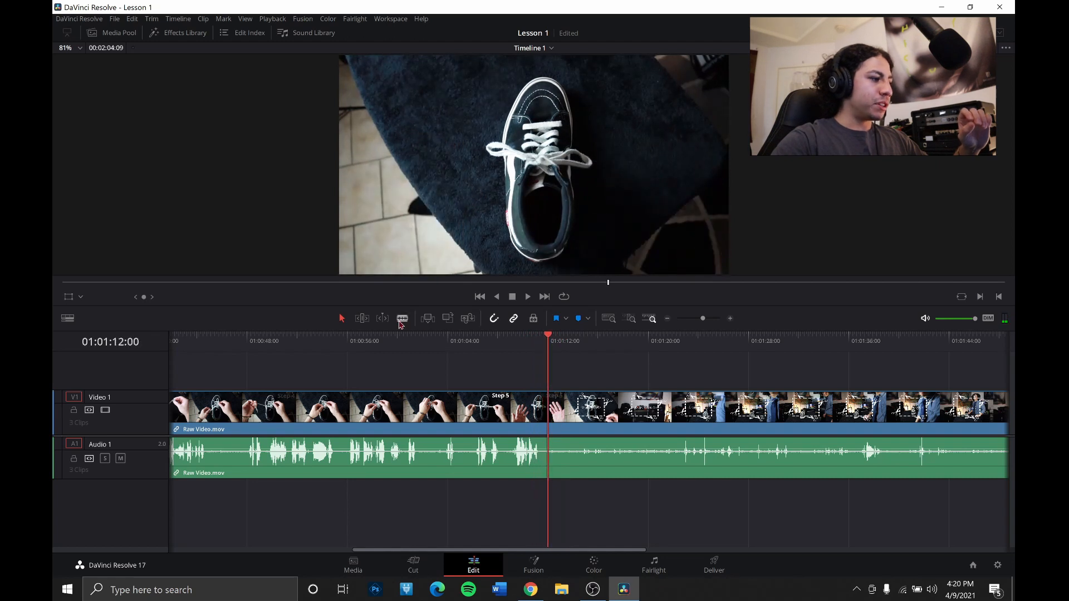
pyautogui.click(541, 415)
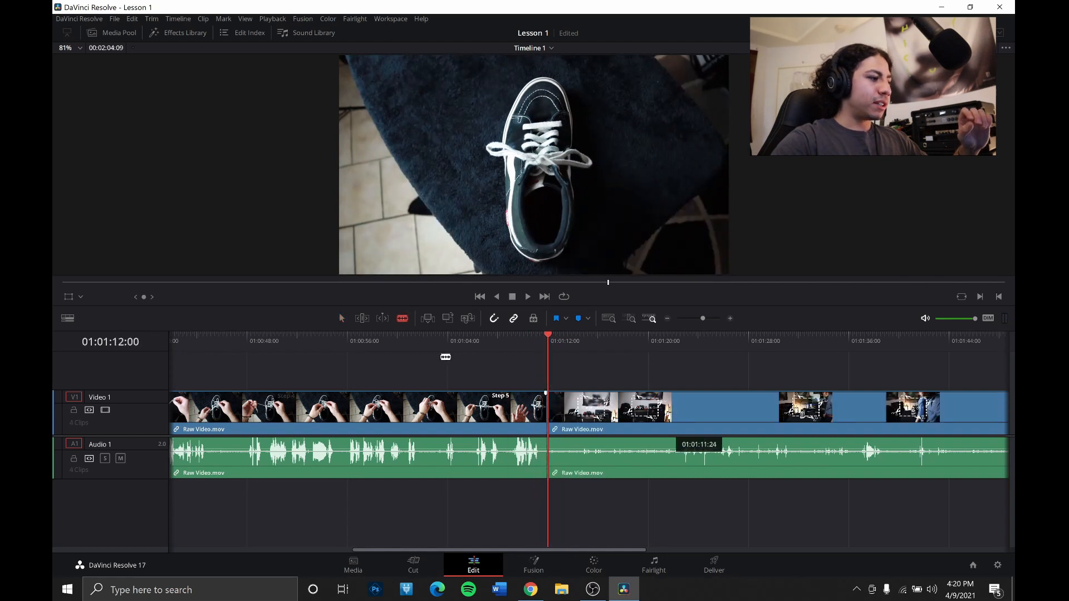
pyautogui.click(343, 319)
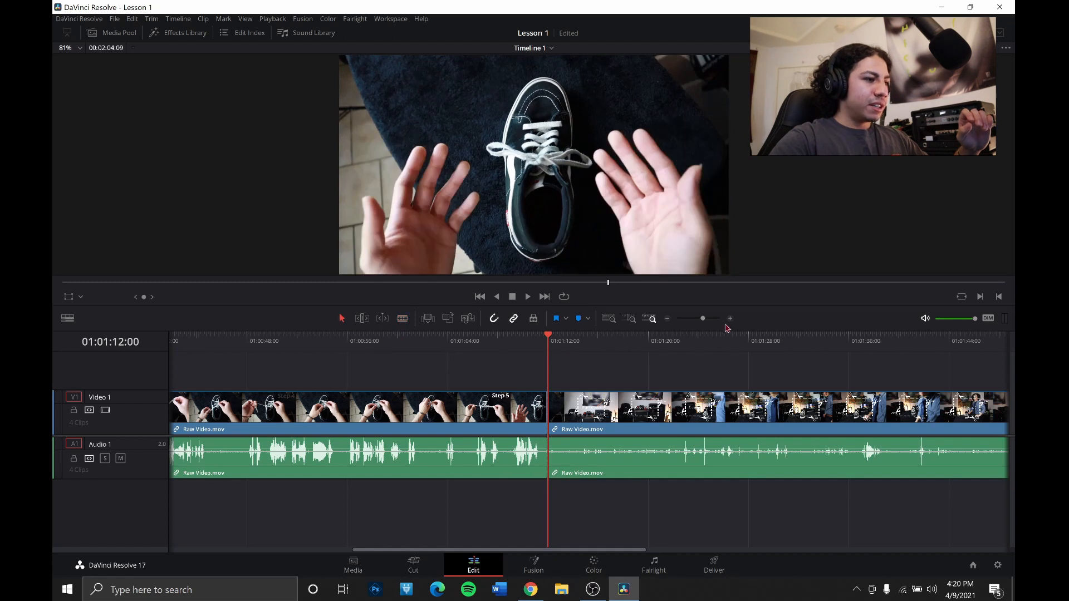
# - Play the unwanted section from 01:01:23:05 to find its end, and split the last clip at 01:01:48:04
pyautogui.click(669, 319)
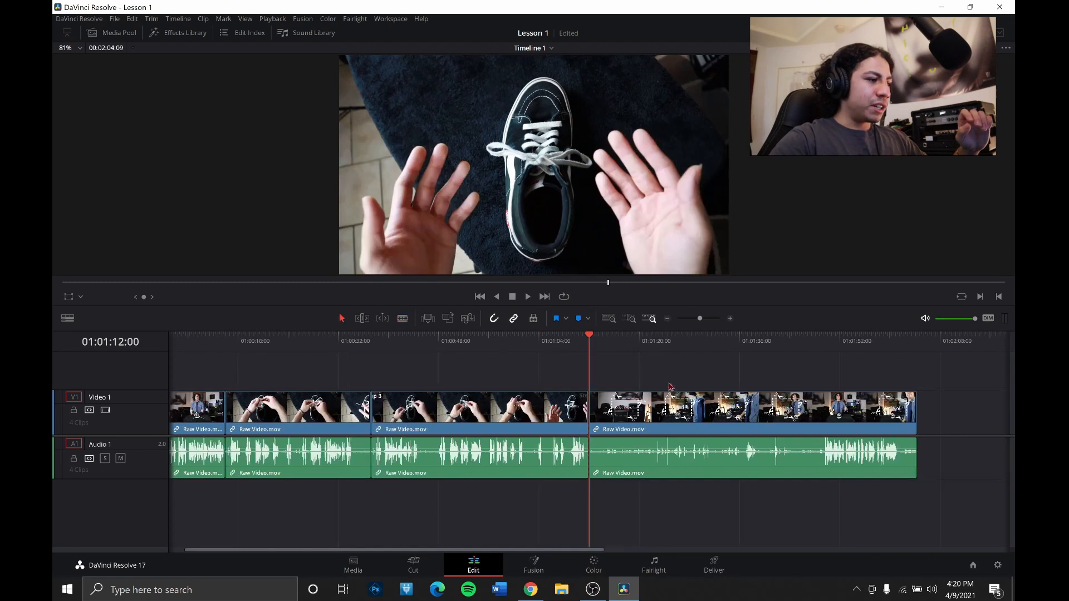
pyautogui.click(660, 349)
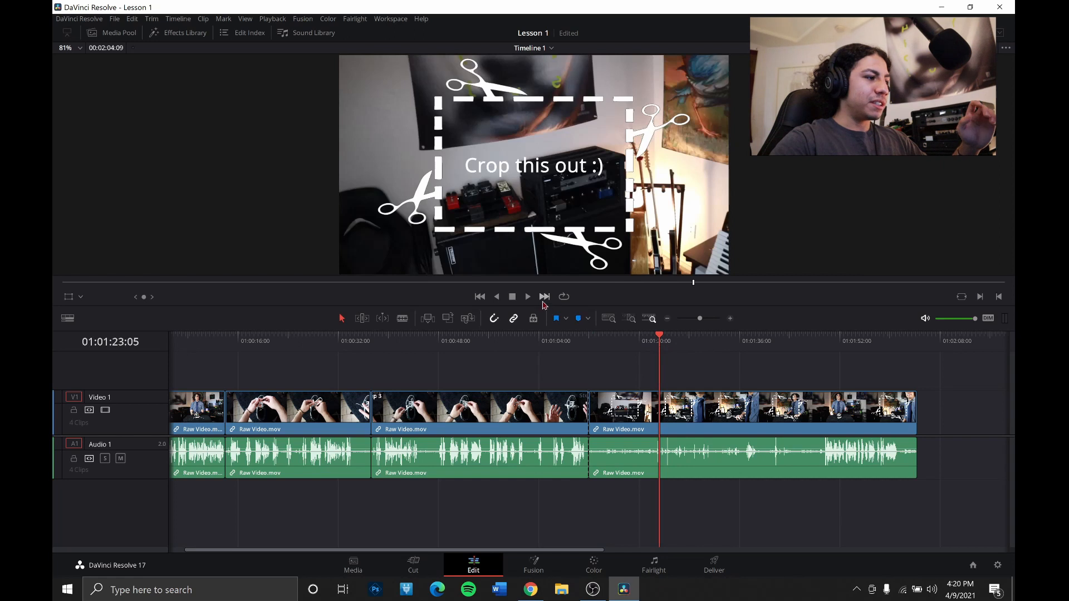
pyautogui.click(529, 298)
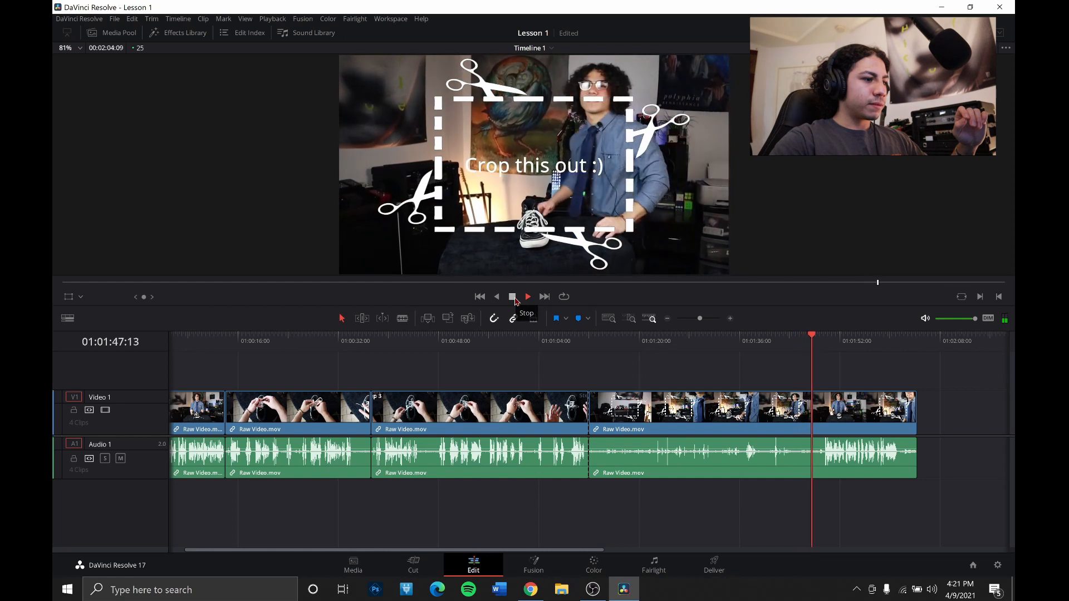
pyautogui.click(513, 297)
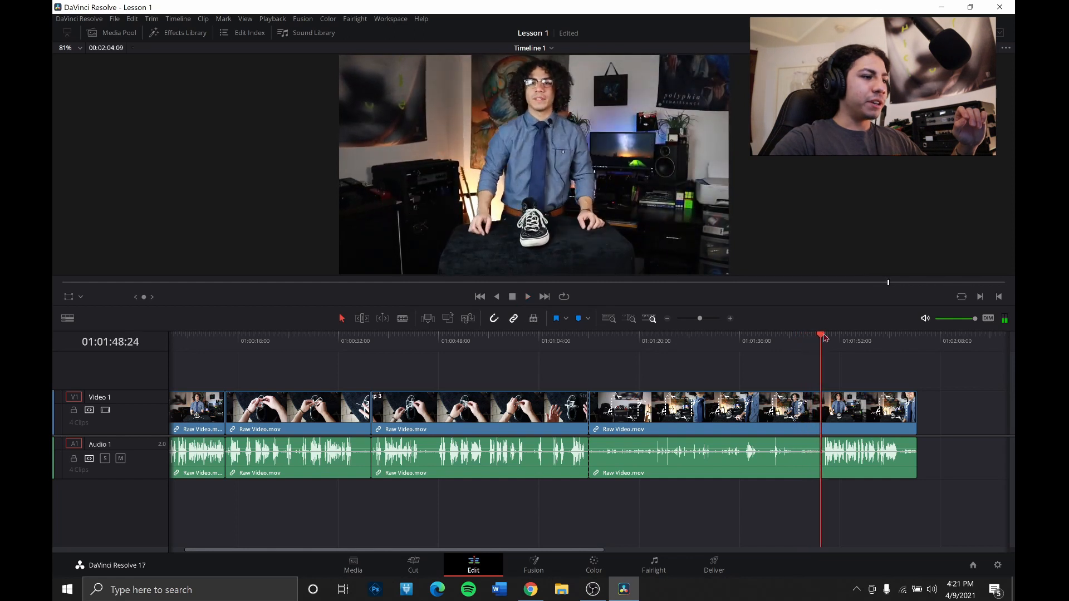
pyautogui.moveTo(822, 340); pyautogui.dragTo(817, 340)
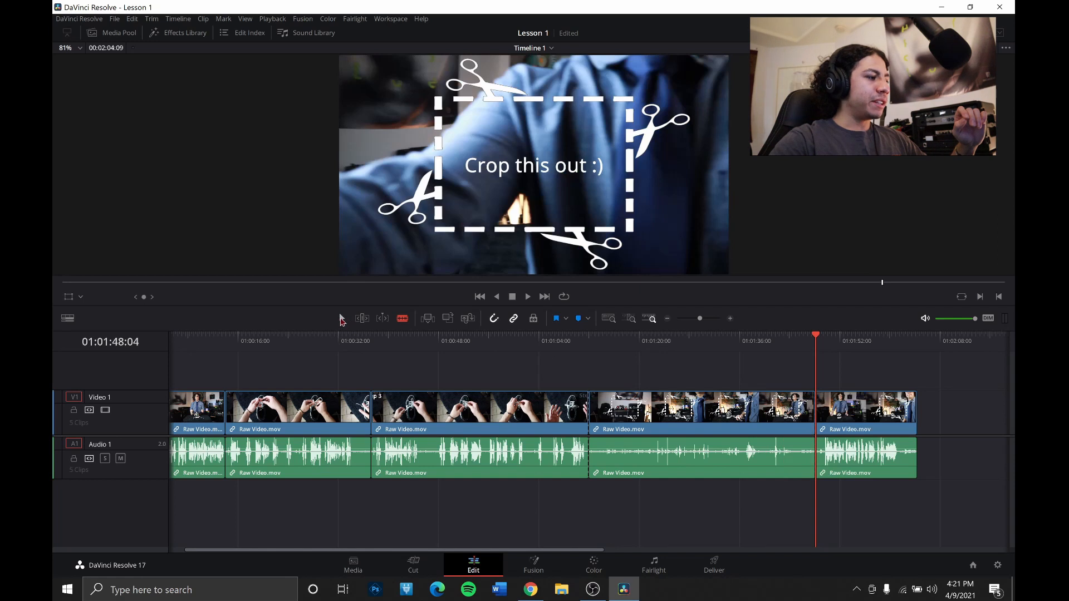
# - Delete the long segment between 01:01:12:00 and 01:01:48:04, and close the gap before the final clip
pyautogui.click(681, 421)
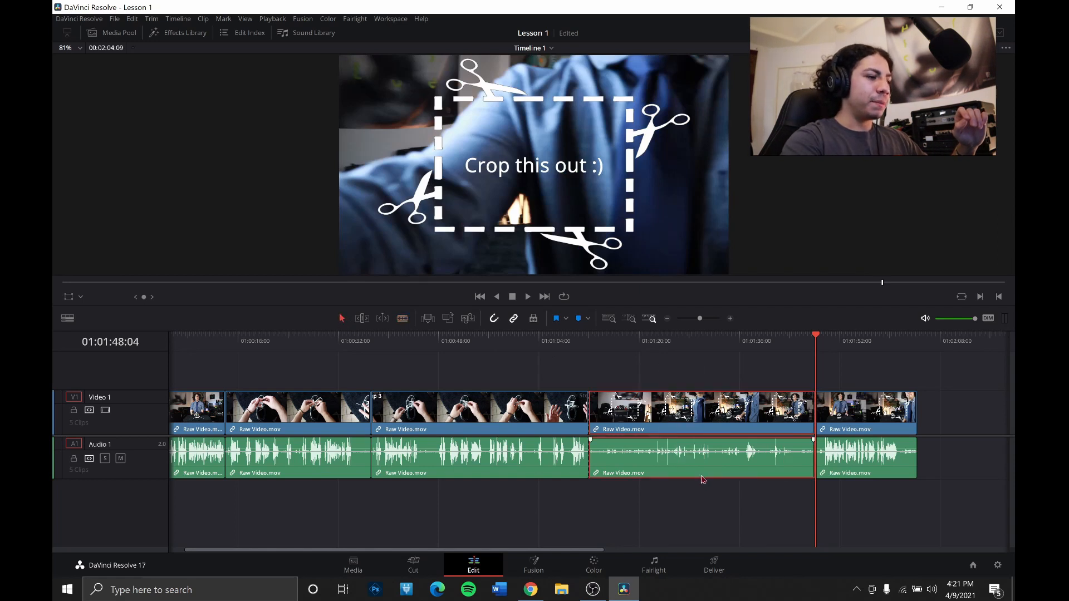
pyautogui.press('BackSpace')
pyautogui.click(707, 422)
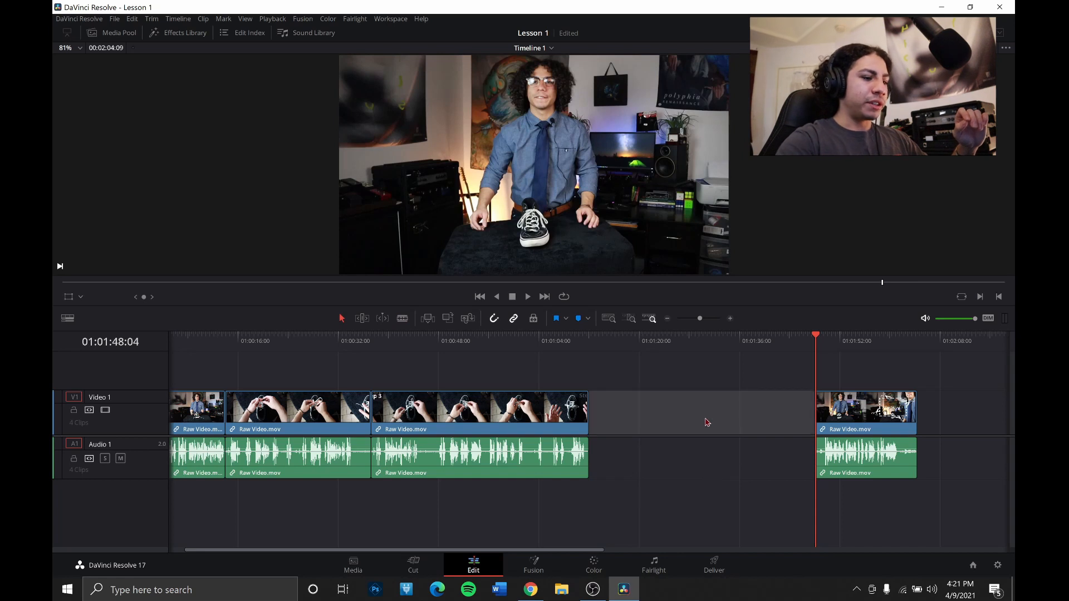
pyautogui.press('BackSpace')
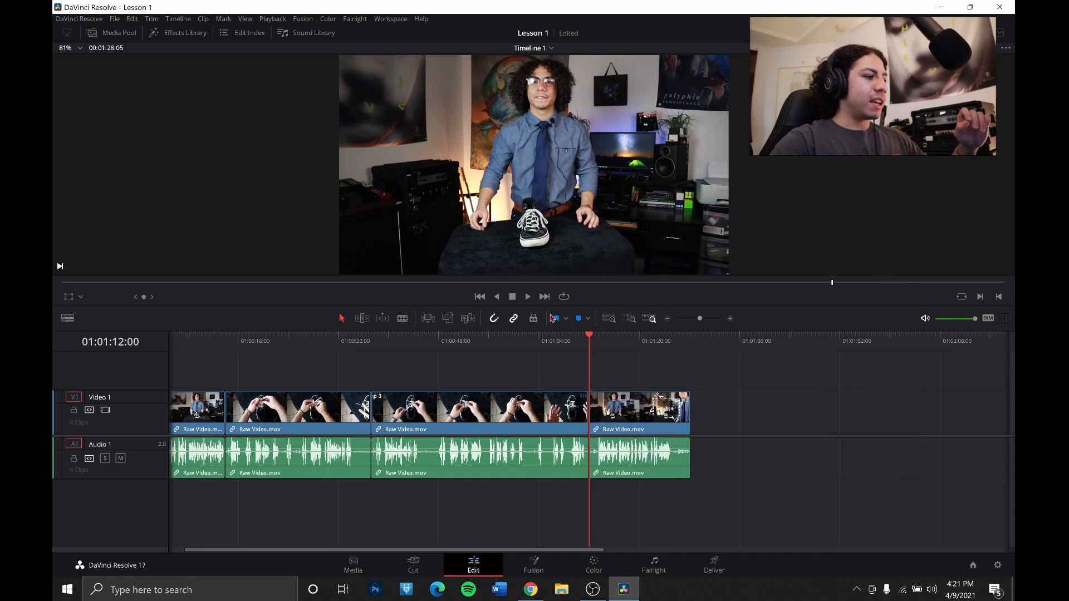
# - Play across the last join from 01:01:09:11 to the timeline's end, checking the final clip for another "Crop this out" section
pyautogui.click(574, 344)
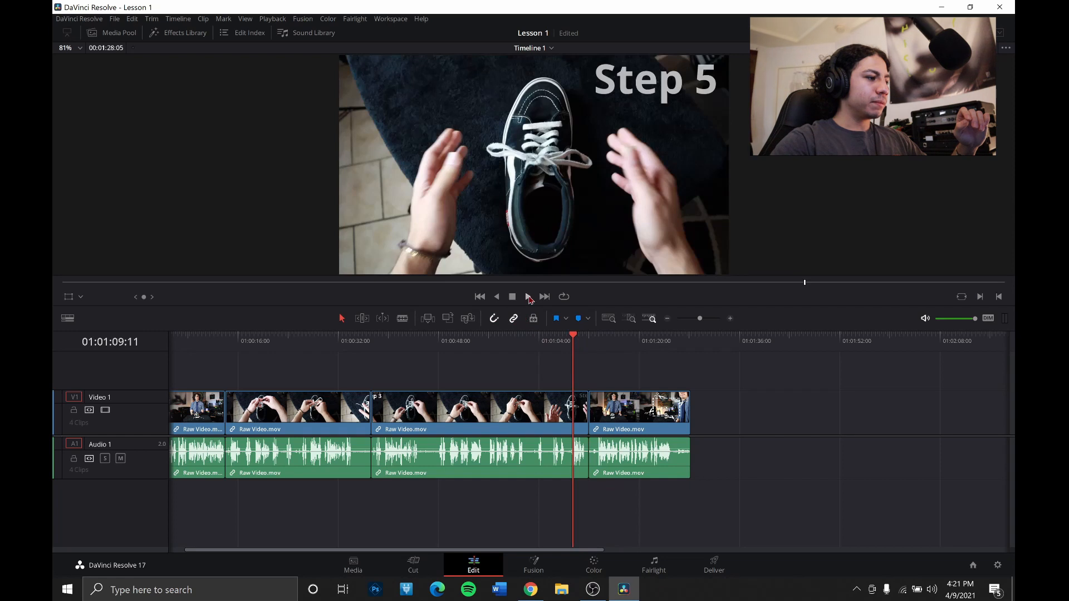
pyautogui.click(529, 297)
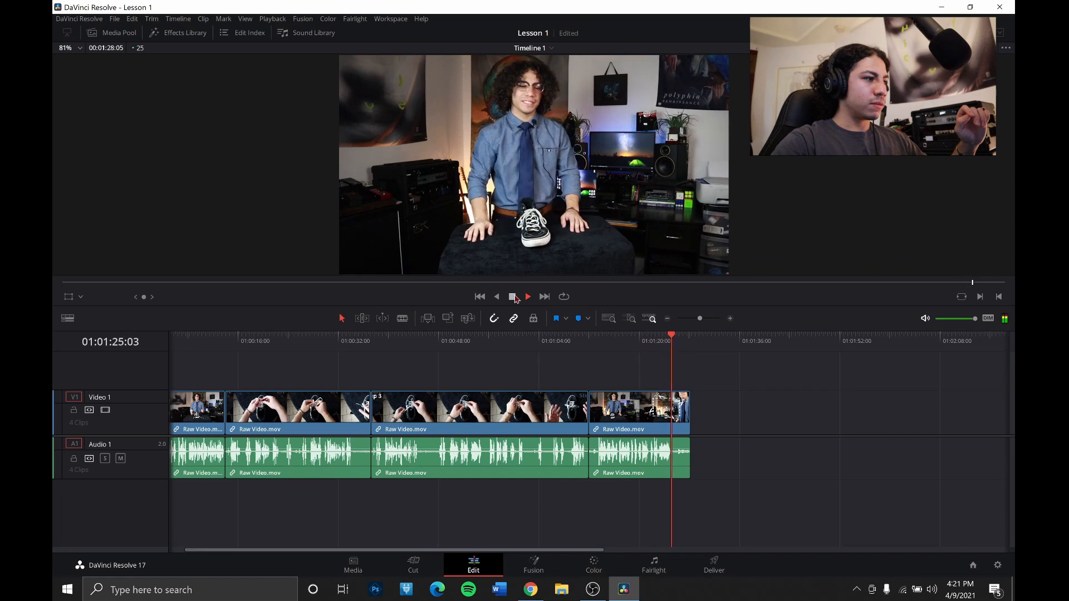
pyautogui.click(513, 297)
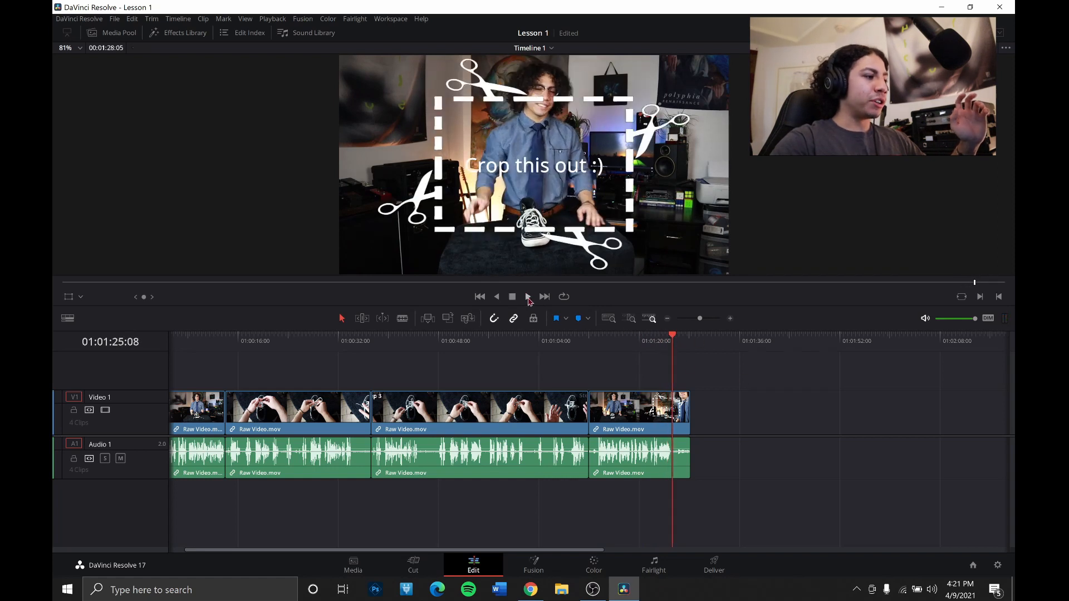
pyautogui.click(528, 297)
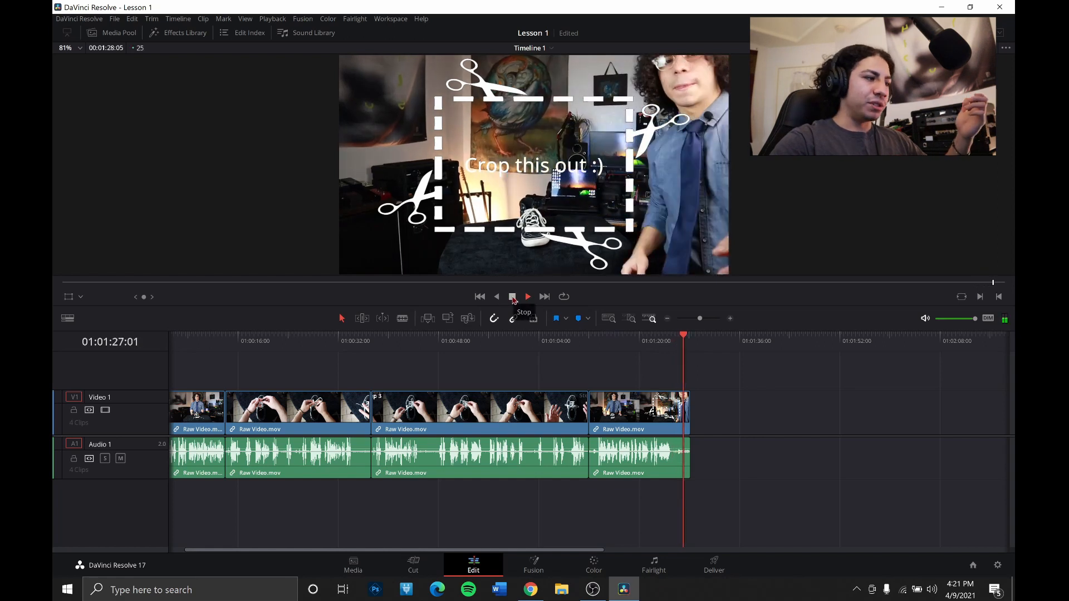
pyautogui.click(513, 298)
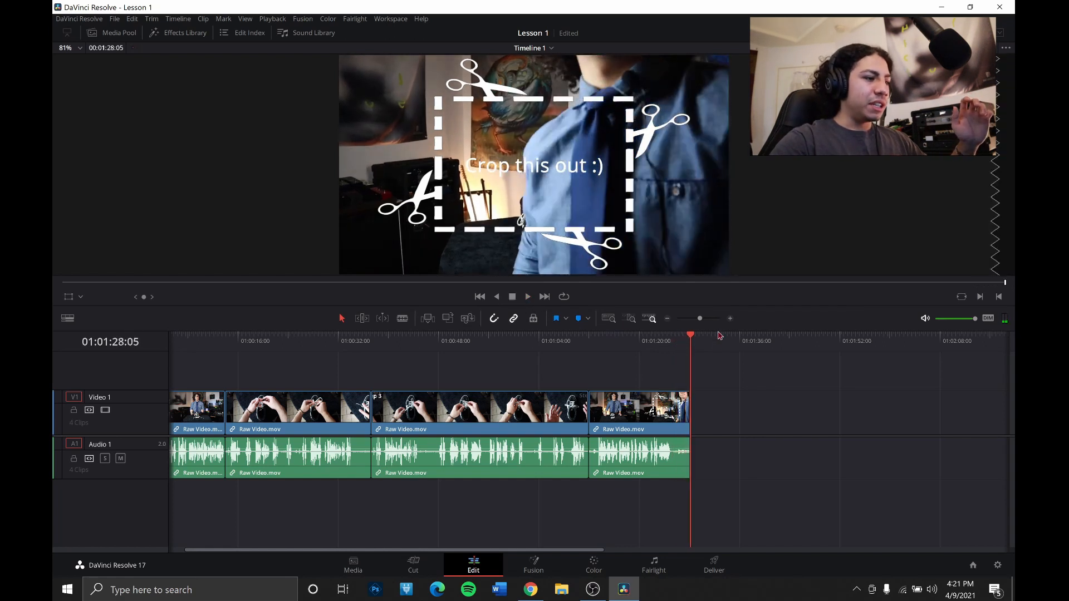
# - Split the final clip at 01:01:25:05, just before its "Crop this out" section, and delete the short piece after the cut
pyautogui.moveTo(686, 412)
pyautogui.mouseDown()
pyautogui.moveTo(670, 412)
pyautogui.moveTo(689, 412)
pyautogui.mouseUp()
pyautogui.moveTo(683, 342); pyautogui.dragTo(673, 344)
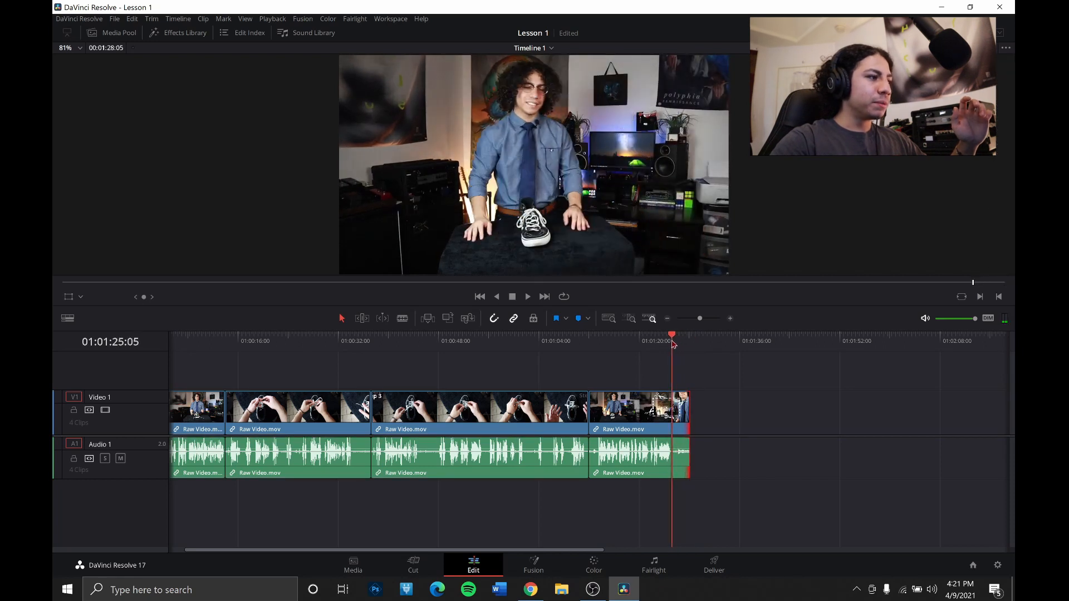
pyautogui.click(672, 396)
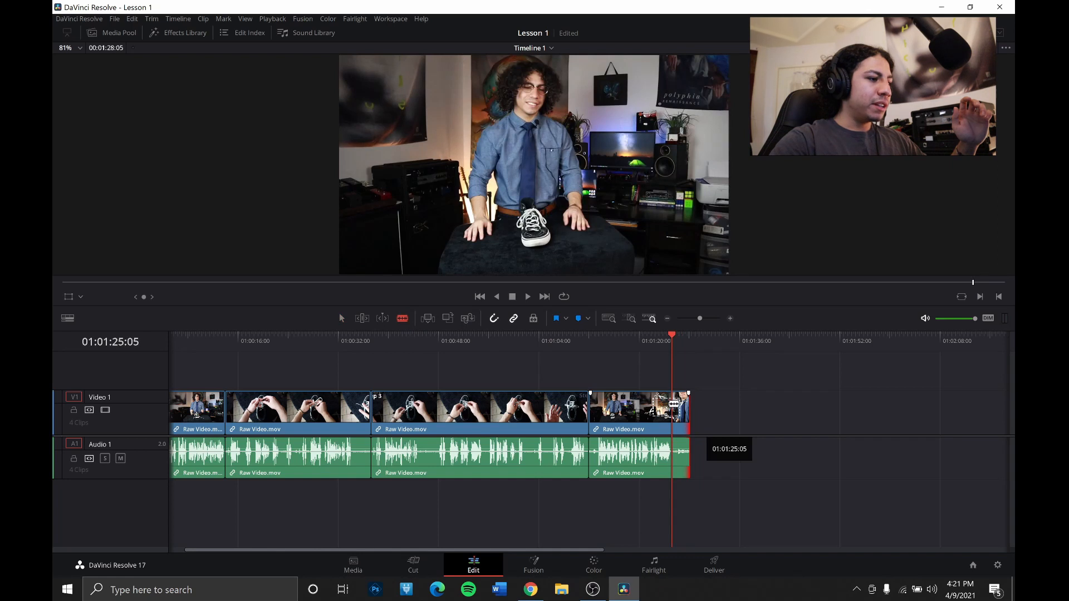
pyautogui.press('a')
pyautogui.click(681, 458)
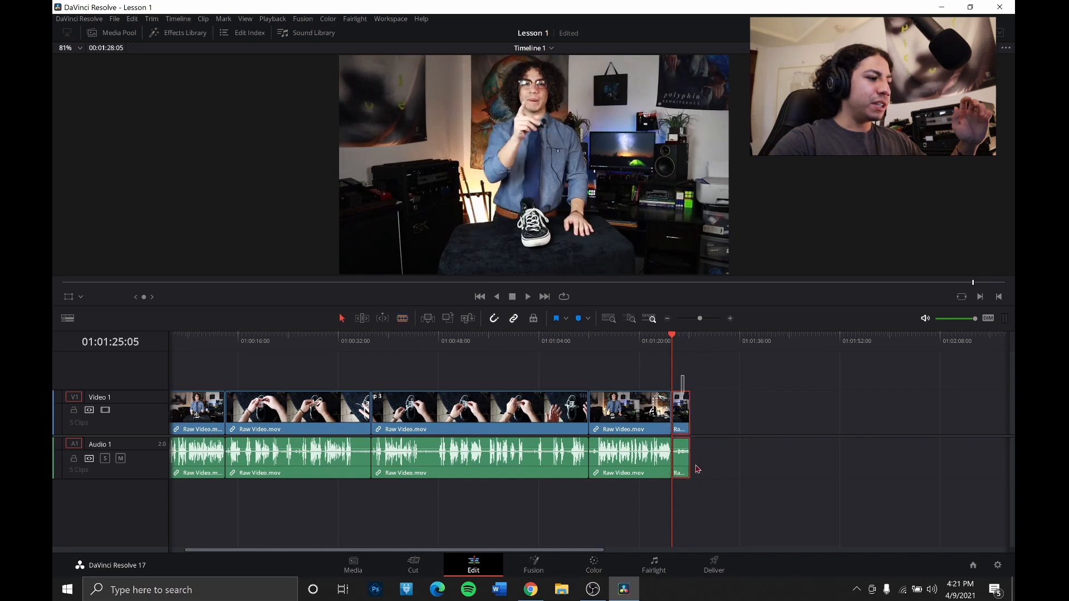
pyautogui.press('Delete')
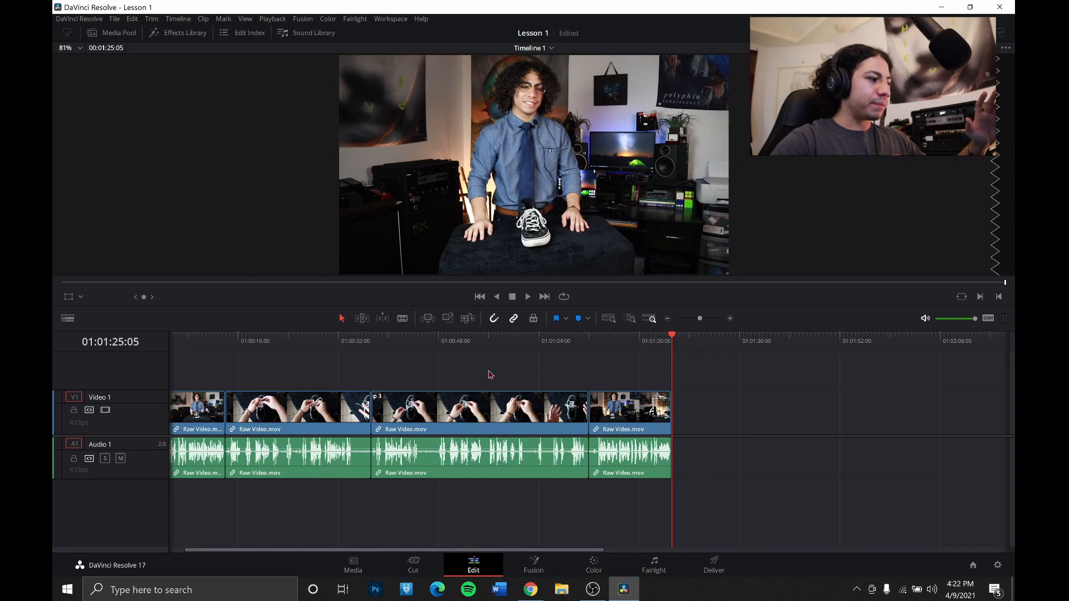
# - Review the edited timeline from the start, playing across each join to check that the cut sections are gone
pyautogui.moveTo(468, 341); pyautogui.dragTo(172, 340)
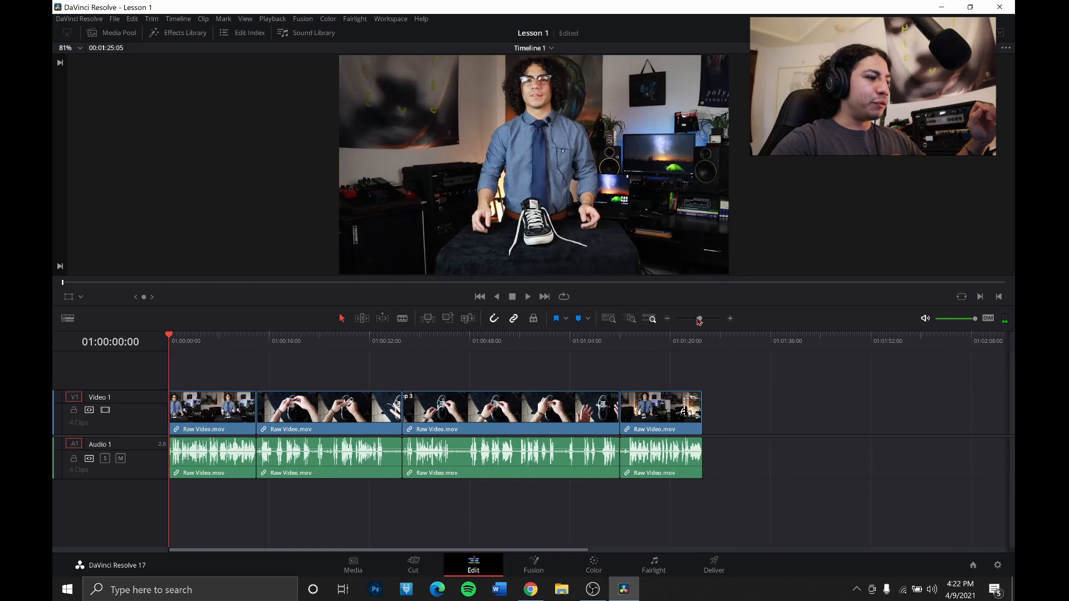
pyautogui.click(669, 319)
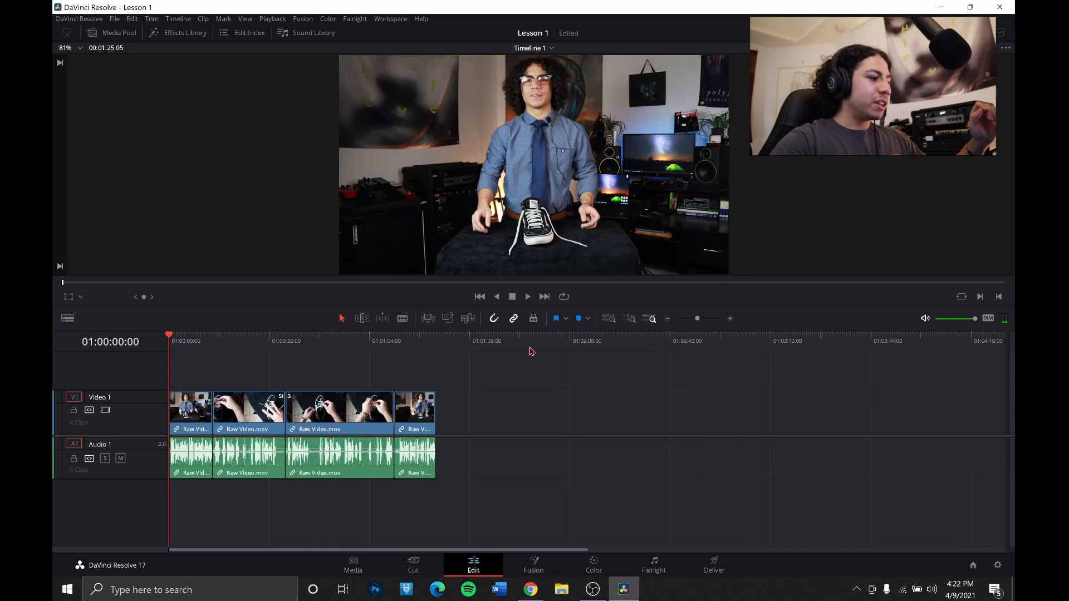
pyautogui.click(730, 320)
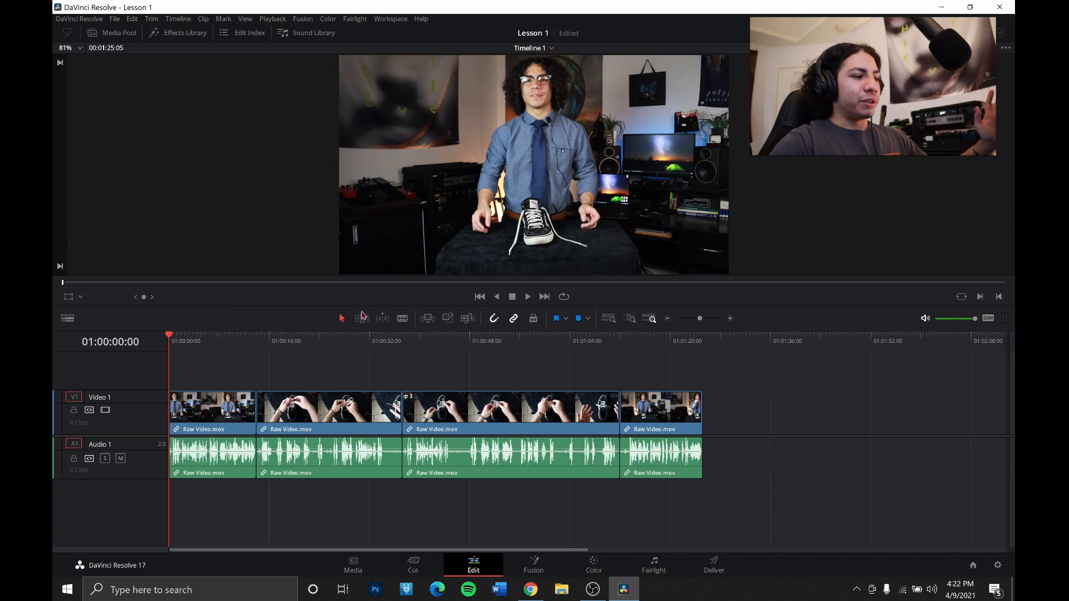
pyautogui.click(527, 297)
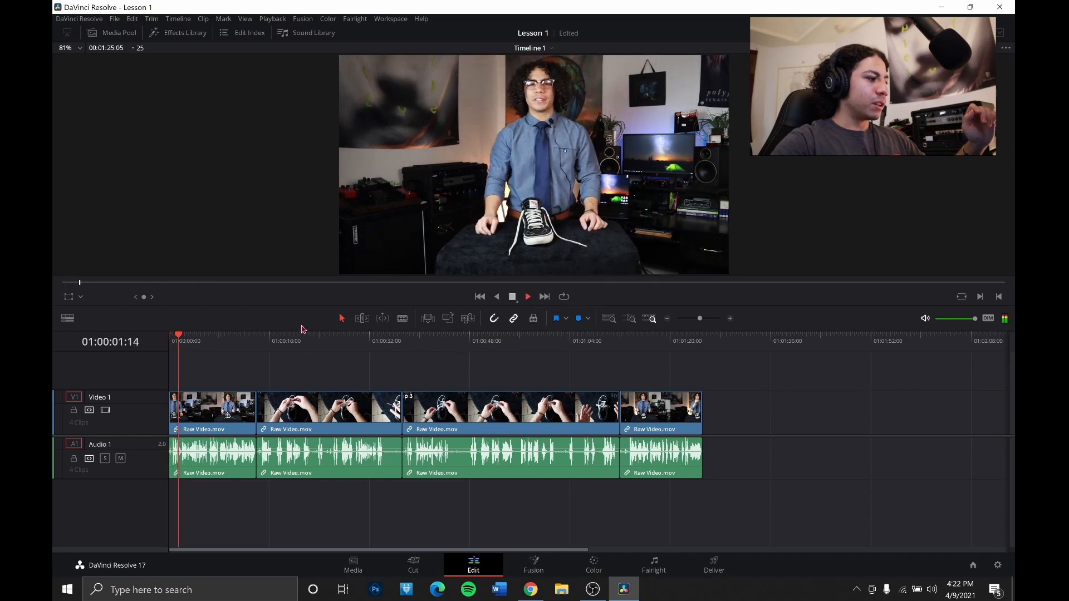
pyautogui.click(512, 299)
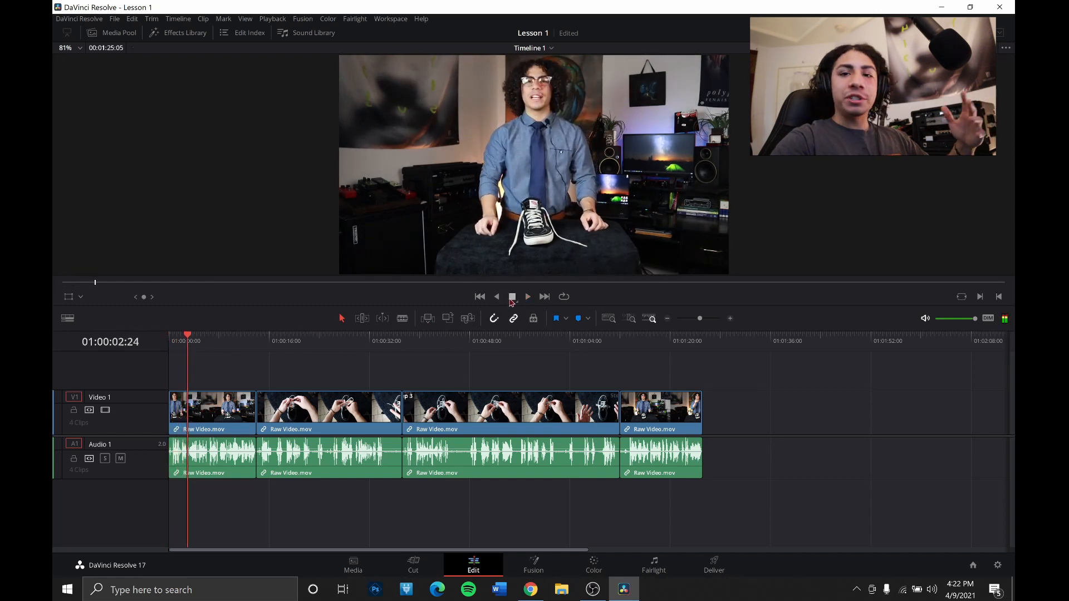
pyautogui.click(242, 340)
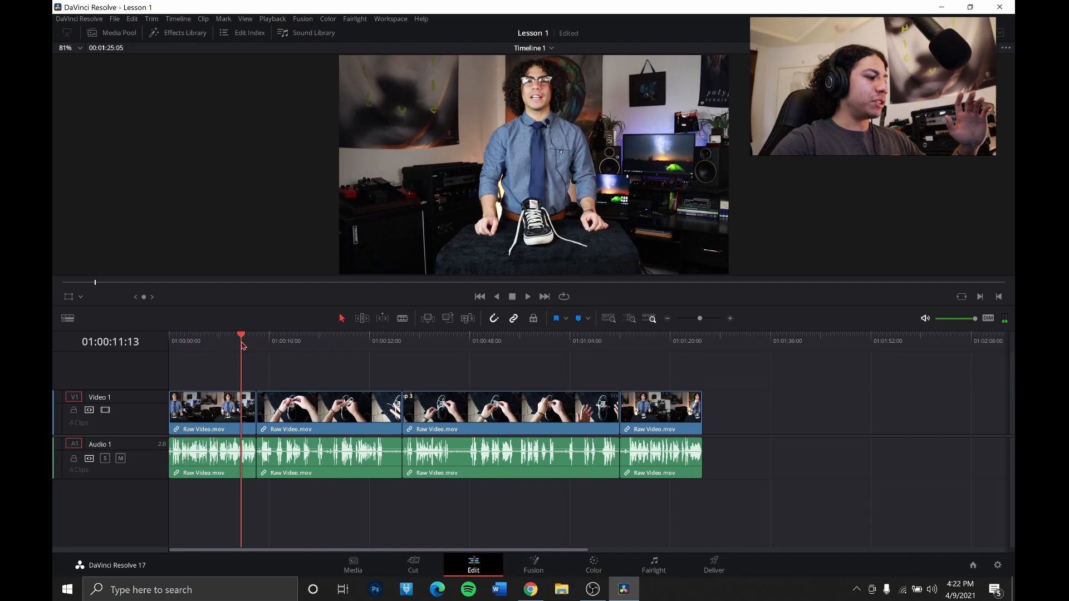
pyautogui.click(527, 297)
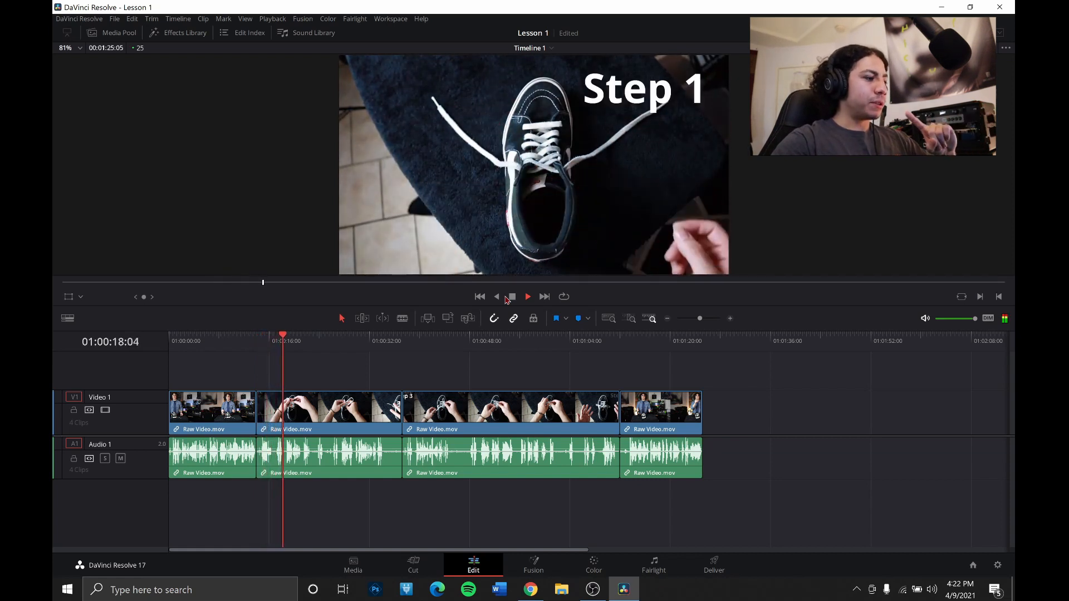
pyautogui.click(385, 344)
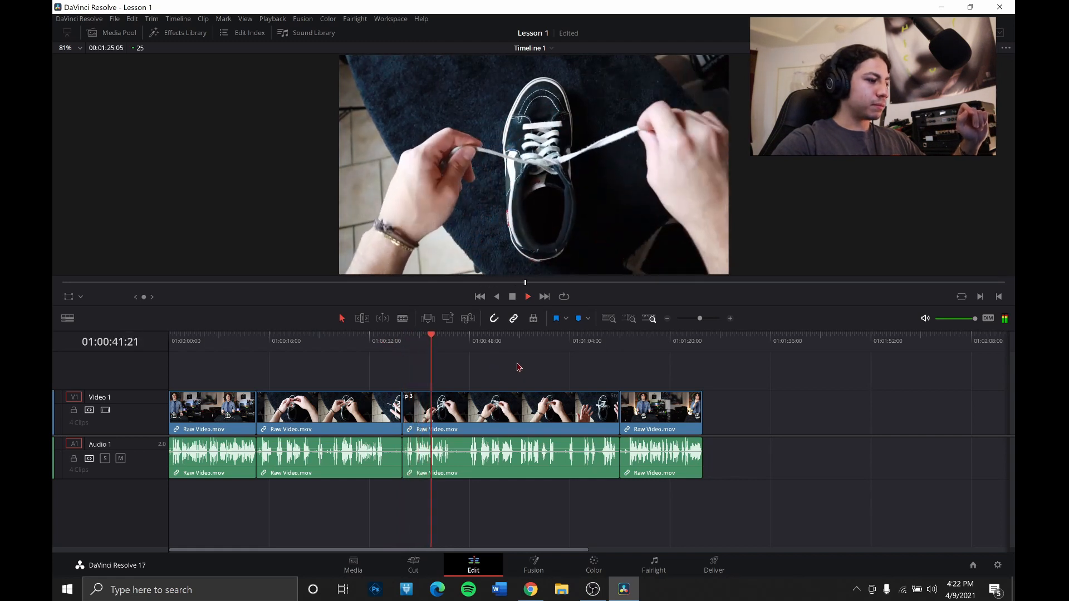
pyautogui.click(608, 341)
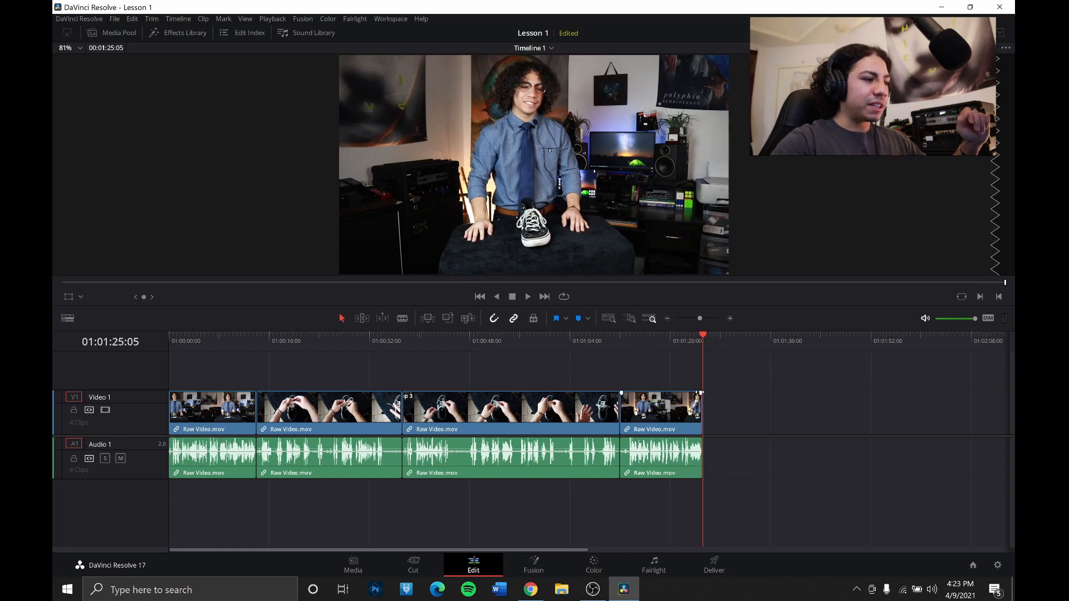
# - Add short fade-outs to the end of the final clip's video and audio, and play the ending from 01:01:22:12
pyautogui.moveTo(700, 393); pyautogui.dragTo(695, 394)
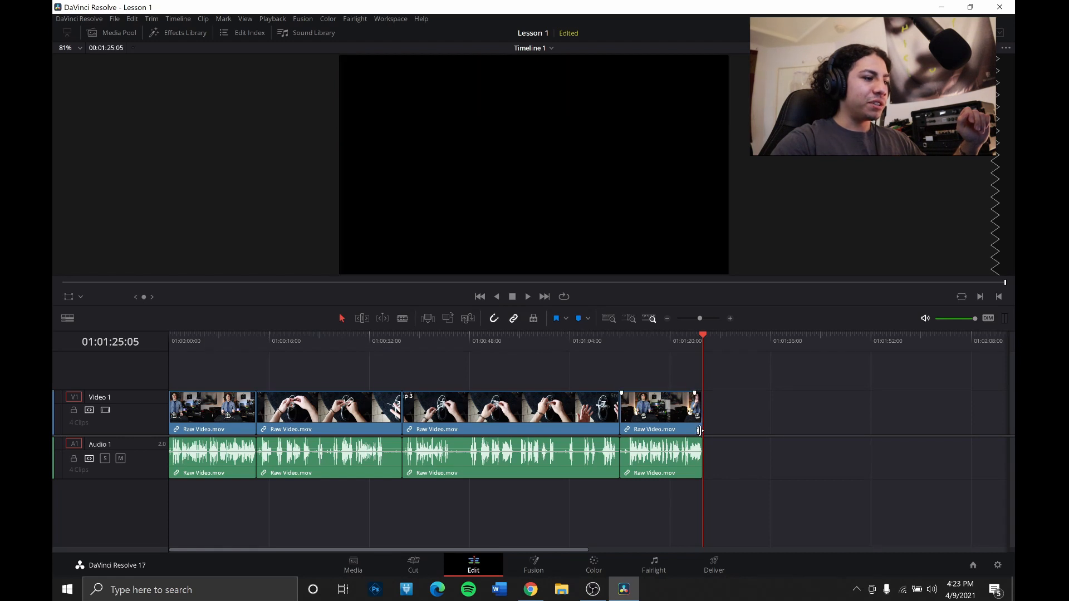
pyautogui.moveTo(700, 440); pyautogui.dragTo(699, 440)
pyautogui.click(686, 349)
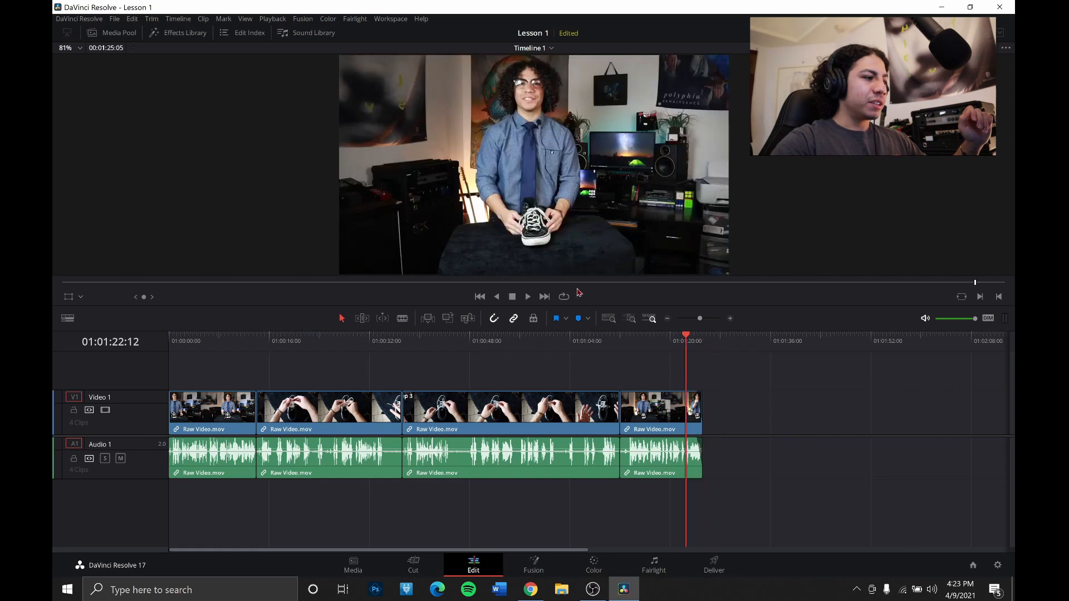
pyautogui.click(528, 298)
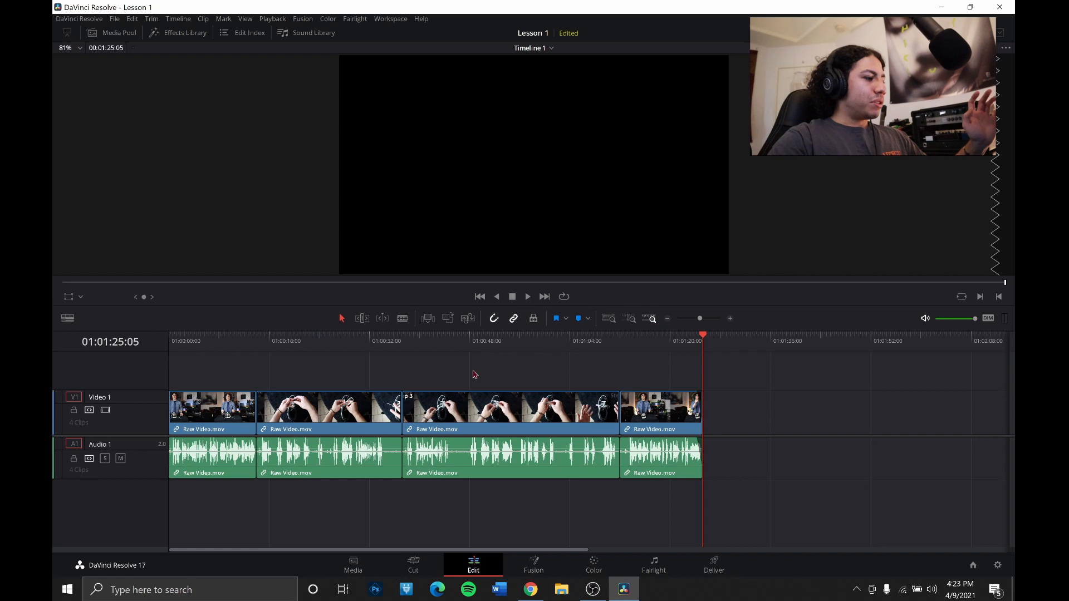
# - Return the playhead to 01:00:00:00 and choose the YouTube 1080p preset in the render settings
pyautogui.moveTo(317, 339); pyautogui.dragTo(231, 340)
pyautogui.moveTo(151, 340); pyautogui.dragTo(146, 340)
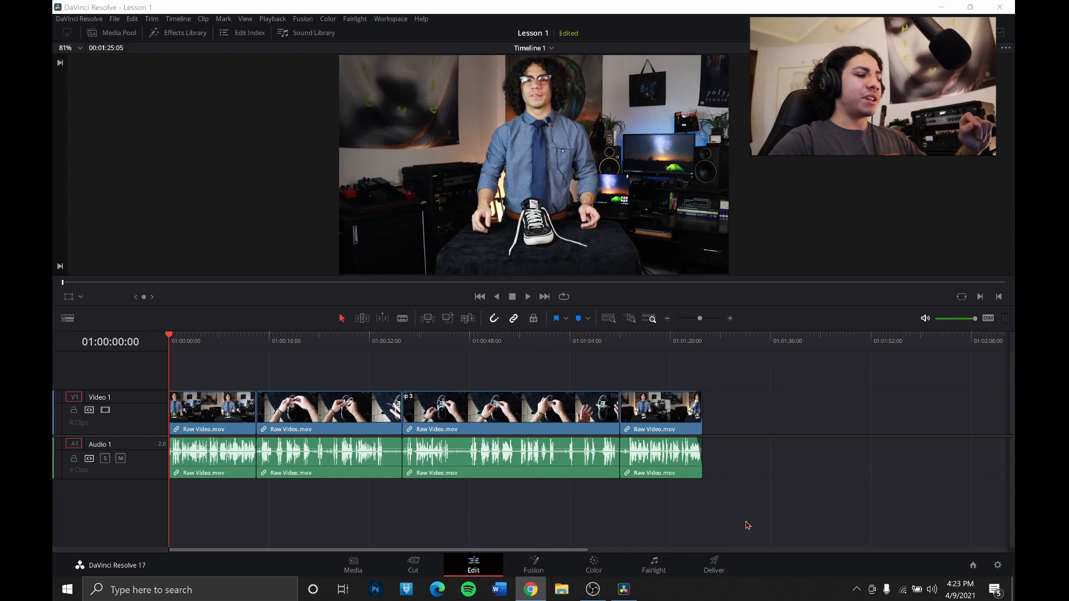
pyautogui.click(715, 570)
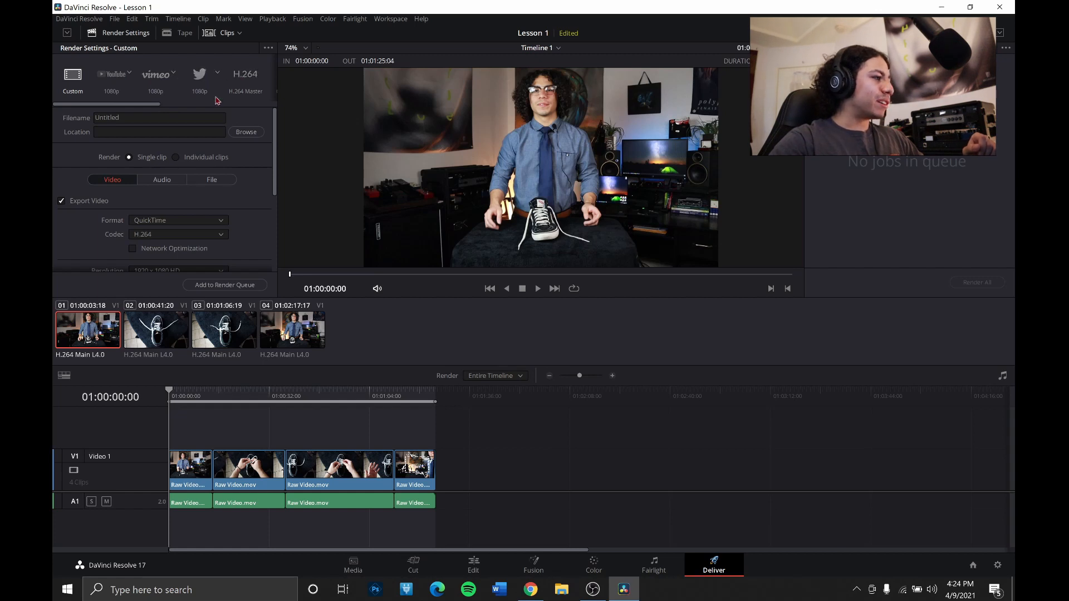
pyautogui.moveTo(131, 108)
pyautogui.mouseDown()
pyautogui.moveTo(255, 103)
pyautogui.moveTo(127, 105)
pyautogui.mouseUp()
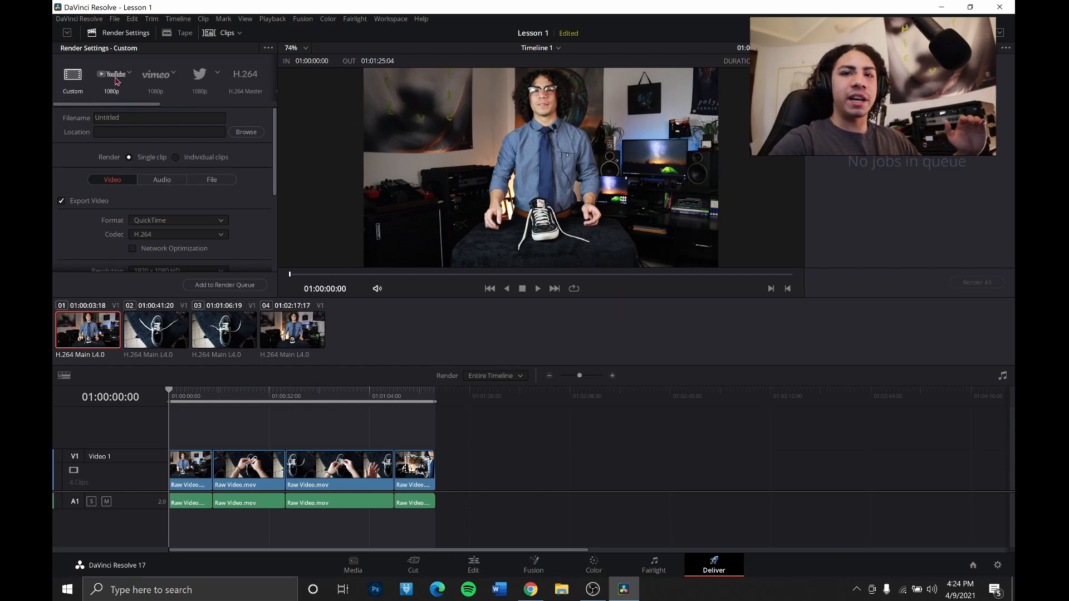
pyautogui.click(113, 76)
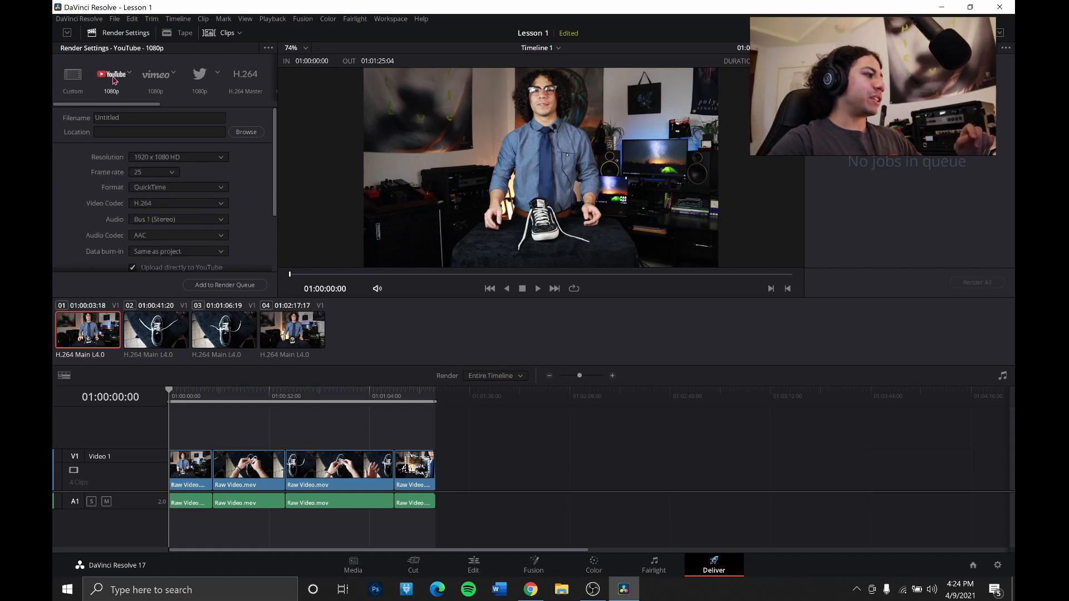
# - Name the export Lesson 1 and set its destination to the DaVinci Resolve folder in Videos
pyautogui.click(126, 116)
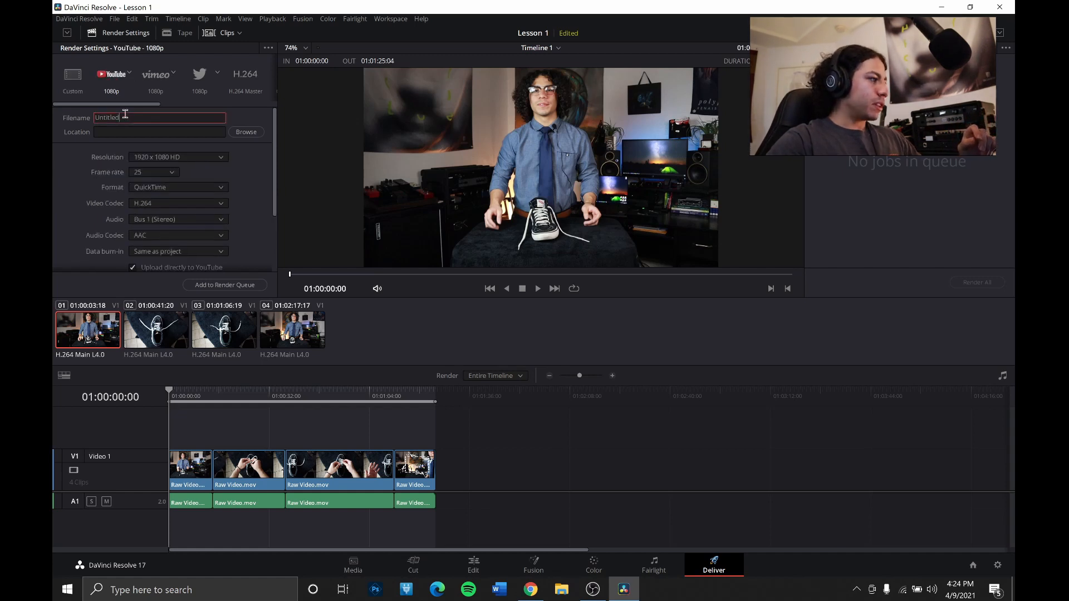
pyautogui.write('Lesson 1')
pyautogui.click(241, 132)
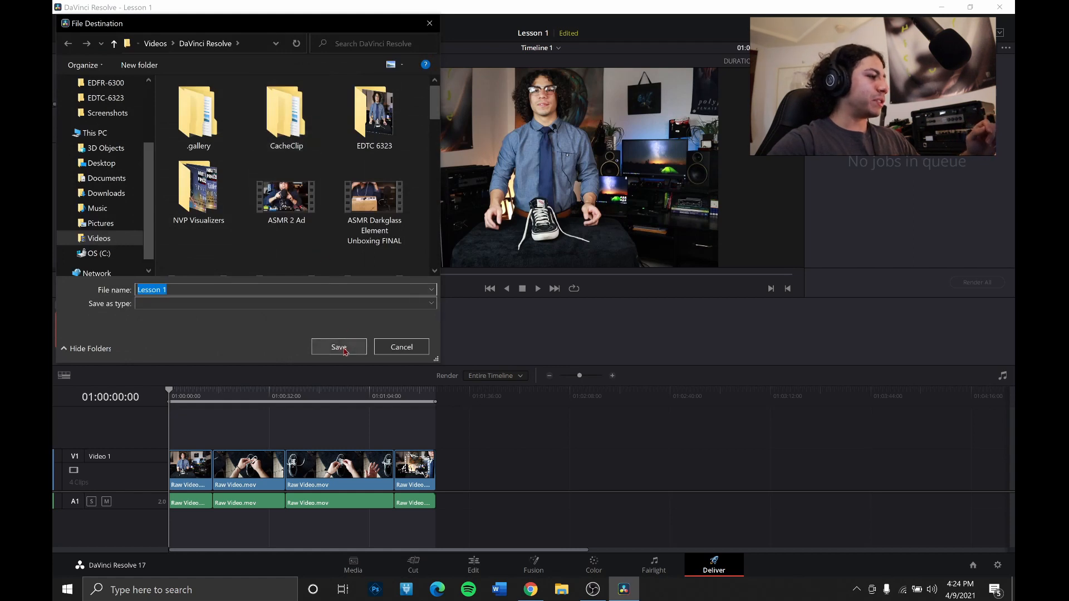
pyautogui.click(339, 347)
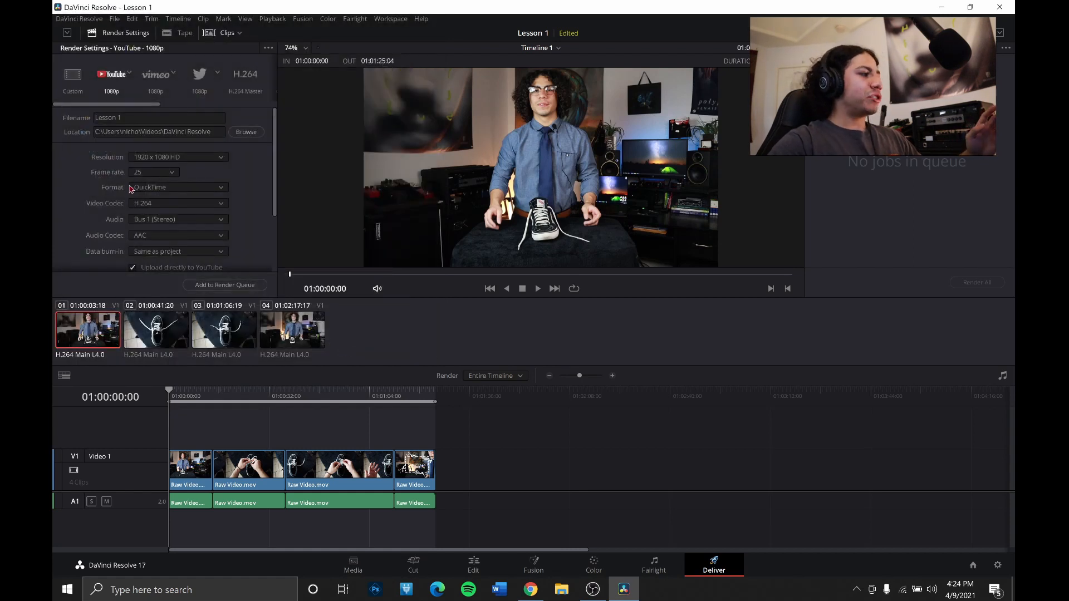
# - Keep AAC as the export's audio codec and turn off direct upload to YouTube
pyautogui.scroll(-1, 92, 185)
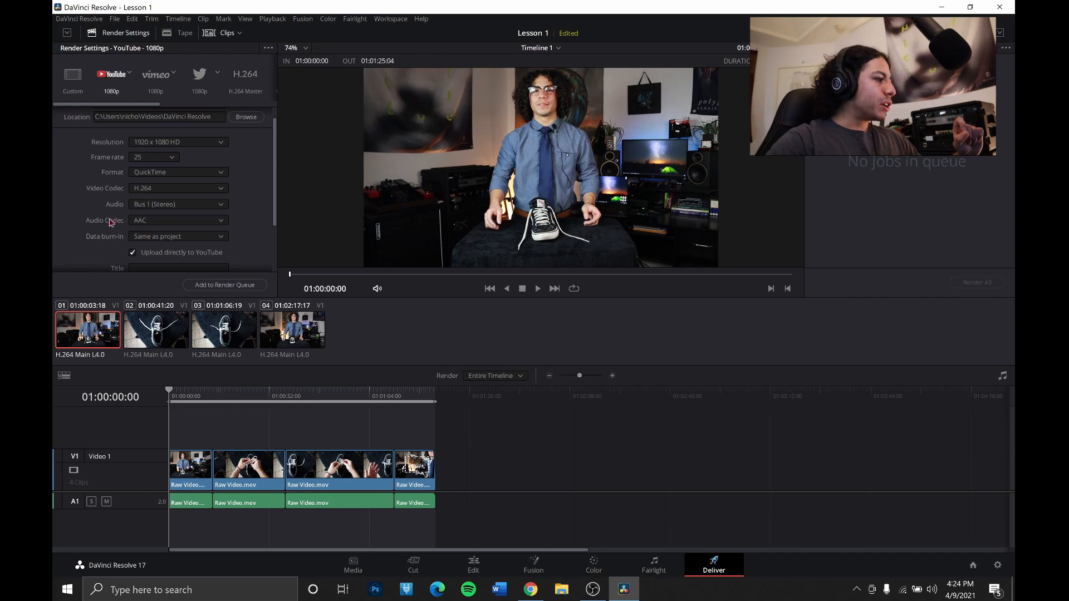
pyautogui.click(176, 221)
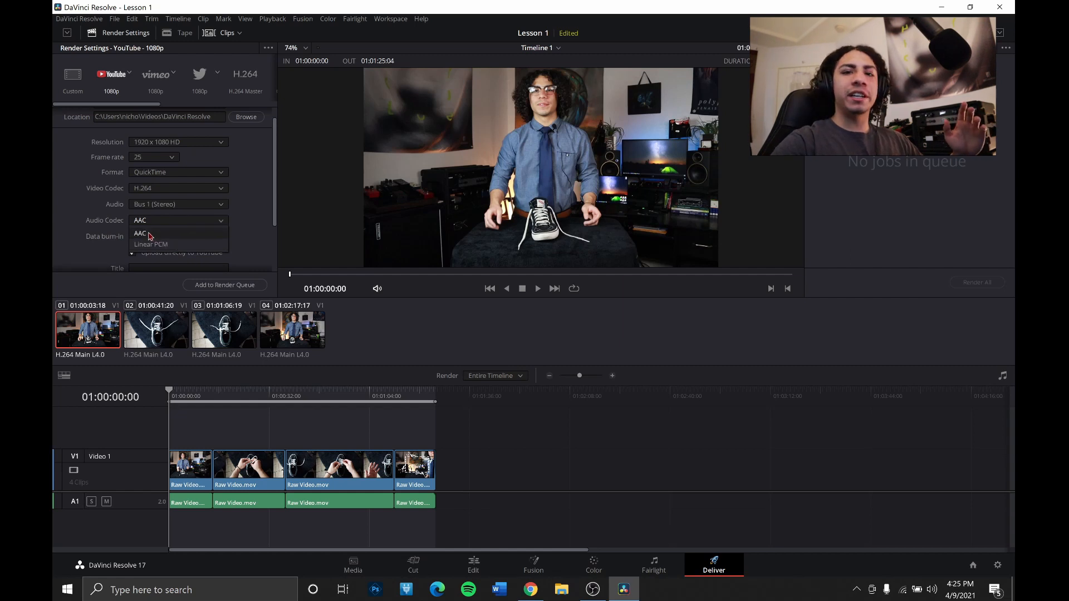
pyautogui.click(150, 235)
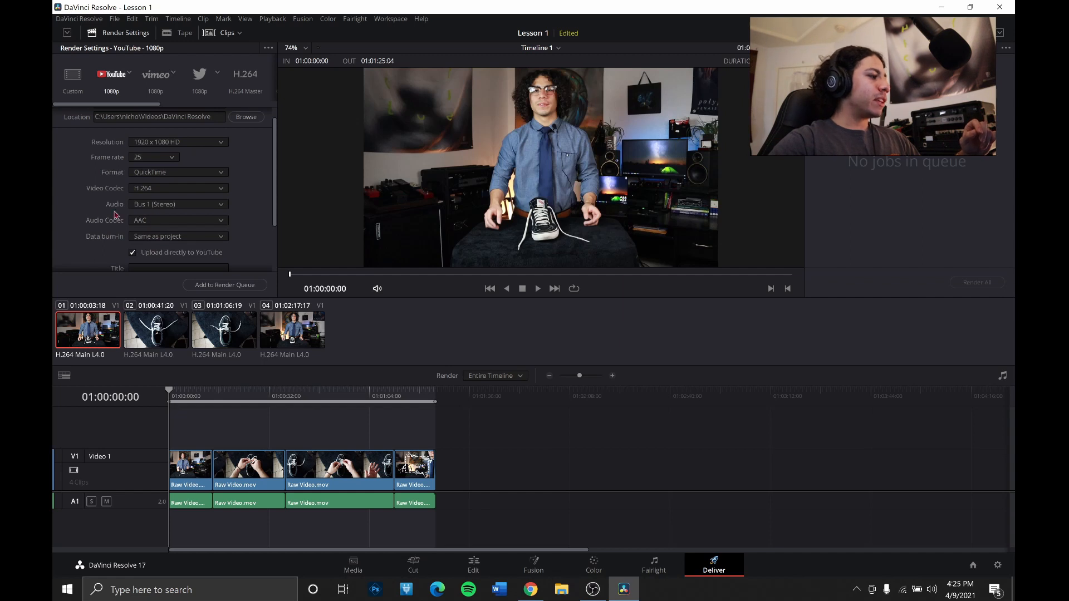
pyautogui.scroll(-1, 86, 211)
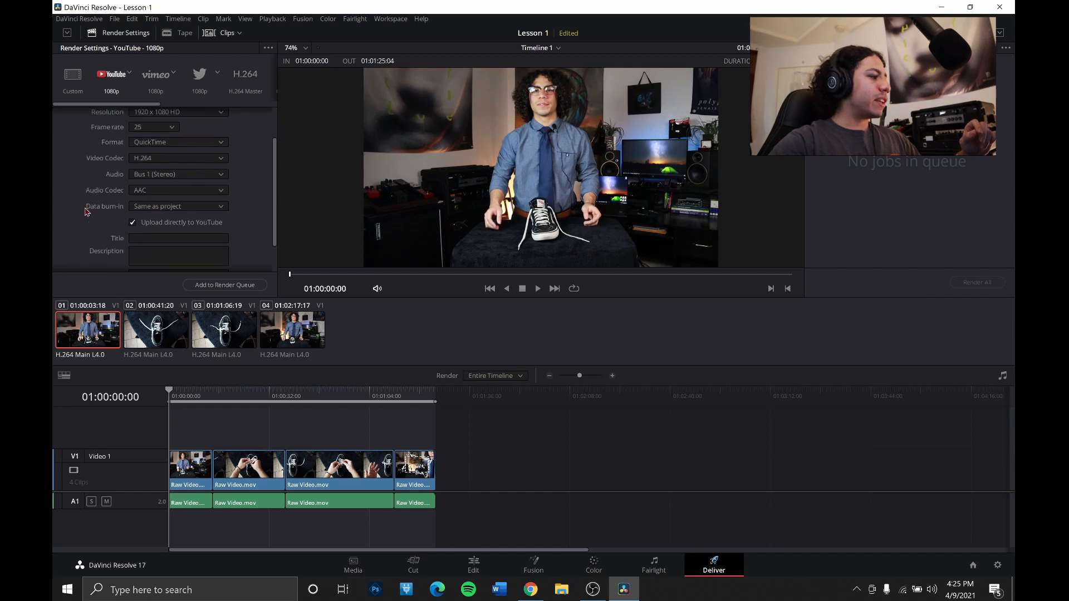
pyautogui.click(133, 223)
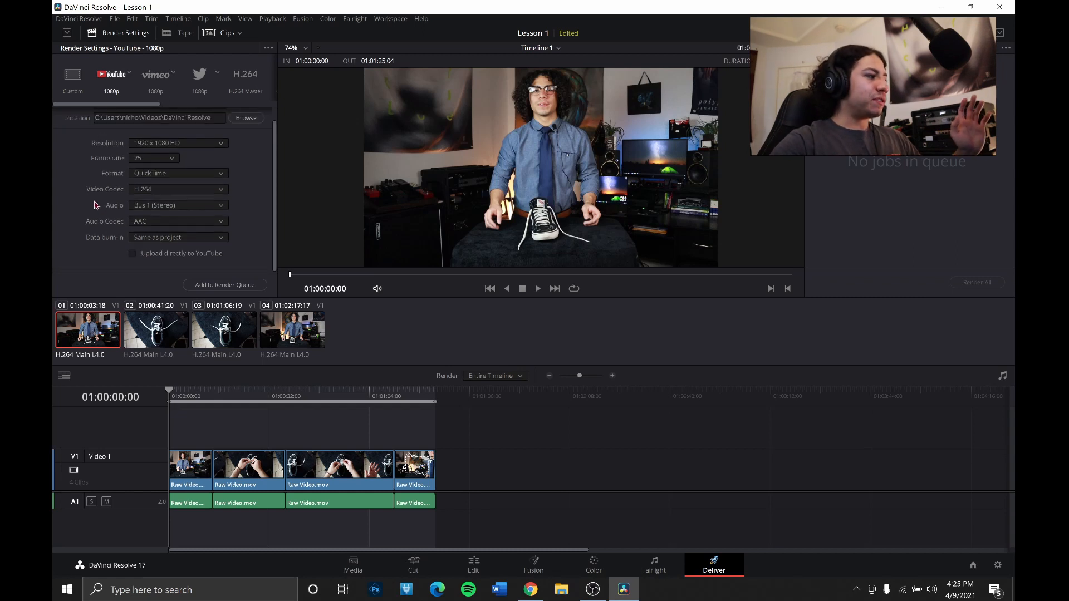
# - Add the Lesson 1 export to the render queue and render all jobs
pyautogui.scroll(-1, 94, 205)
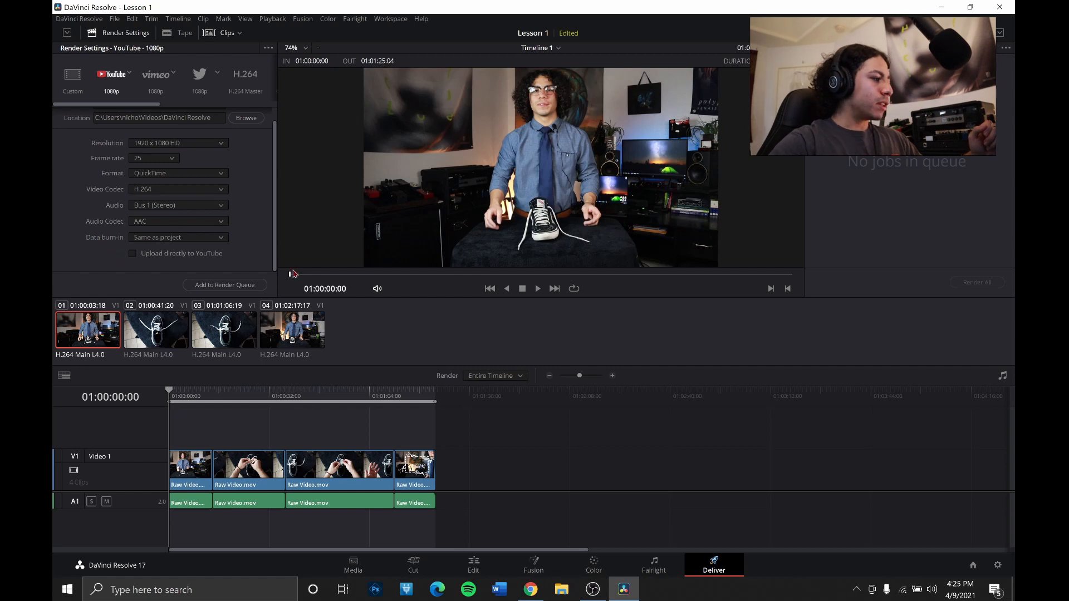
pyautogui.click(234, 286)
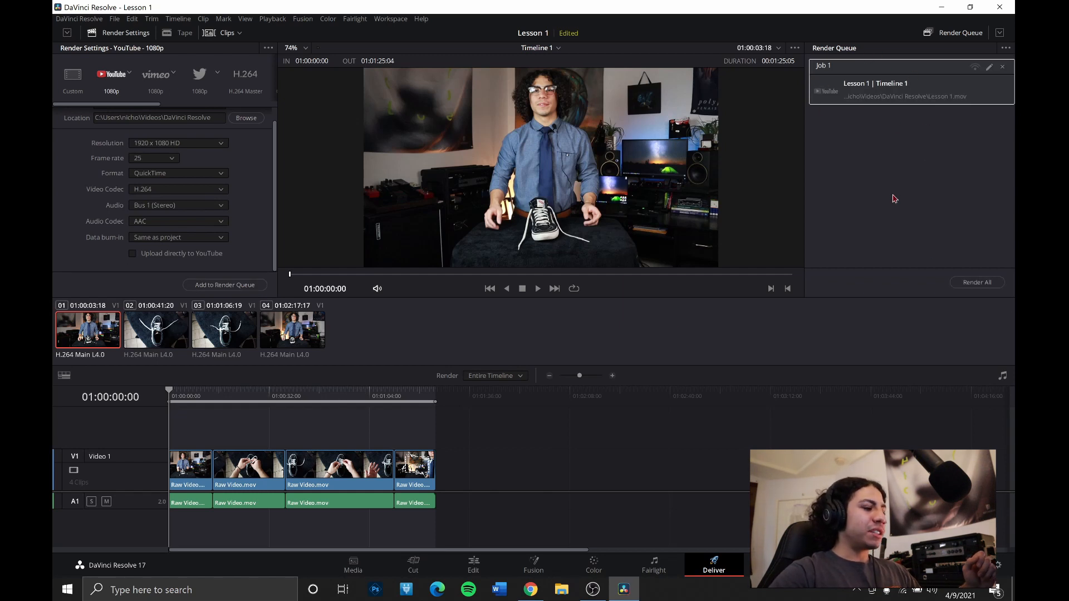
pyautogui.click(975, 284)
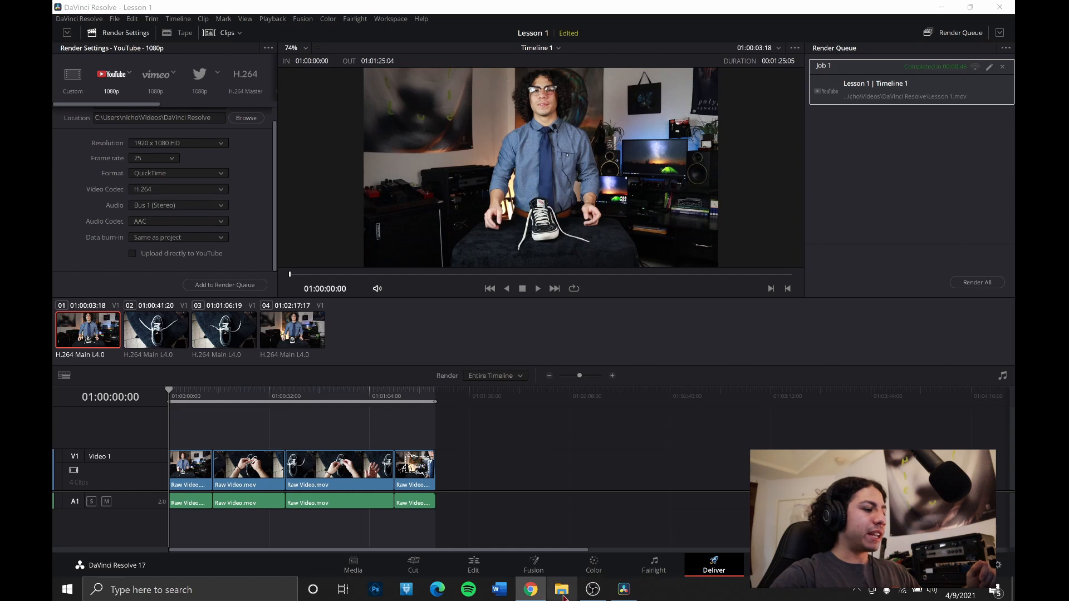
# - Switch to File Explorer and open the DaVinci Resolve folder in Videos to find the rendered Lesson 1 file
pyautogui.click(564, 593)
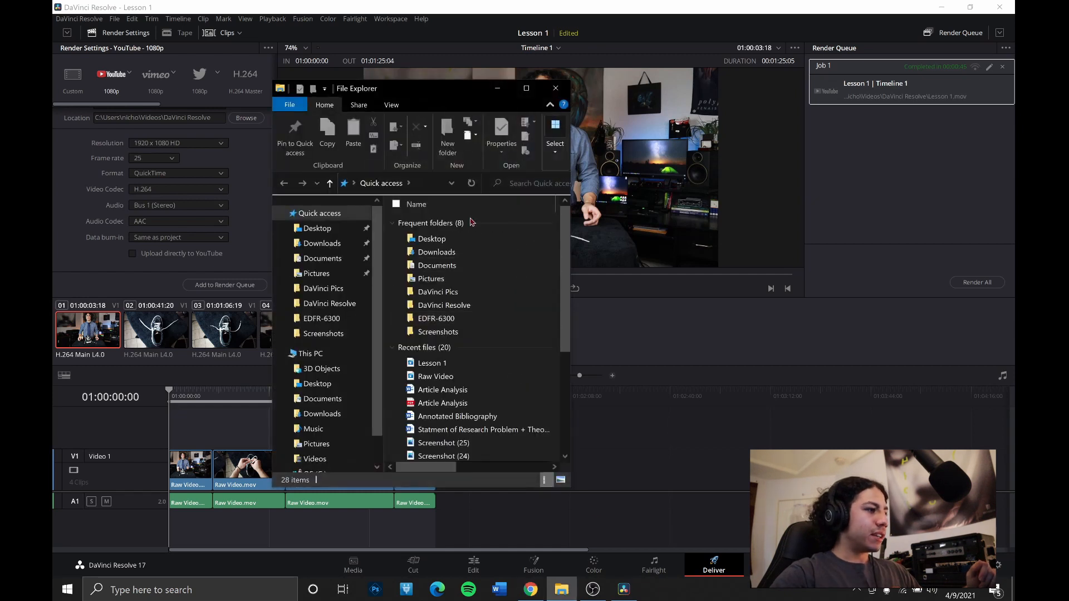
pyautogui.click(527, 89)
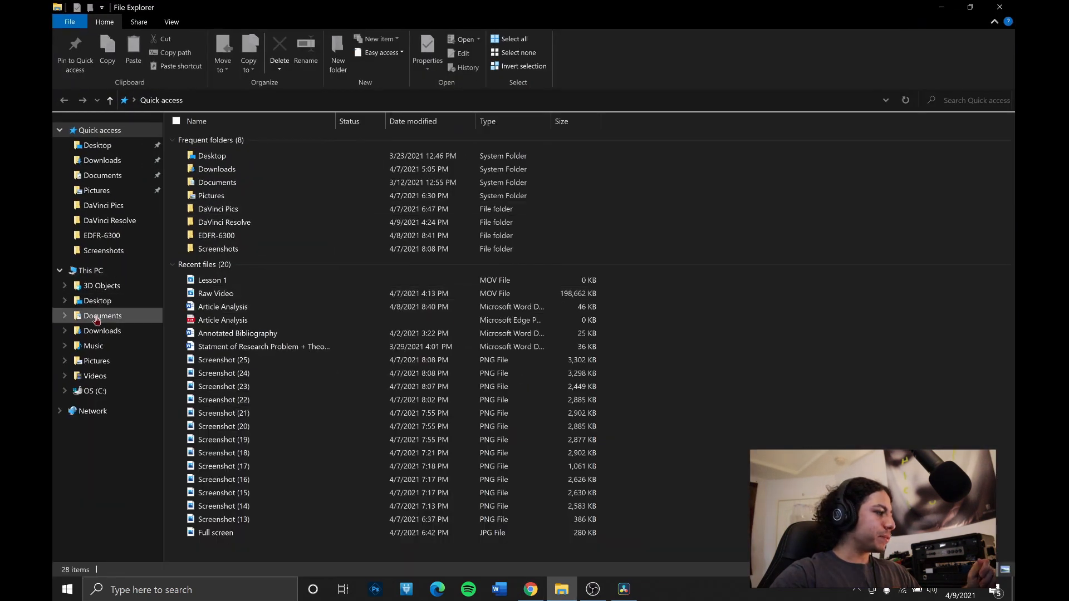
pyautogui.click(111, 377)
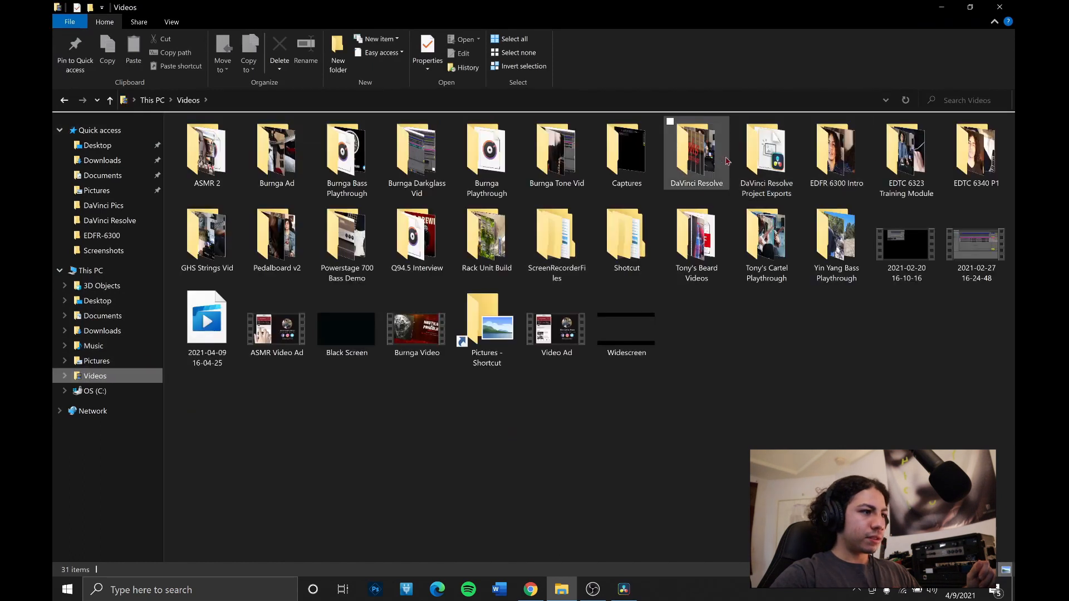
pyautogui.click(720, 162)
pyautogui.doubleClick(720, 162)
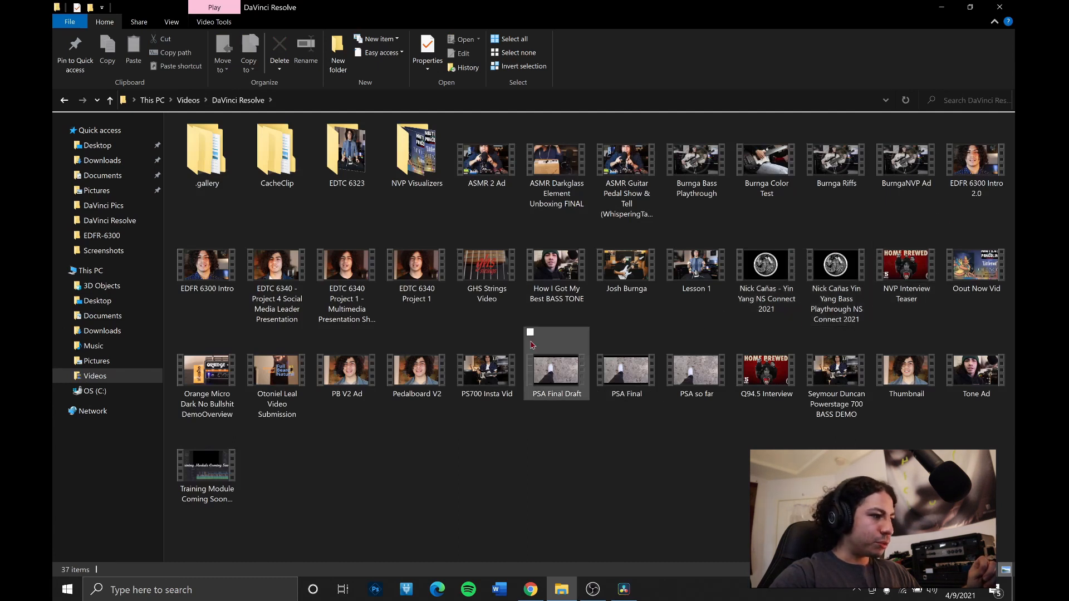
# - Play the rendered Lesson 1 video, skip ahead in it to check the export, and close the video player
pyautogui.click(694, 280)
pyautogui.doubleClick(695, 280)
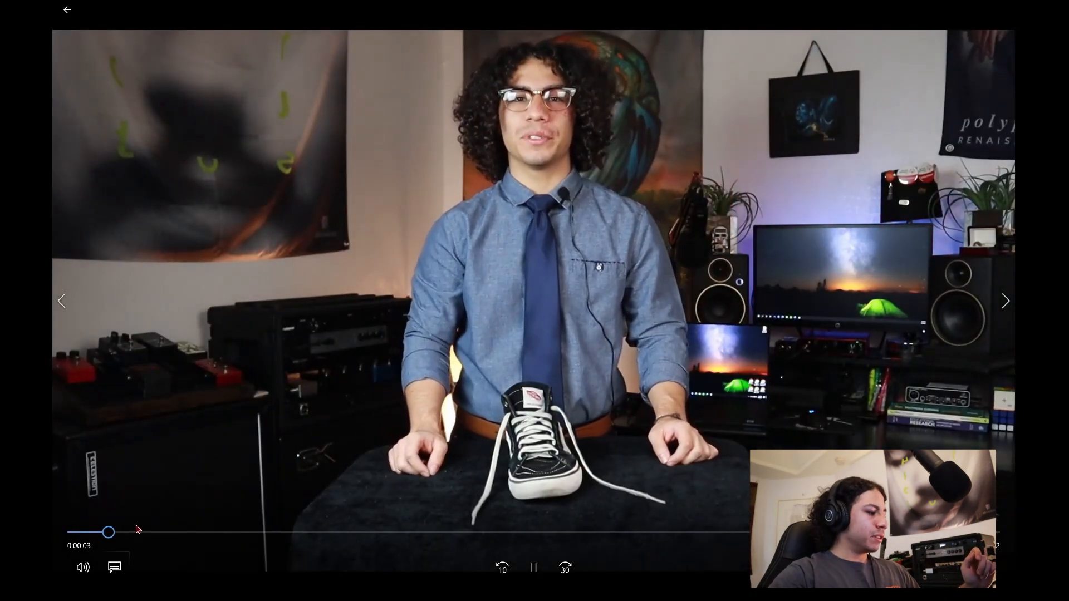
pyautogui.click(176, 533)
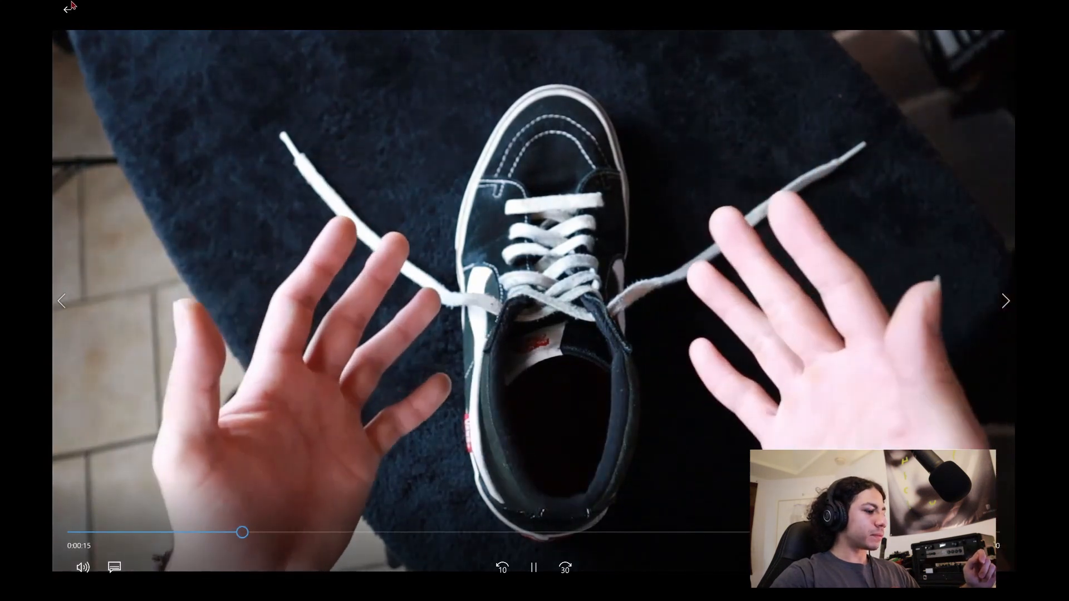
pyautogui.click(68, 10)
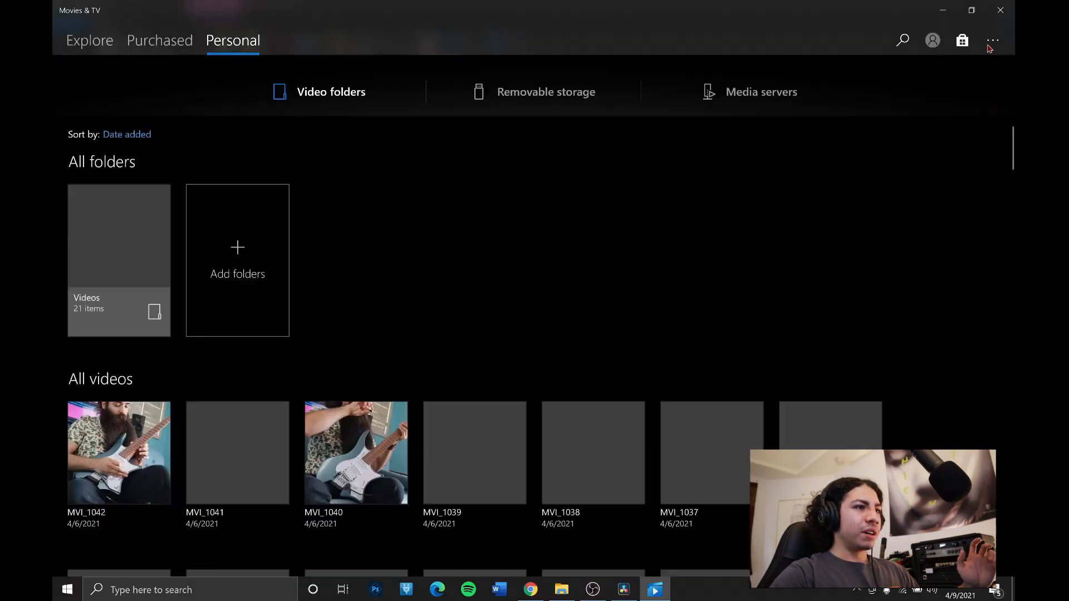
pyautogui.click(1000, 10)
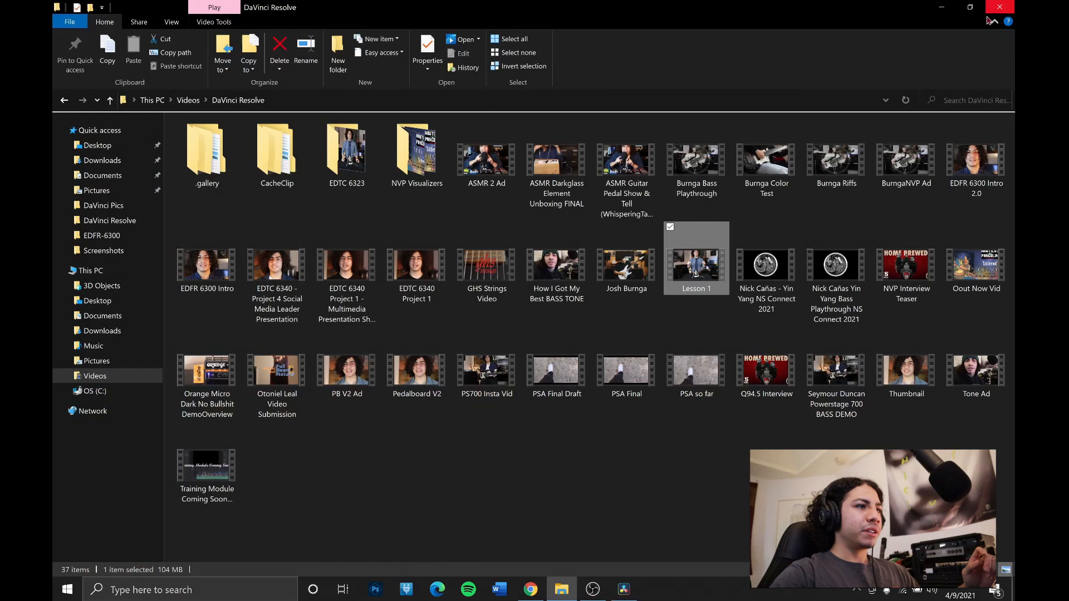
# - Minimize File Explorer and move the Google Slides window with the Summary slide onto this screen over DaVinci Resolve
pyautogui.click(941, 6)
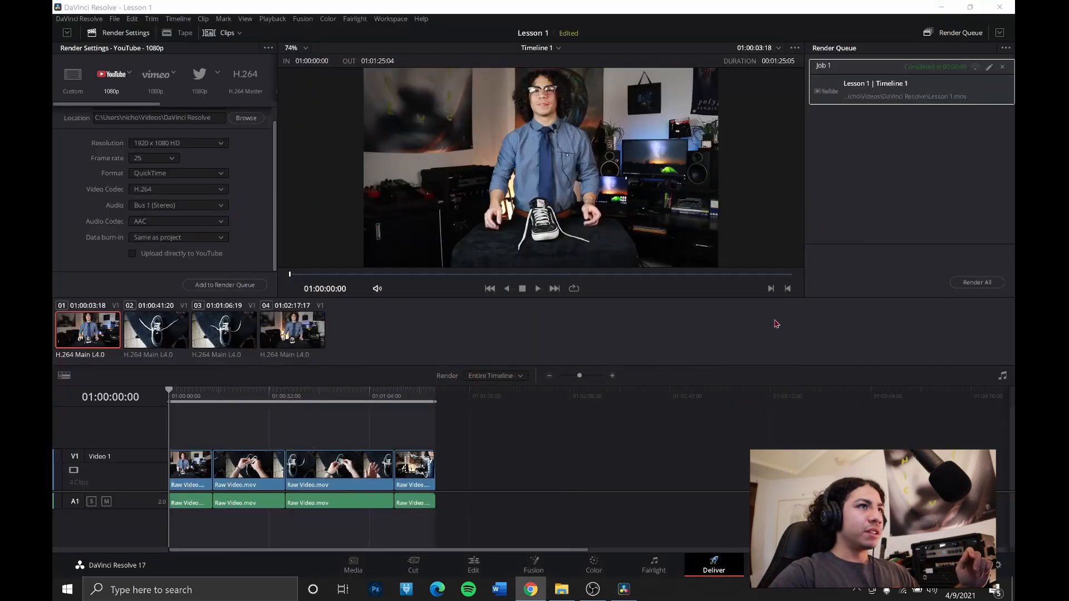
pyautogui.moveTo(1068, 17); pyautogui.dragTo(568, 20)
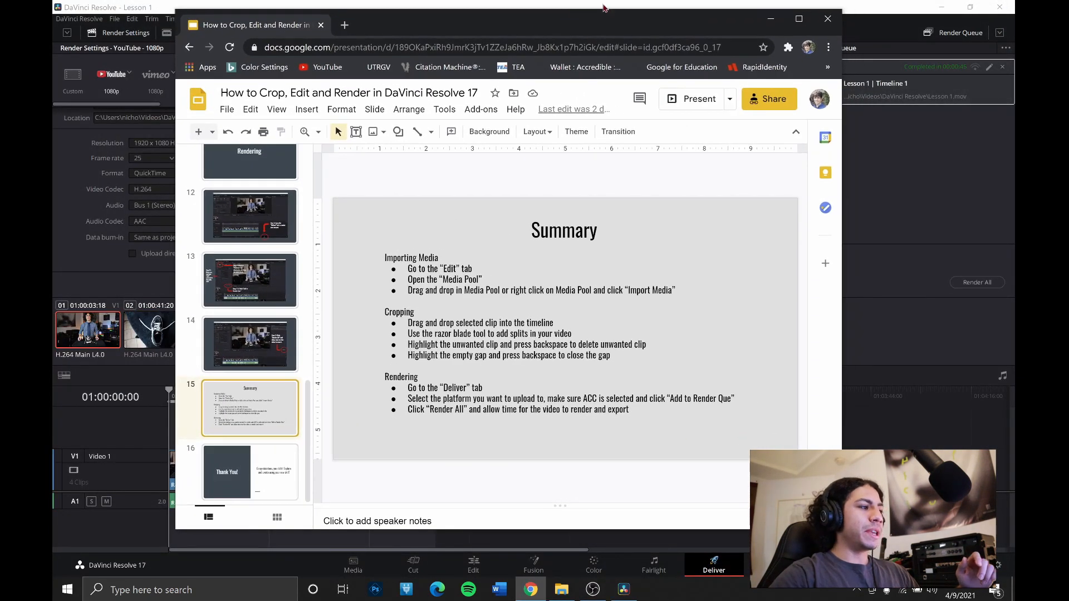